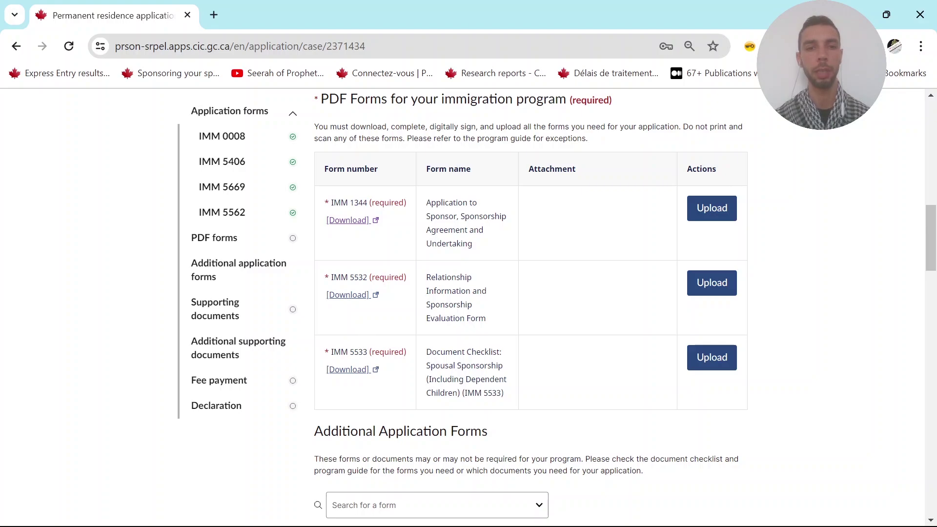
Download the required IMM 1344 form from the PDF forms table and open it in Adobe Acrobat
{"action": "left_click_drag", "start_coordinate": [349, 351], "coordinate": [369, 352]}
{"action": "left_click", "coordinate": [367, 353]}
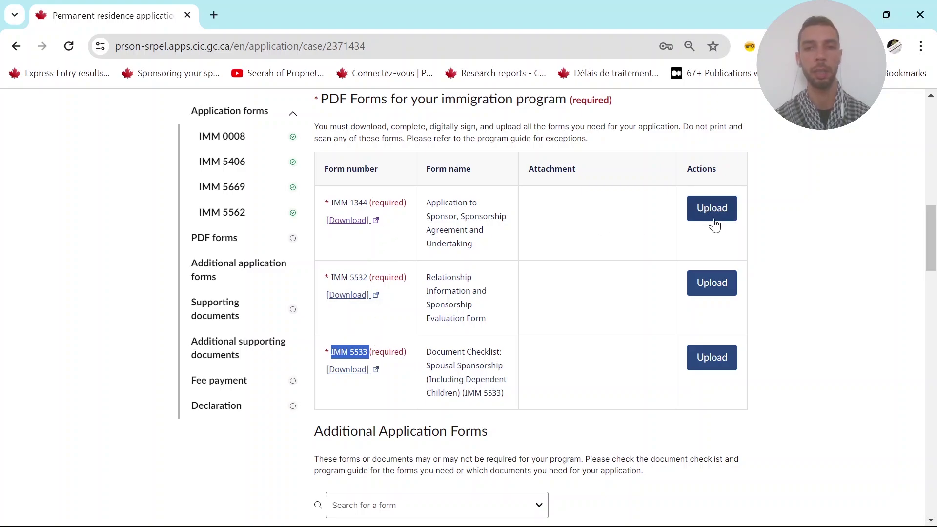
{"action": "left_click_drag", "start_coordinate": [928, 239], "coordinate": [929, 230]}
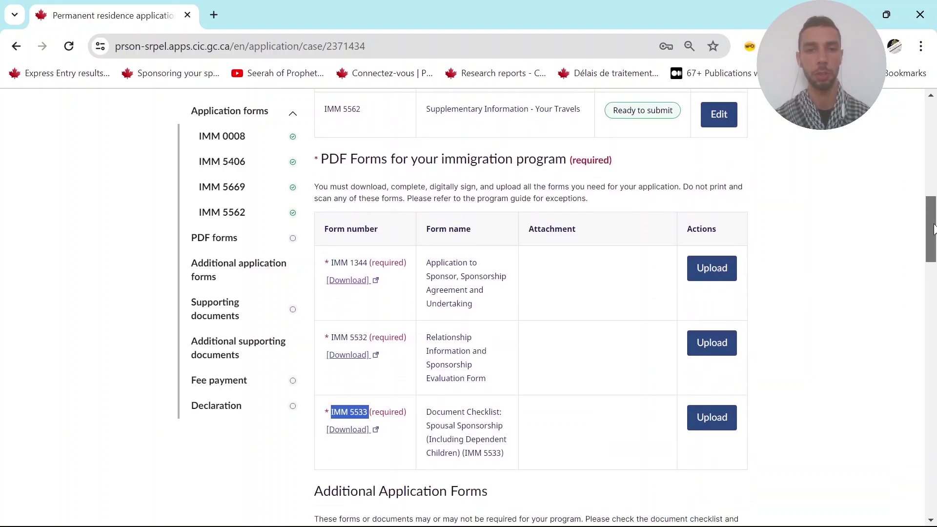
{"action": "left_click", "coordinate": [369, 264]}
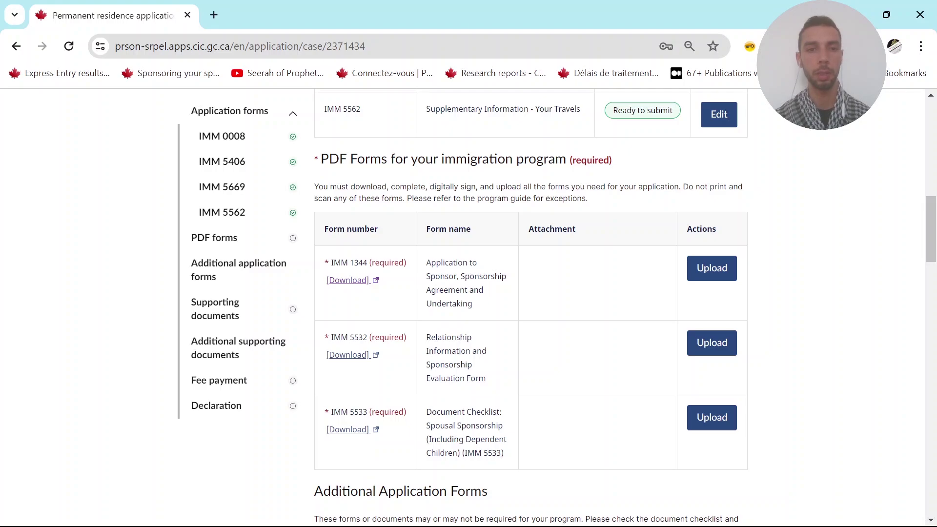
{"action": "left_click_drag", "start_coordinate": [350, 263], "coordinate": [363, 262]}
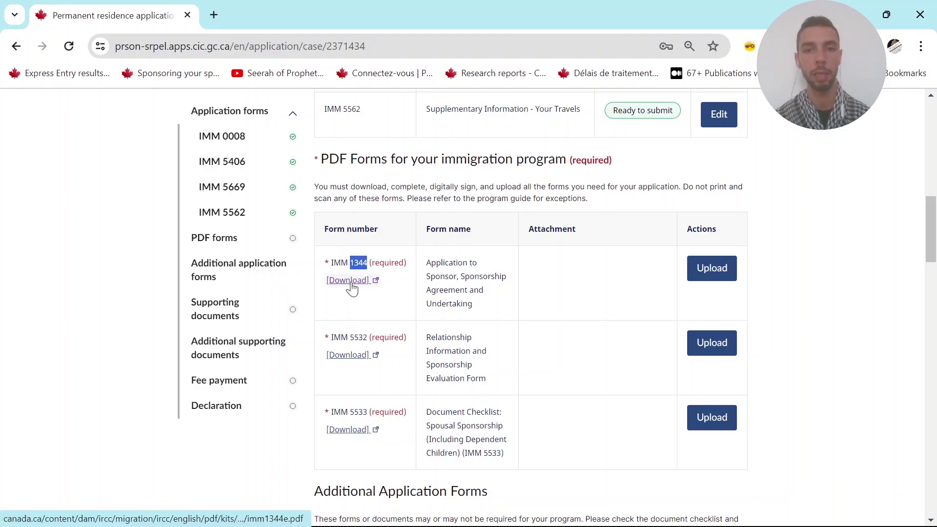
{"action": "left_click", "coordinate": [349, 281]}
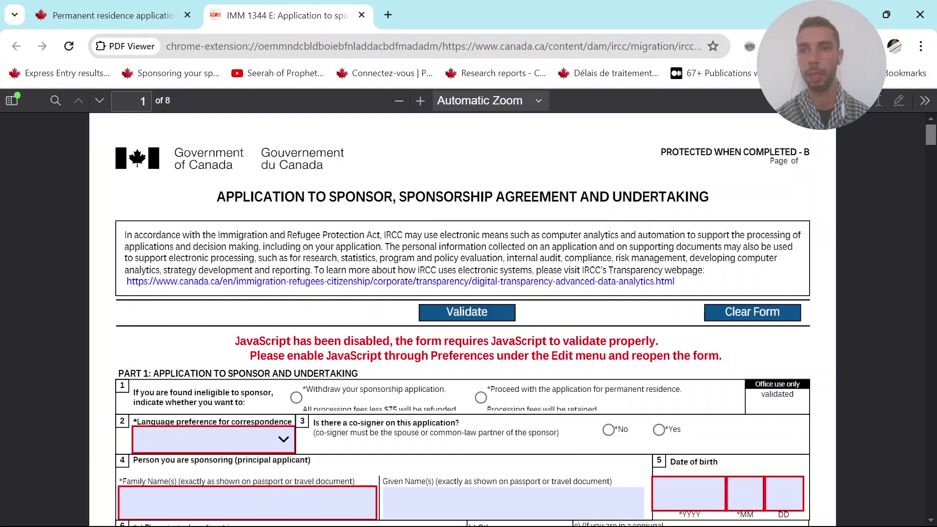
{"action": "left_click", "coordinate": [851, 101]}
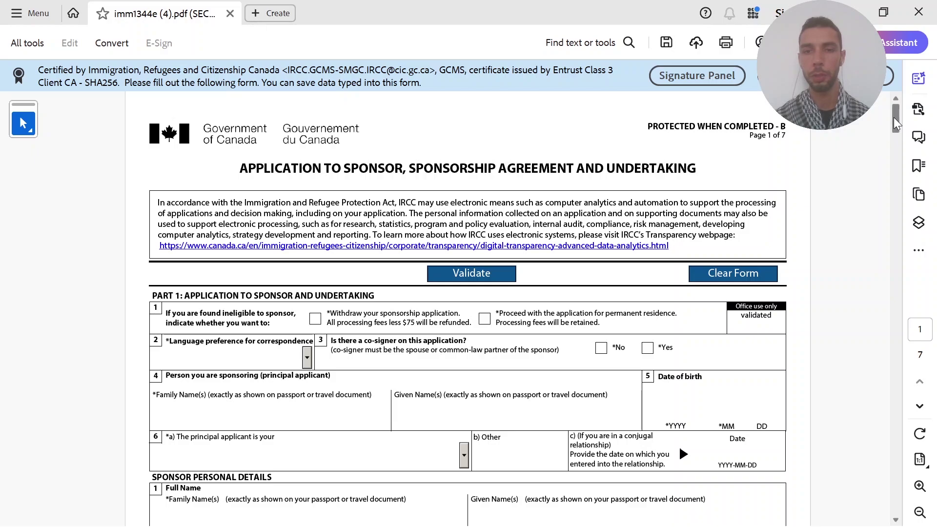
Choose to proceed with the application for permanent residence if the sponsor is found ineligible
{"action": "mouse_move", "coordinate": [894, 117]}
{"action": "left_mouse_down"}
{"action": "mouse_move", "coordinate": [895, 135]}
{"action": "mouse_move", "coordinate": [894, 123]}
{"action": "left_mouse_up"}
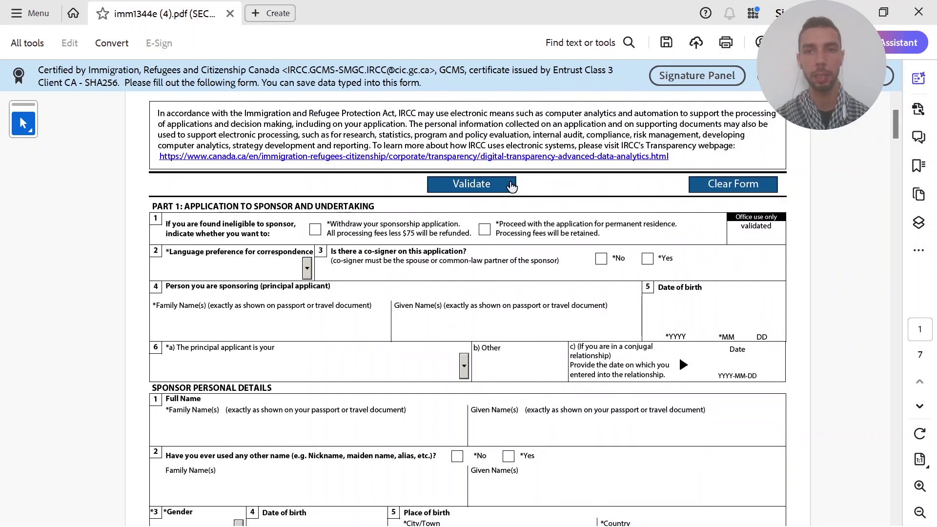
{"action": "left_click_drag", "start_coordinate": [897, 119], "coordinate": [896, 113]}
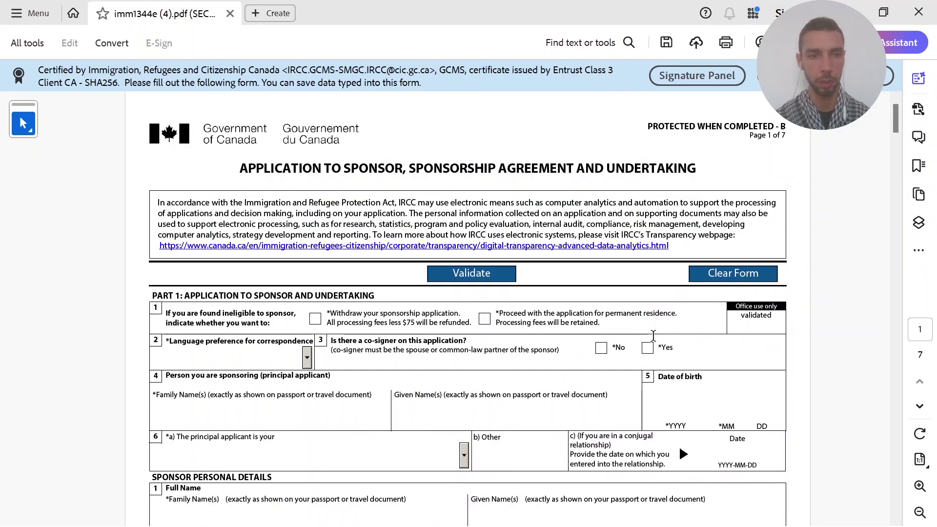
{"action": "left_click", "coordinate": [484, 318]}
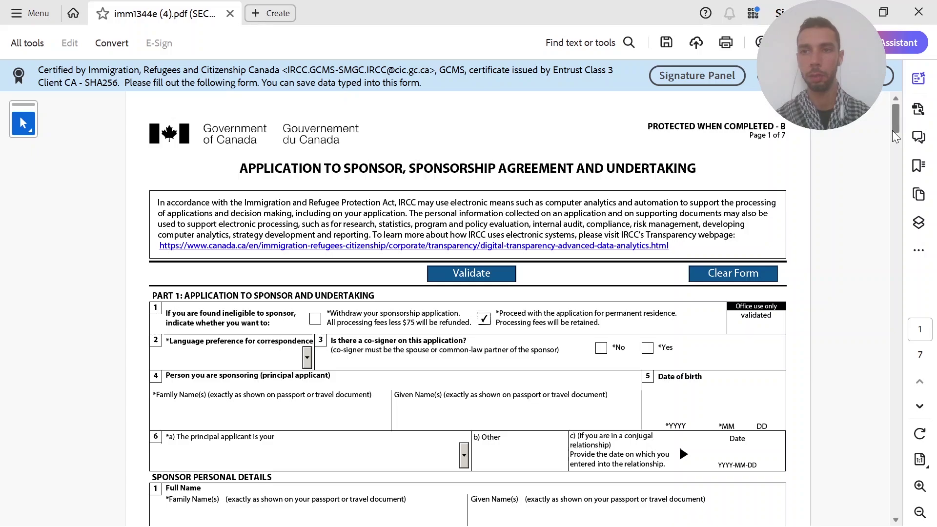
Set the language preference for correspondence to English and answer No to having a co-signer on the application
{"action": "scroll", "coordinate": [897, 122], "scroll_direction": "down", "scroll_amount": 3}
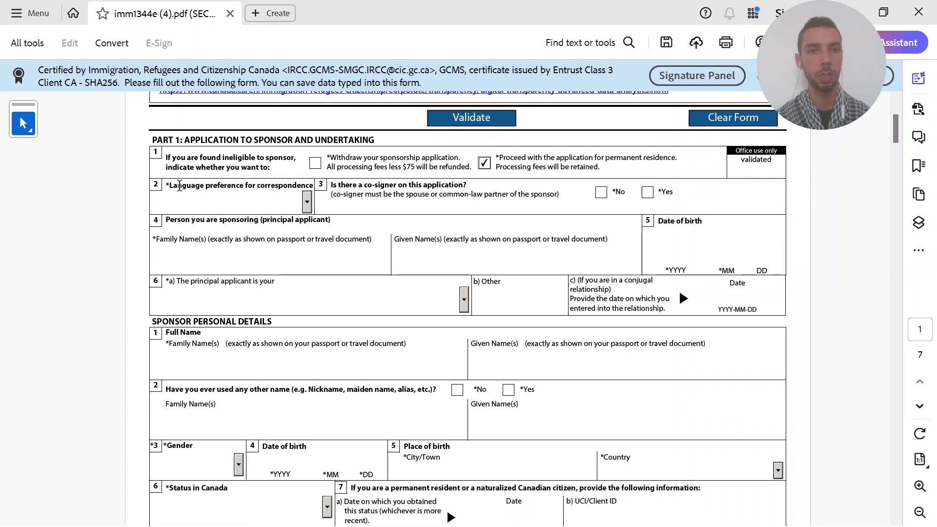
{"action": "left_click", "coordinate": [310, 204]}
{"action": "left_click", "coordinate": [310, 204]}
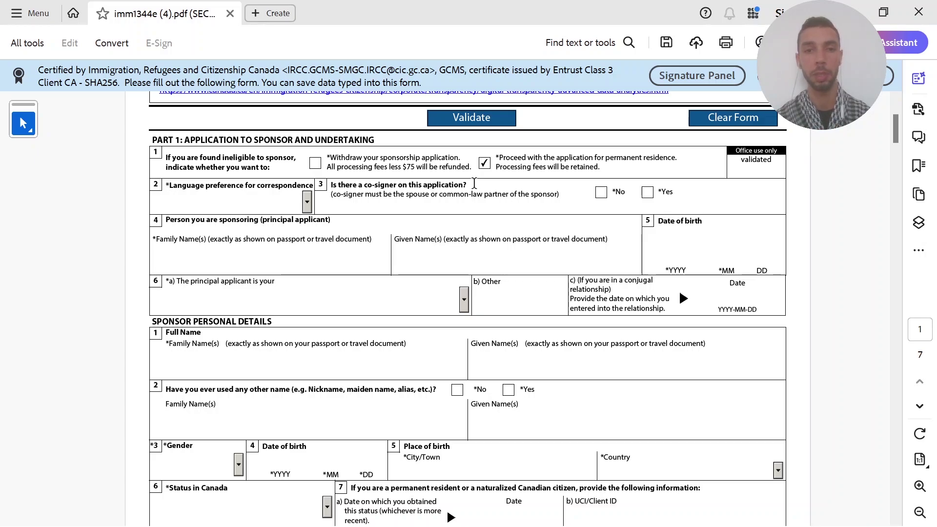
{"action": "left_click", "coordinate": [600, 195]}
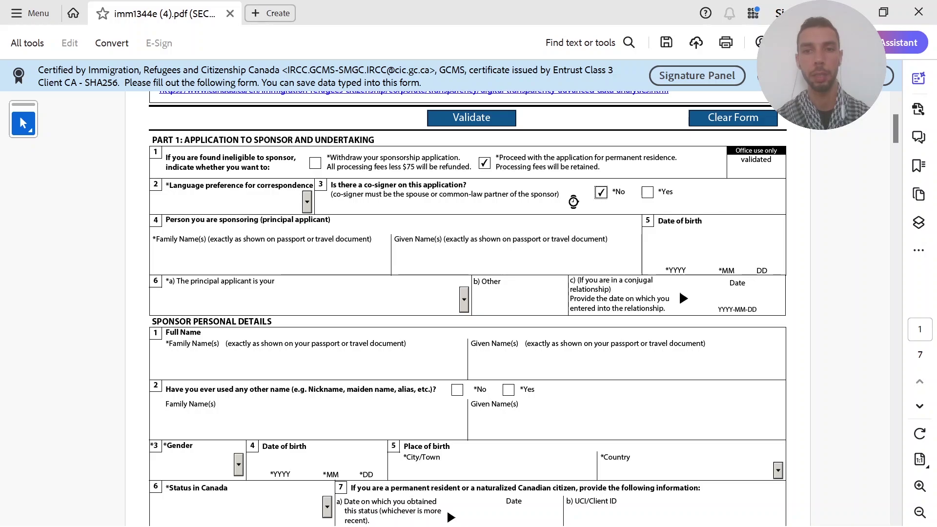
{"action": "left_click", "coordinate": [220, 264]}
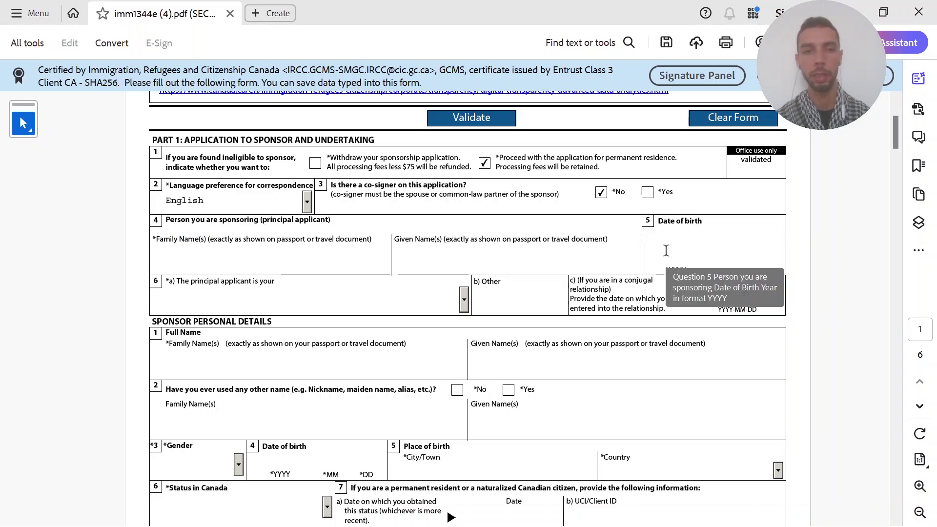
Set the principal applicant's relationship in question 6 to Spouse living outside Canada
{"action": "left_click", "coordinate": [462, 298]}
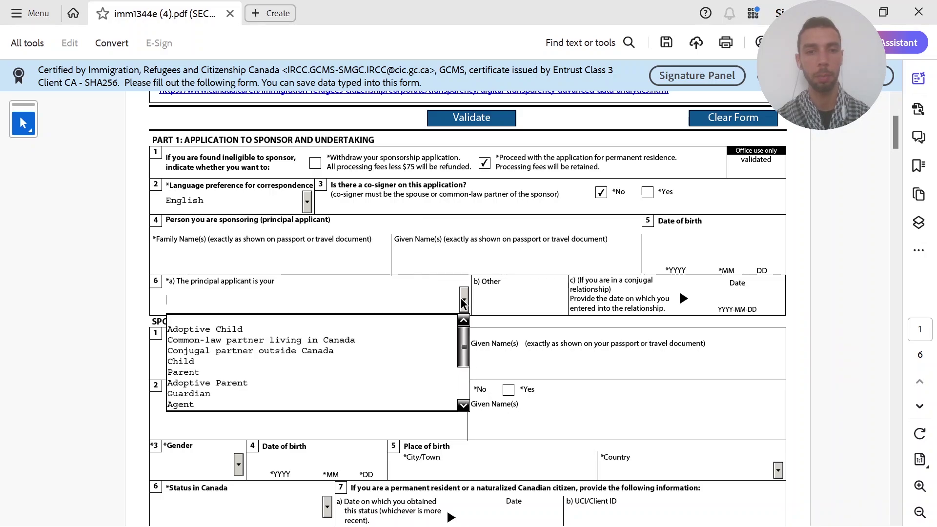
{"action": "mouse_move", "coordinate": [463, 332]}
{"action": "left_mouse_down"}
{"action": "mouse_move", "coordinate": [466, 370]}
{"action": "mouse_move", "coordinate": [464, 331]}
{"action": "left_mouse_up"}
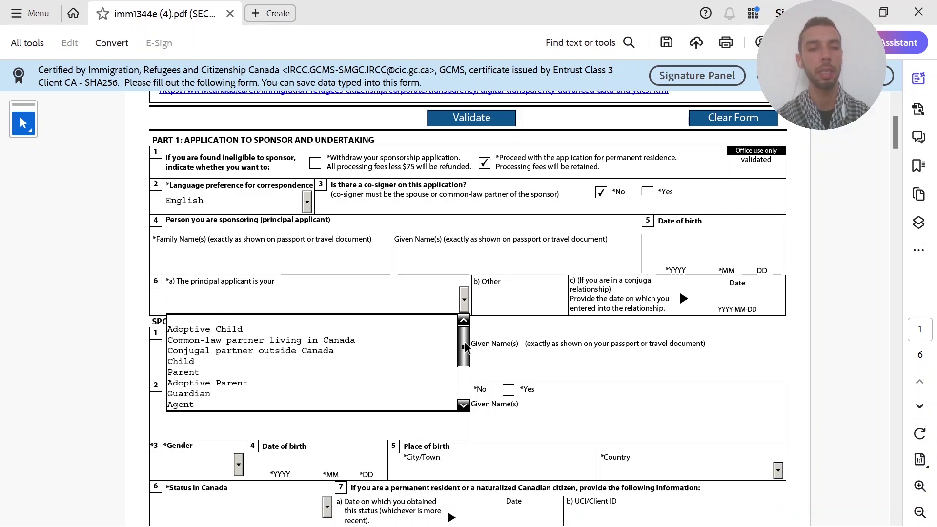
{"action": "left_click_drag", "start_coordinate": [464, 341], "coordinate": [463, 362]}
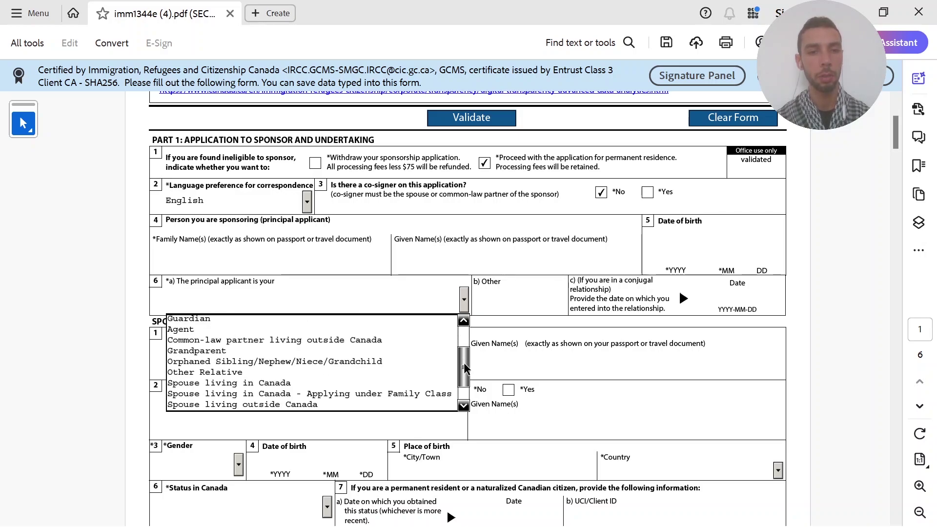
{"action": "left_click", "coordinate": [225, 404]}
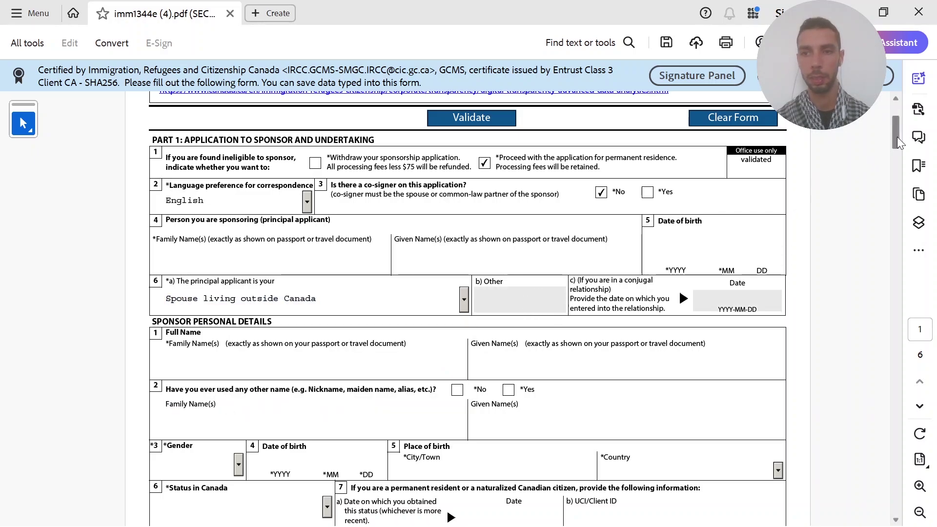
Answer No to whether the sponsor has ever used any other name, such as a nickname or maiden name
{"action": "left_click_drag", "start_coordinate": [896, 137], "coordinate": [895, 148]}
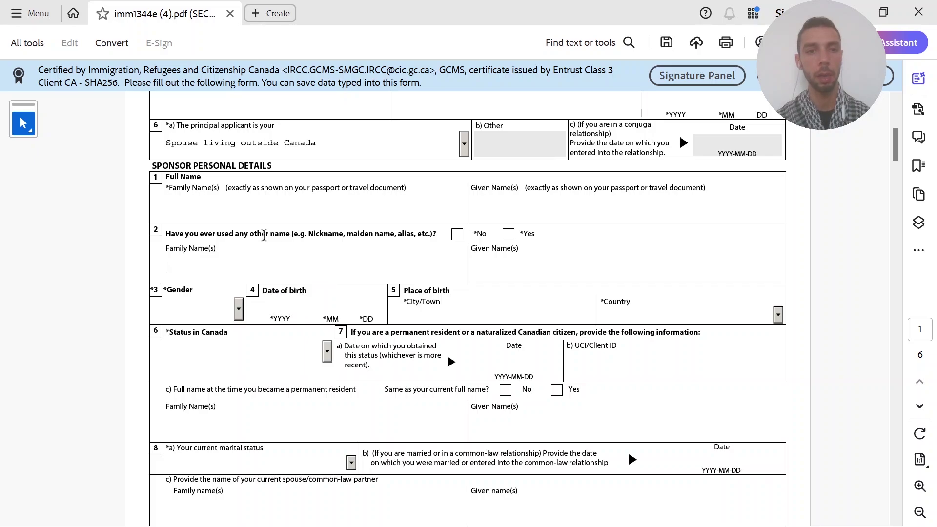
{"action": "left_click_drag", "start_coordinate": [311, 236], "coordinate": [436, 236]}
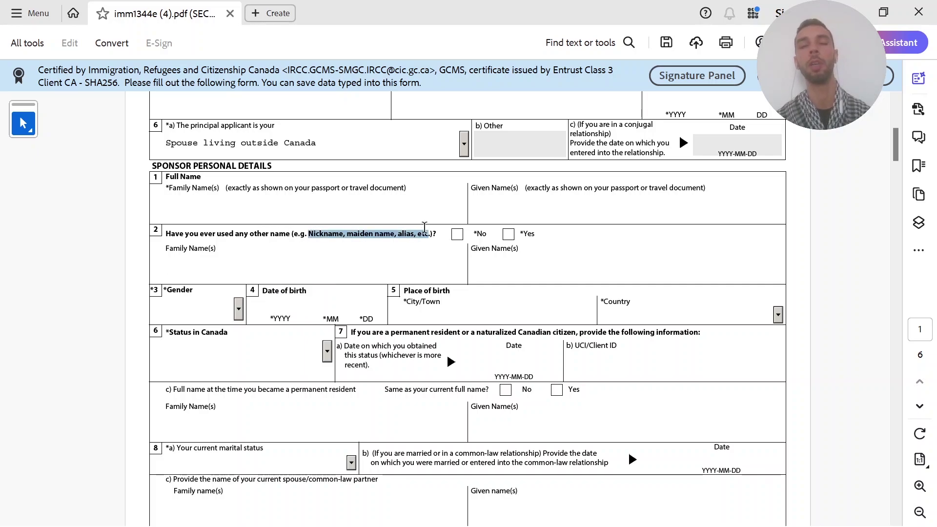
{"action": "left_click", "coordinate": [414, 230]}
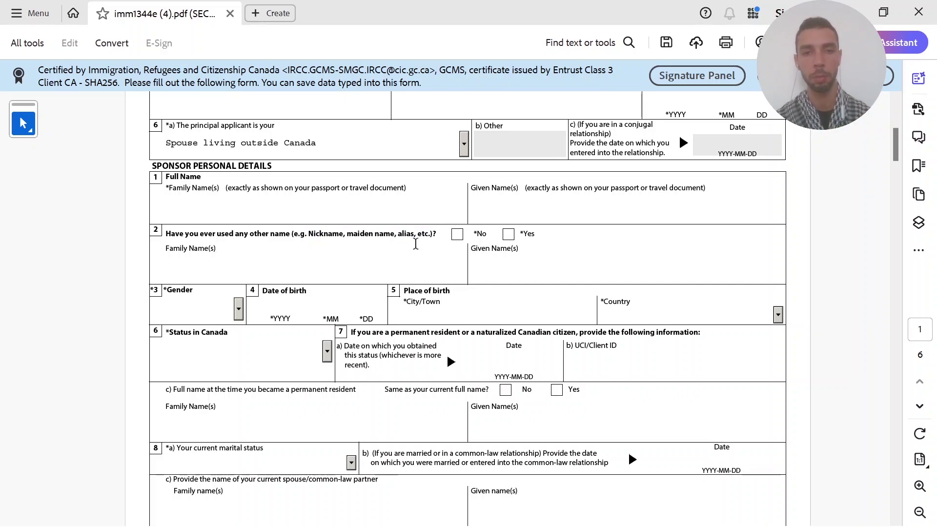
{"action": "left_click", "coordinate": [457, 234]}
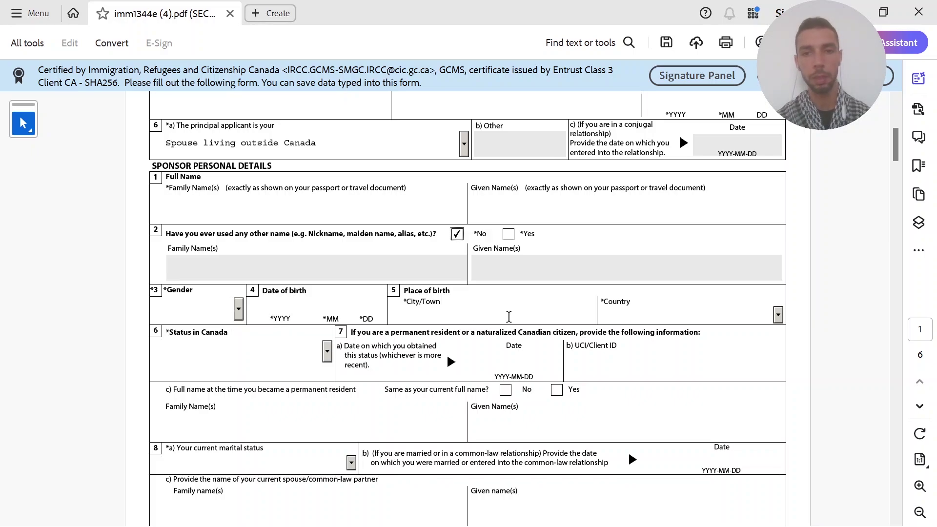
Look through the available options for the sponsor's status in Canada without choosing one
{"action": "left_click", "coordinate": [327, 352]}
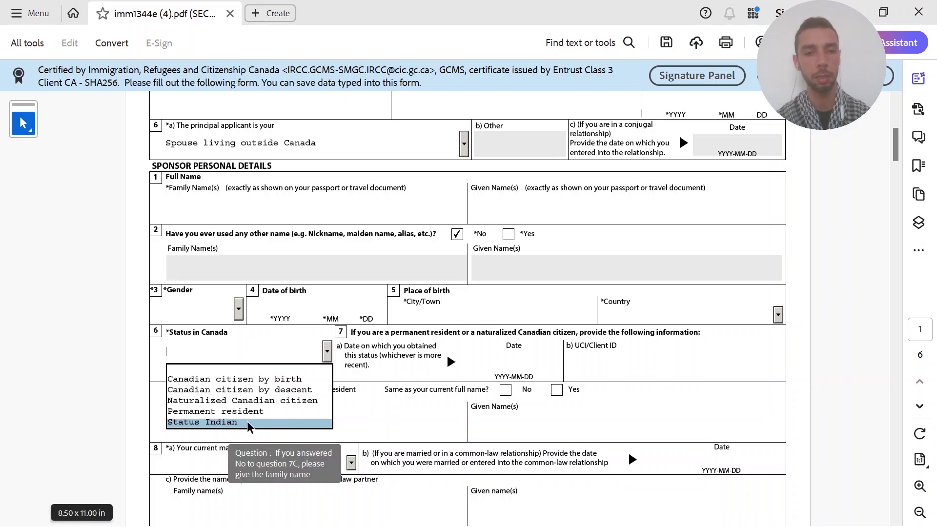
{"action": "left_click", "coordinate": [369, 344]}
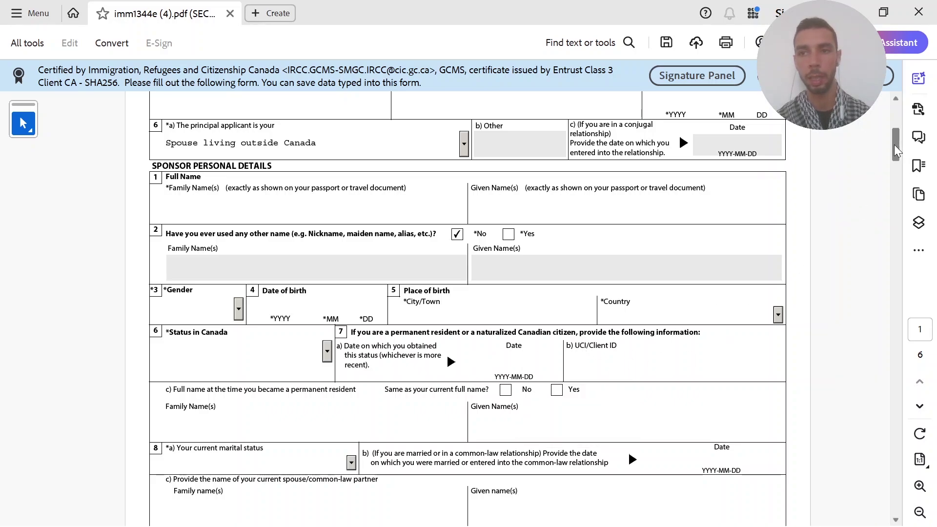
Set the sponsor's current marital status to Married and answer No to a previous marriage or common-law relationship
{"action": "left_click_drag", "start_coordinate": [894, 145], "coordinate": [898, 164]}
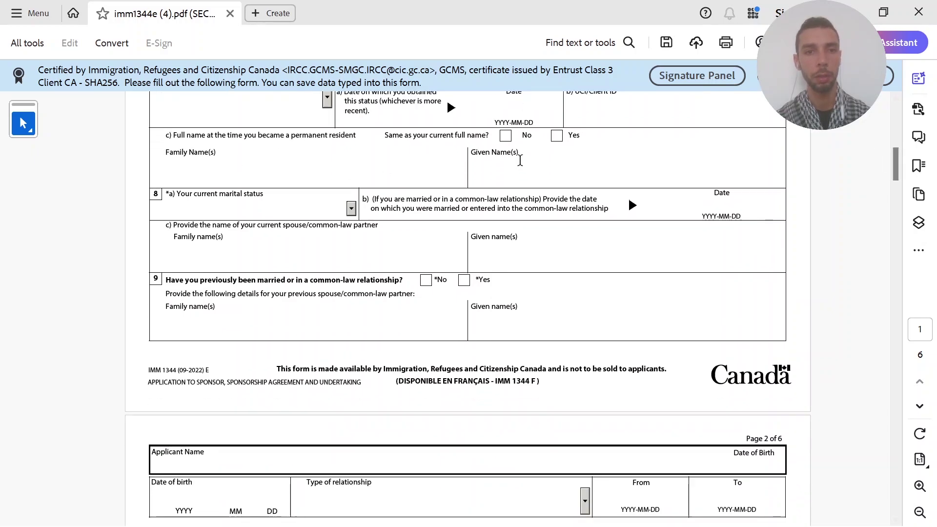
{"action": "left_click", "coordinate": [352, 209]}
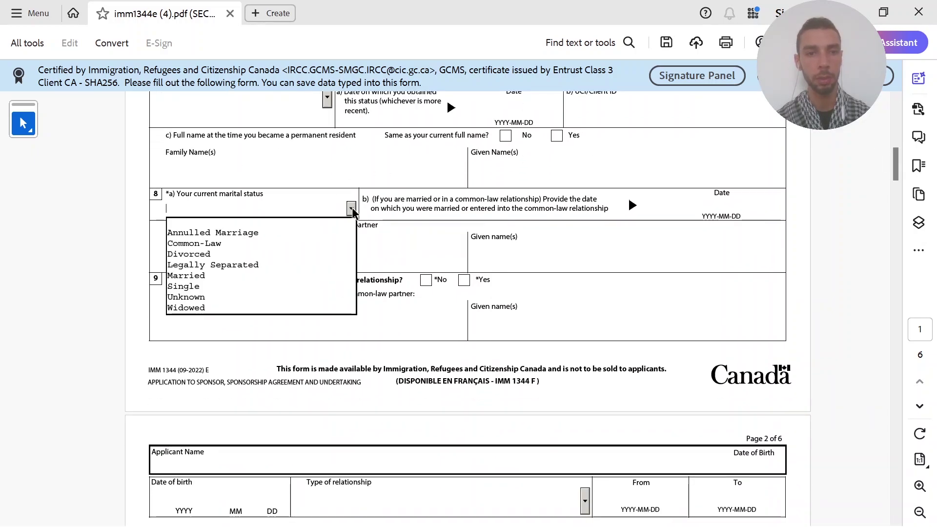
{"action": "left_click", "coordinate": [319, 285]}
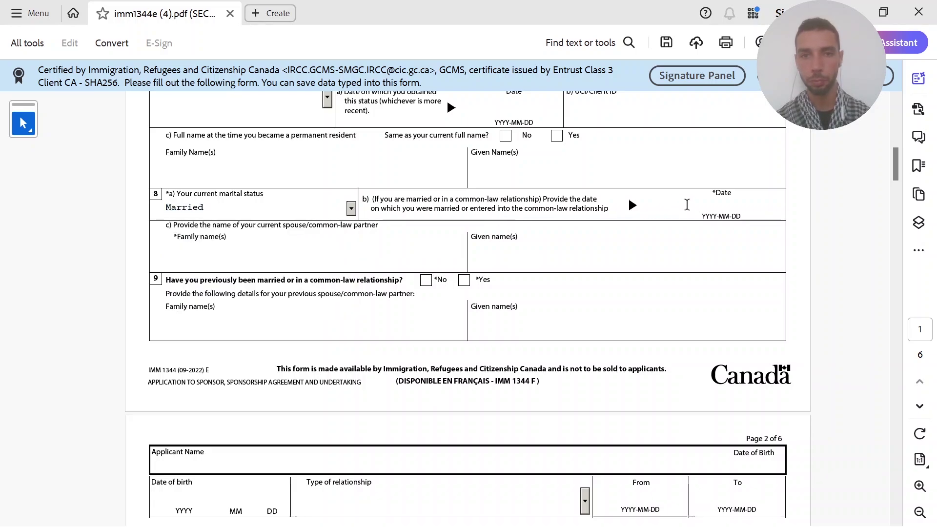
{"action": "left_click", "coordinate": [686, 205]}
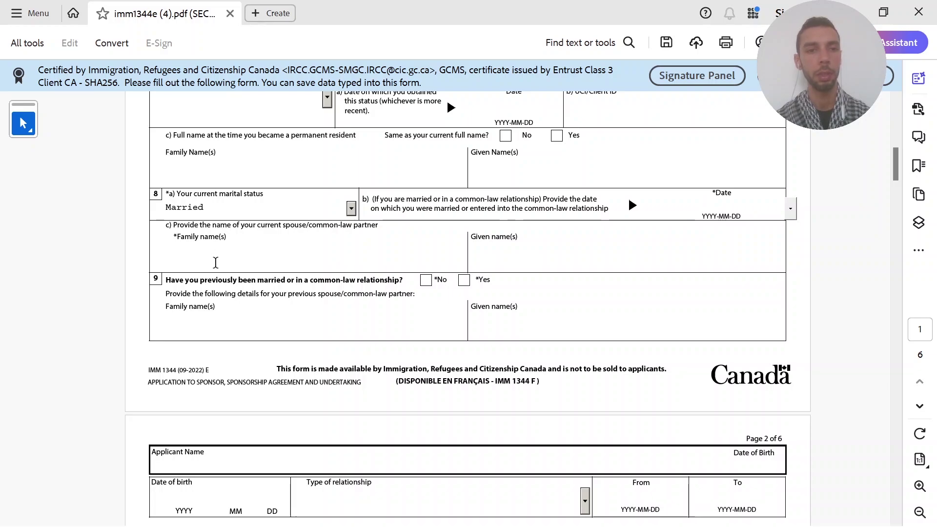
{"action": "left_click", "coordinate": [619, 262]}
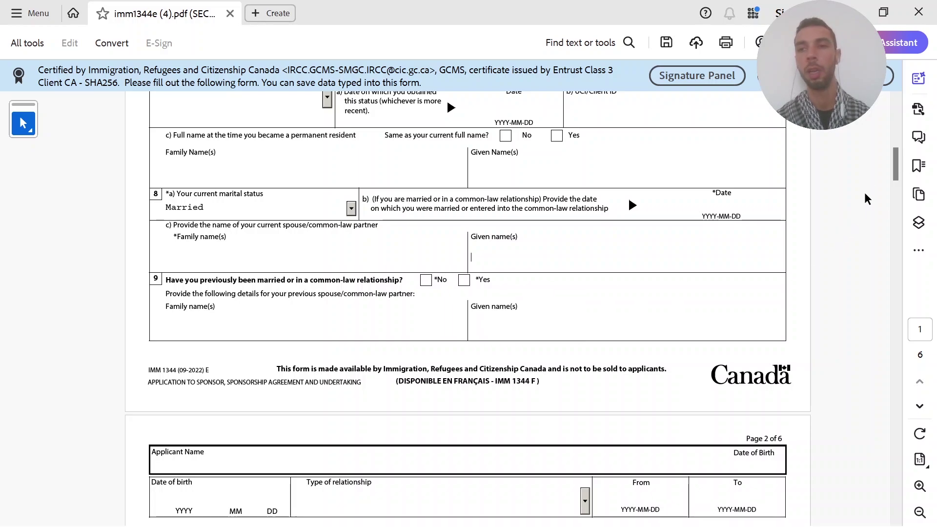
{"action": "left_click_drag", "start_coordinate": [893, 163], "coordinate": [896, 168]}
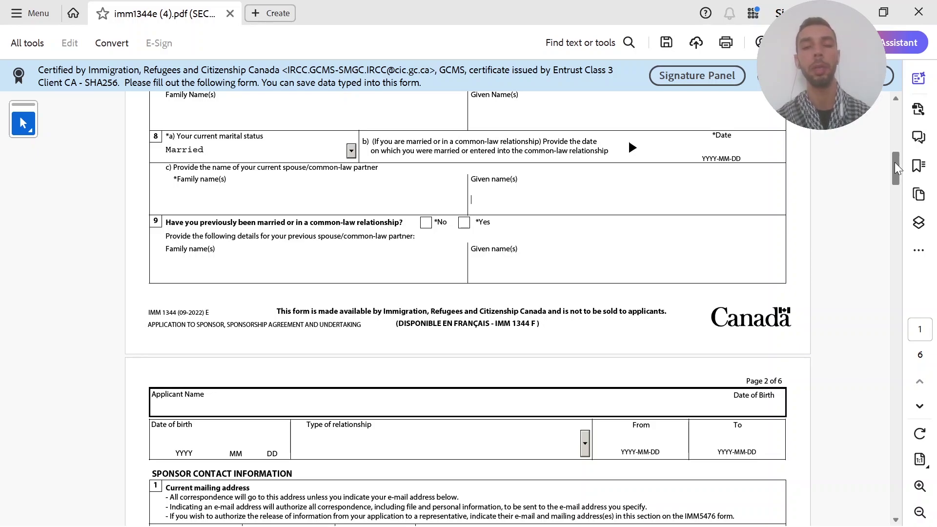
{"action": "left_click", "coordinate": [427, 223]}
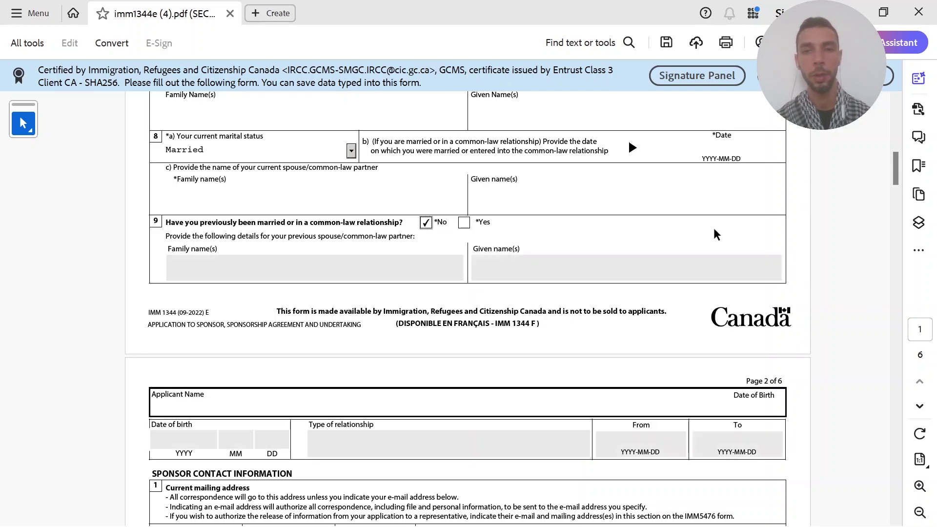
Review the sponsor contact information fields, including the e-mail address, and the residency declaration on page 2
{"action": "left_click_drag", "start_coordinate": [895, 163], "coordinate": [898, 187]}
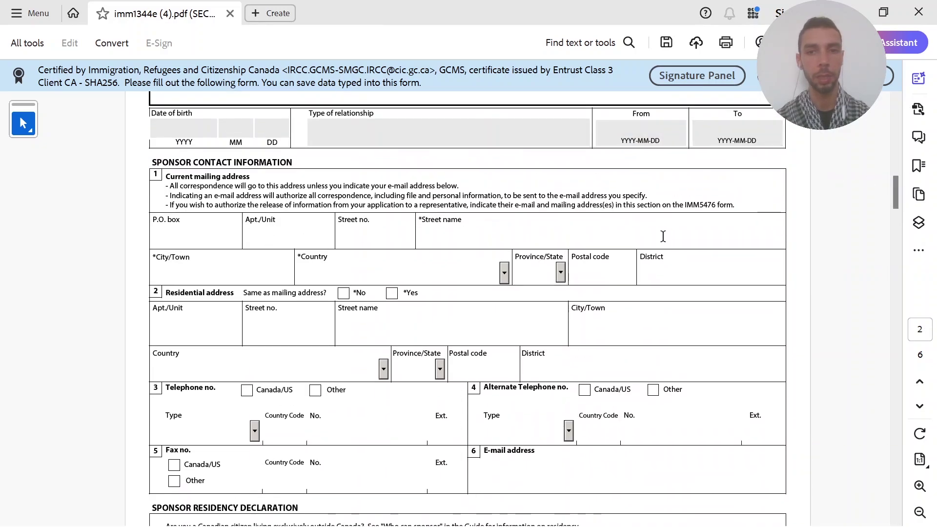
{"action": "left_click_drag", "start_coordinate": [897, 185], "coordinate": [896, 200]}
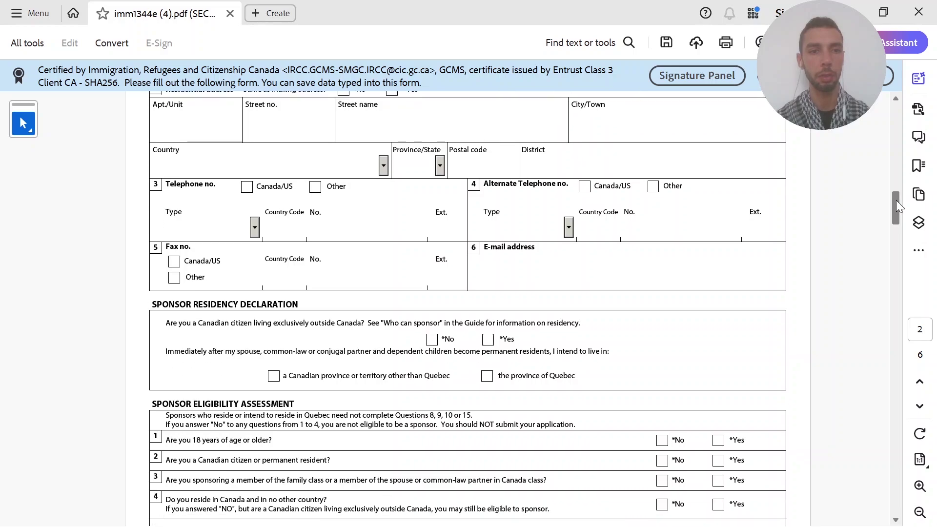
{"action": "left_click", "coordinate": [486, 271]}
{"action": "left_click_drag", "start_coordinate": [485, 250], "coordinate": [536, 250]}
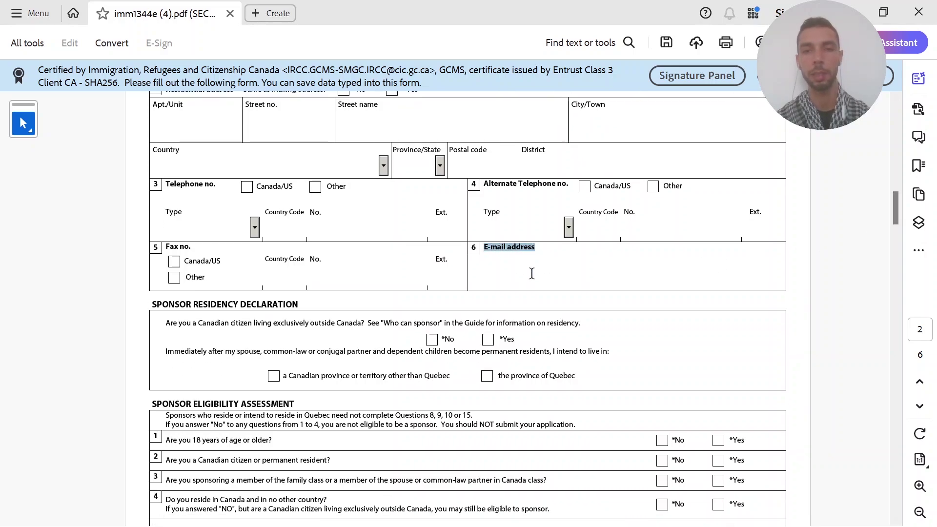
{"action": "left_click", "coordinate": [532, 273]}
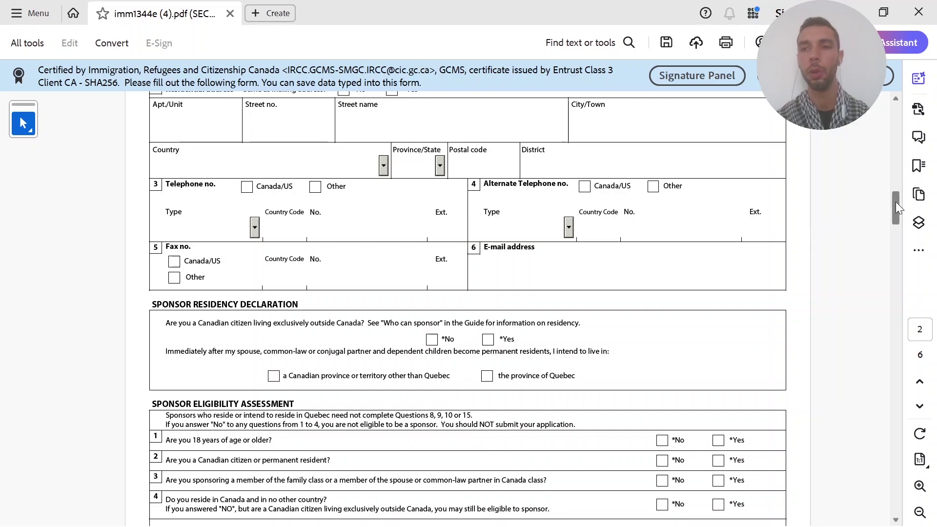
{"action": "left_click_drag", "start_coordinate": [895, 201], "coordinate": [898, 212]}
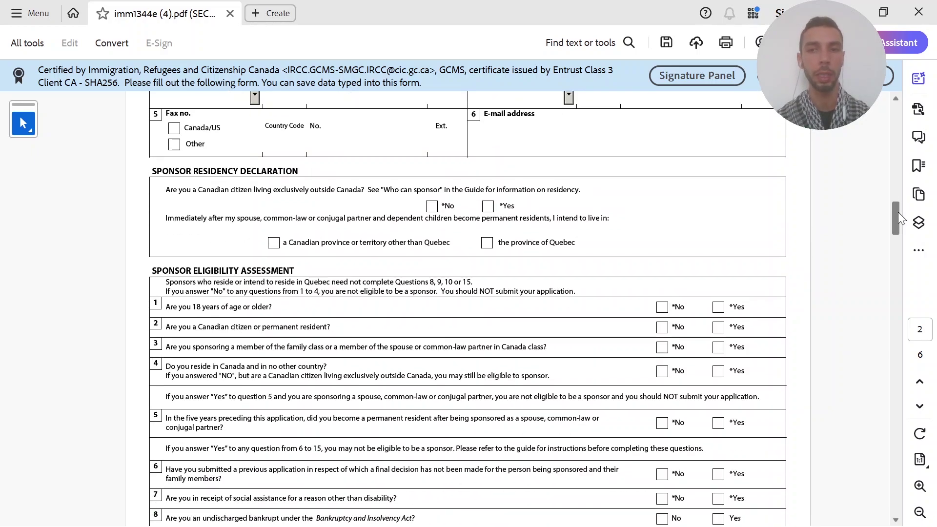
In the sponsor residency declaration, answer Yes to living exclusively outside Canada and choose a Canadian province or territory other than Quebec as intended residence
{"action": "left_click_drag", "start_coordinate": [898, 218], "coordinate": [896, 221]}
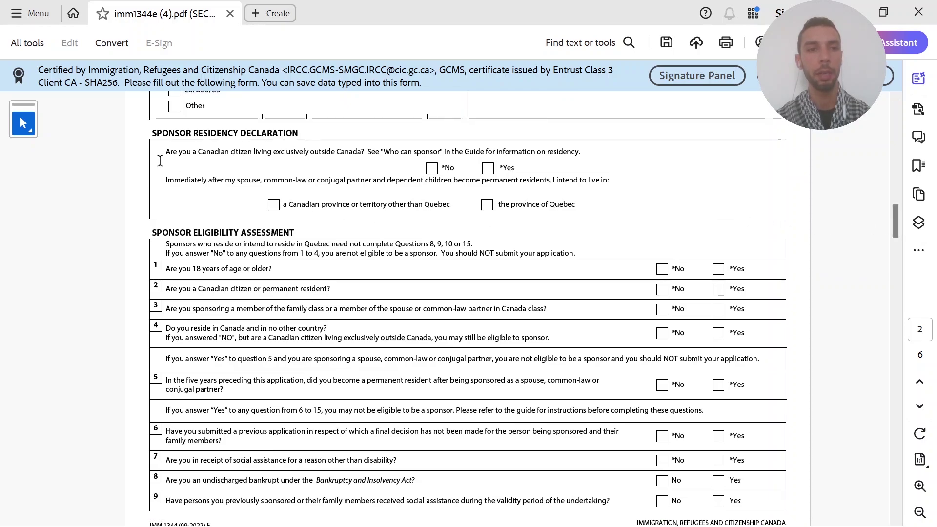
{"action": "left_click_drag", "start_coordinate": [164, 153], "coordinate": [355, 155]}
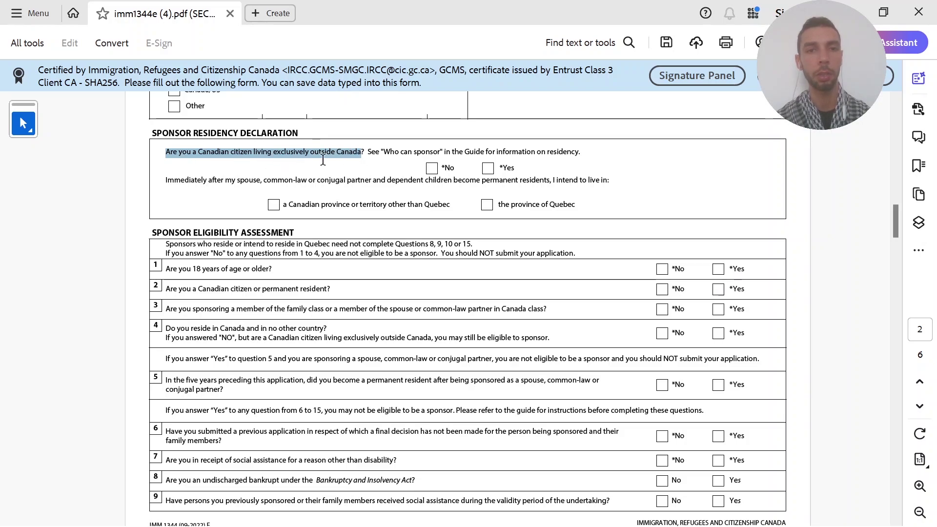
{"action": "left_click", "coordinate": [367, 152]}
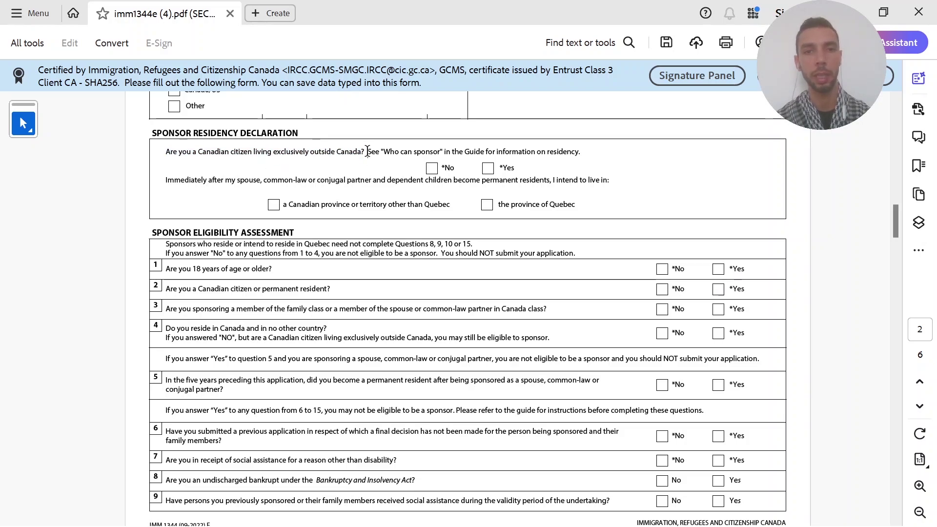
{"action": "left_click", "coordinate": [488, 168]}
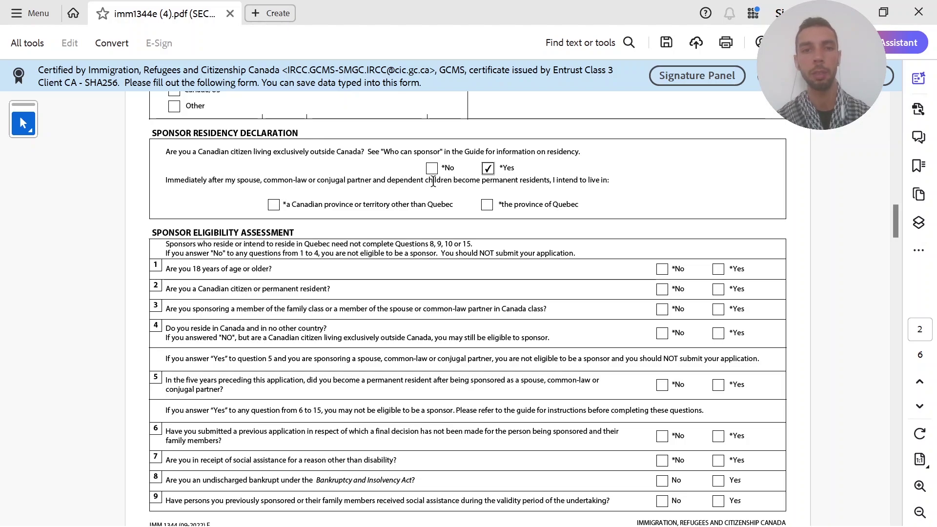
{"action": "left_click", "coordinate": [275, 204]}
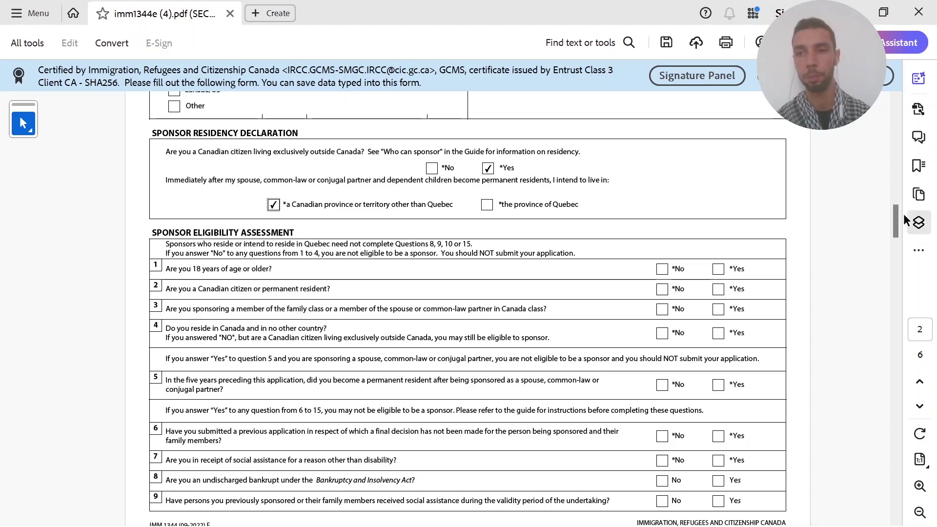
In the sponsor eligibility assessment, answer Yes to questions 1 to 3 and No to questions 4 and 5
{"action": "left_click_drag", "start_coordinate": [894, 212], "coordinate": [892, 221]}
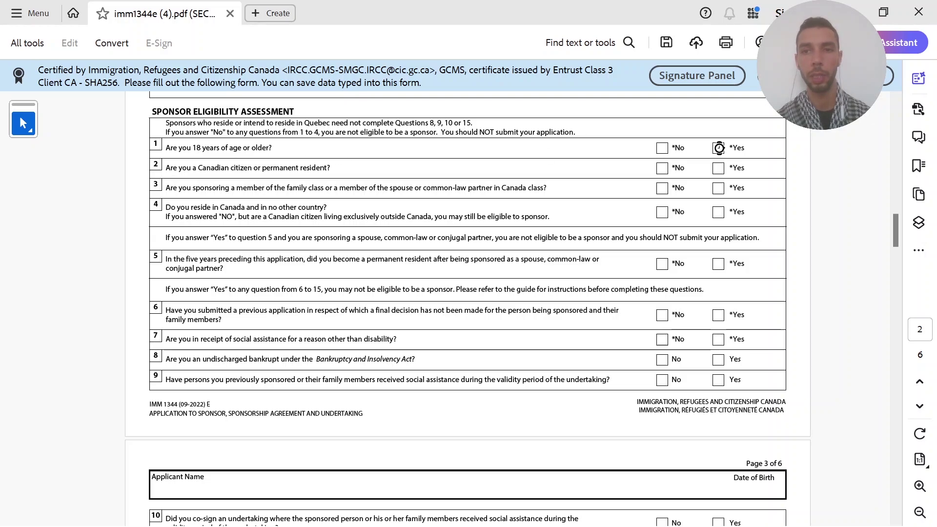
{"action": "left_click", "coordinate": [718, 148]}
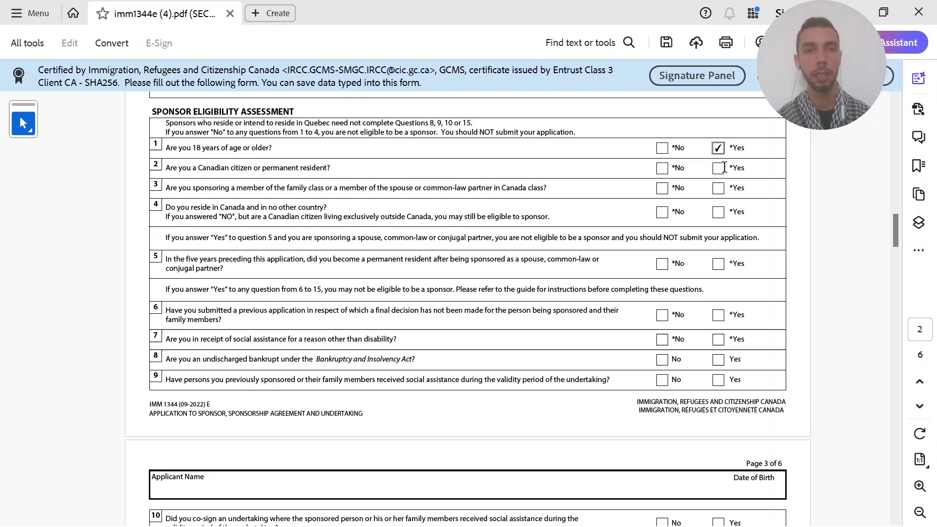
{"action": "left_click", "coordinate": [719, 169]}
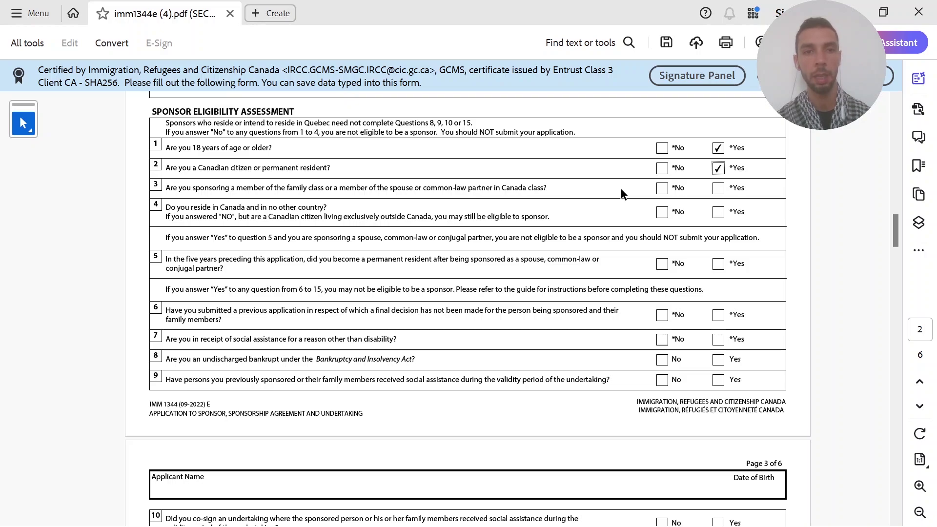
{"action": "left_click_drag", "start_coordinate": [287, 188], "coordinate": [324, 188]}
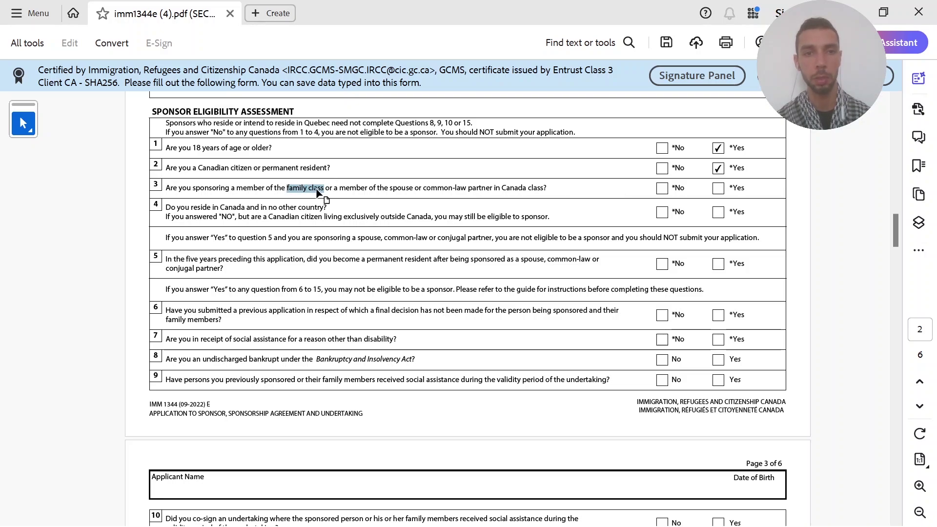
{"action": "left_click", "coordinate": [718, 188]}
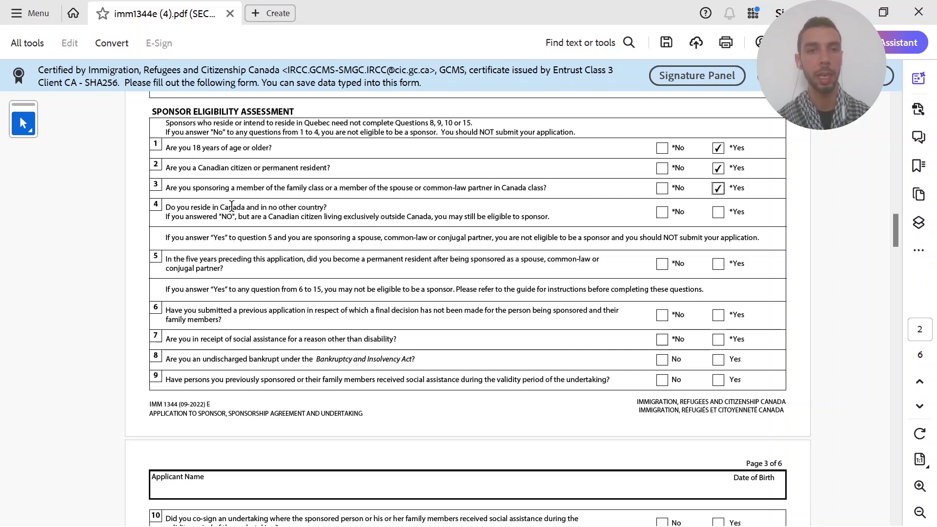
{"action": "left_click", "coordinate": [662, 212]}
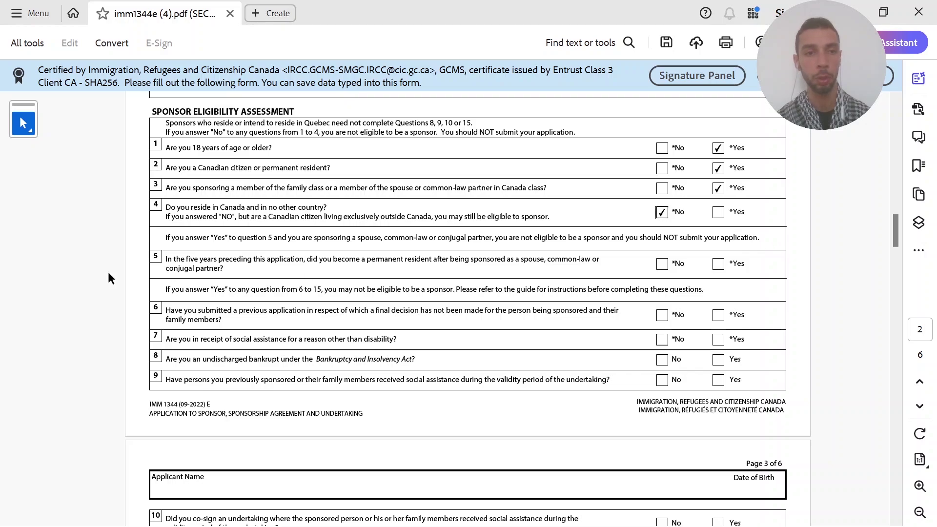
{"action": "left_click_drag", "start_coordinate": [161, 257], "coordinate": [540, 259]}
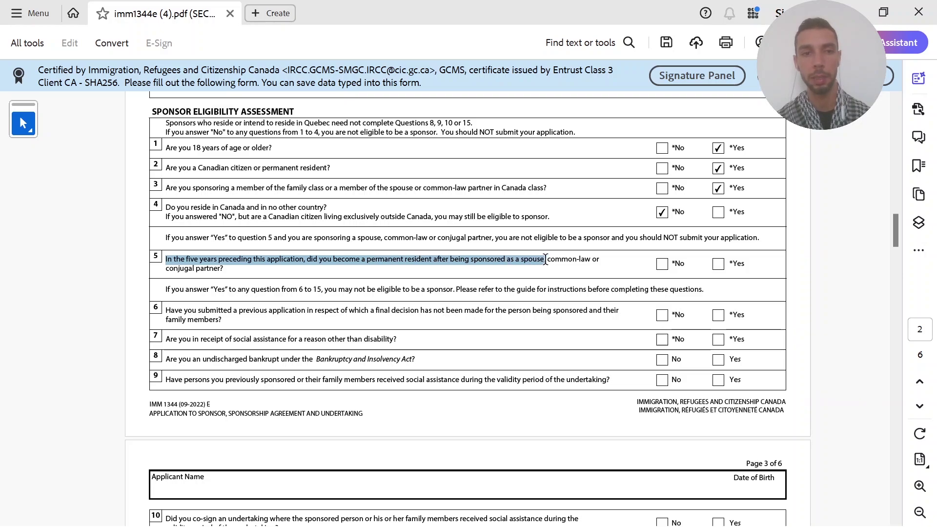
{"action": "left_click", "coordinate": [662, 263]}
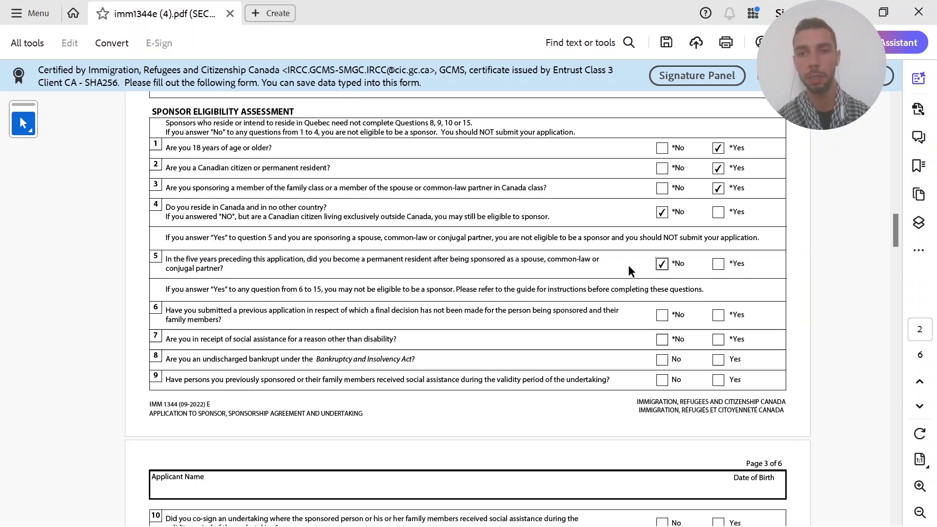
Answer No to sponsor eligibility questions 6 to 9, covering previous applications, social assistance and bankruptcy
{"action": "left_click_drag", "start_coordinate": [898, 227], "coordinate": [895, 236]}
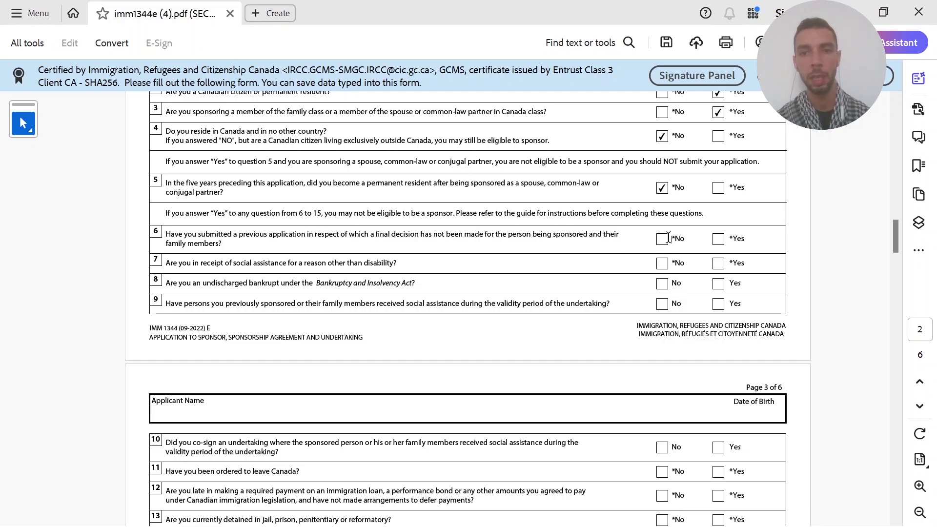
{"action": "left_click", "coordinate": [662, 240]}
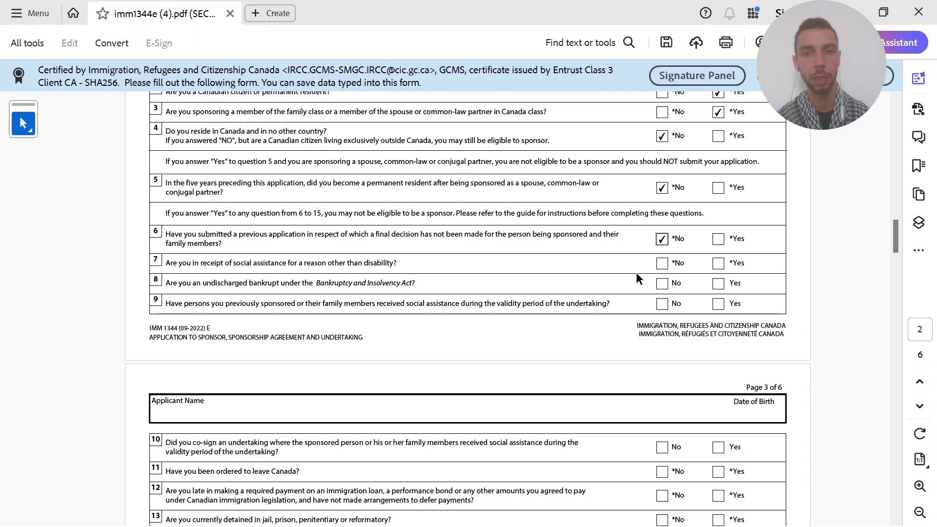
{"action": "left_click", "coordinate": [664, 264]}
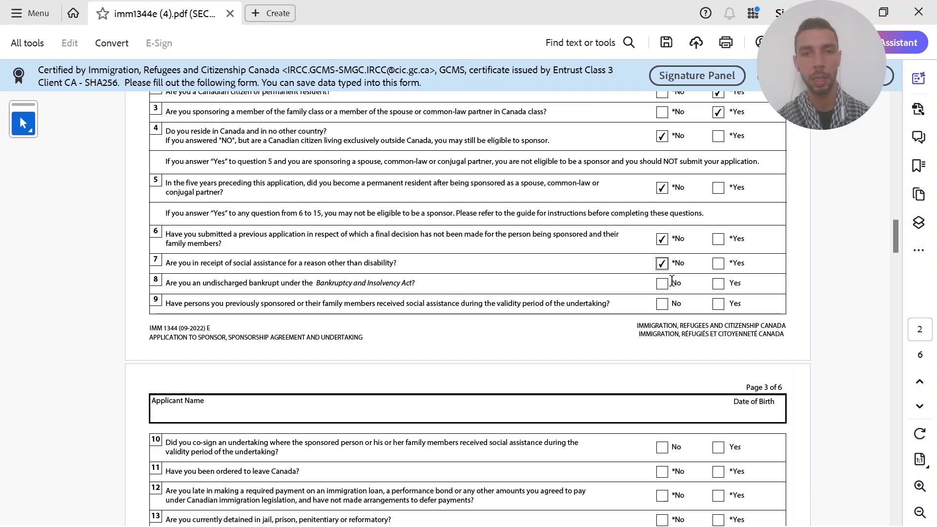
{"action": "left_click", "coordinate": [663, 283]}
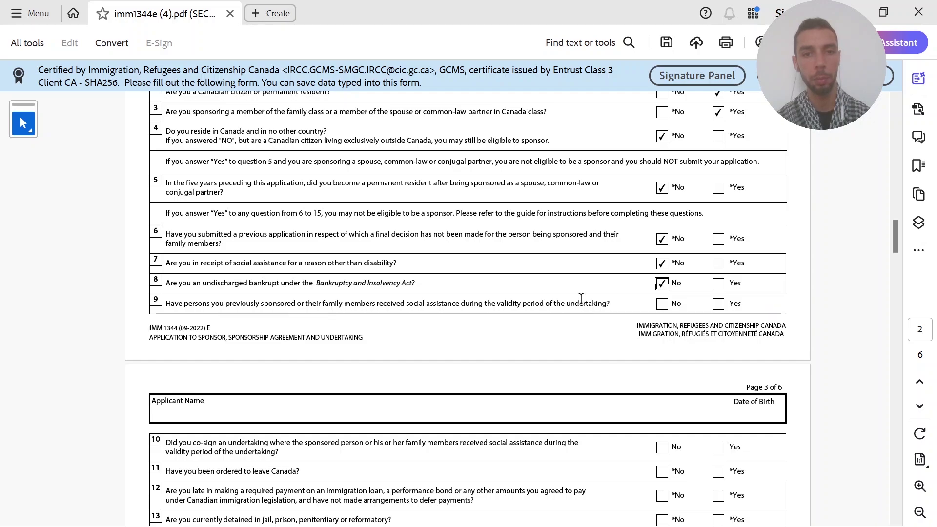
{"action": "left_click", "coordinate": [662, 303]}
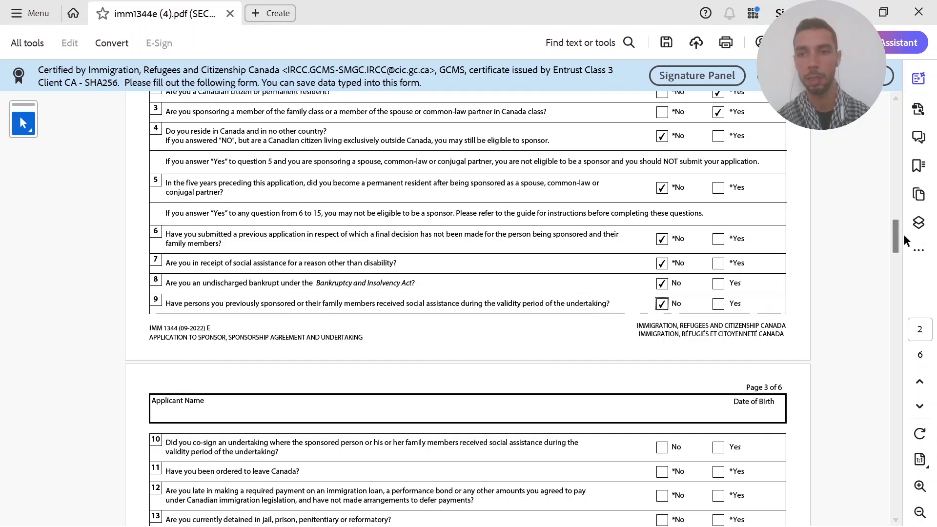
Answer No to all the remaining sponsor eligibility questions, 10 to 18, on page 3
{"action": "left_click_drag", "start_coordinate": [895, 236], "coordinate": [895, 257]}
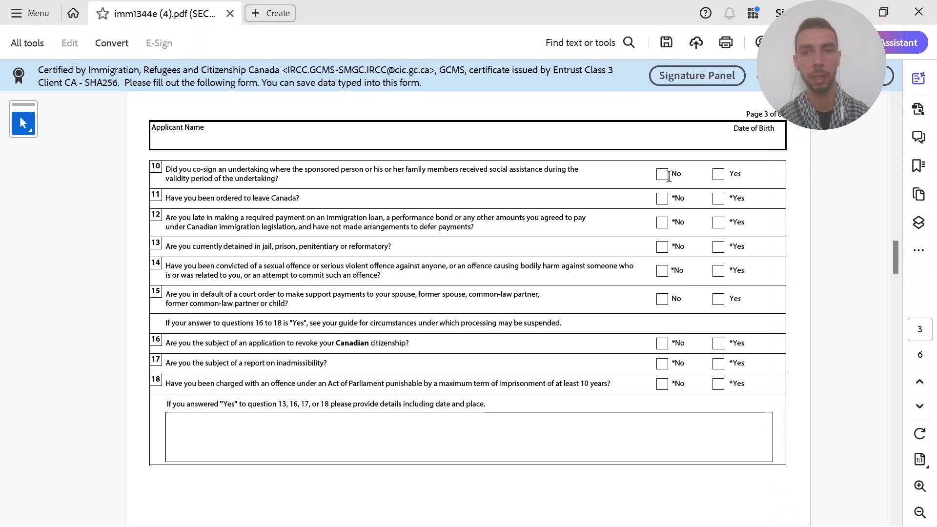
{"action": "left_click", "coordinate": [662, 175]}
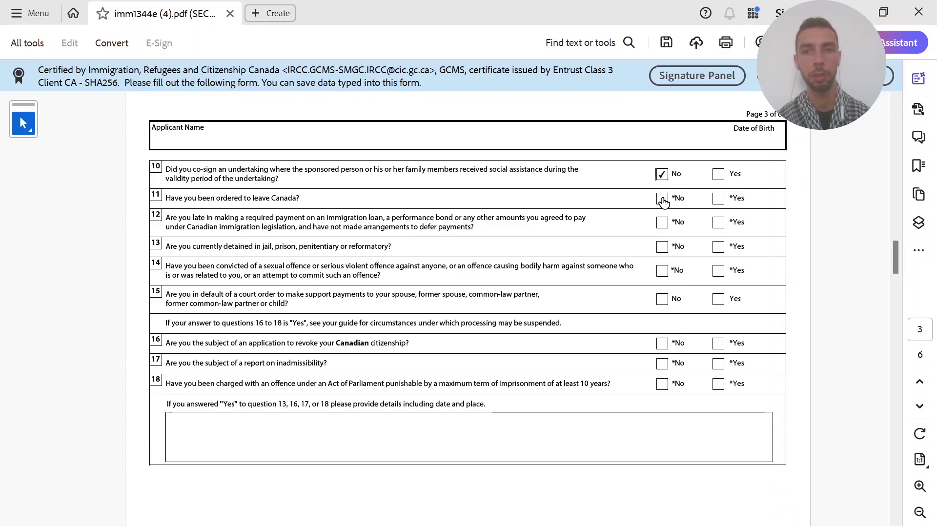
{"action": "left_click", "coordinate": [662, 199]}
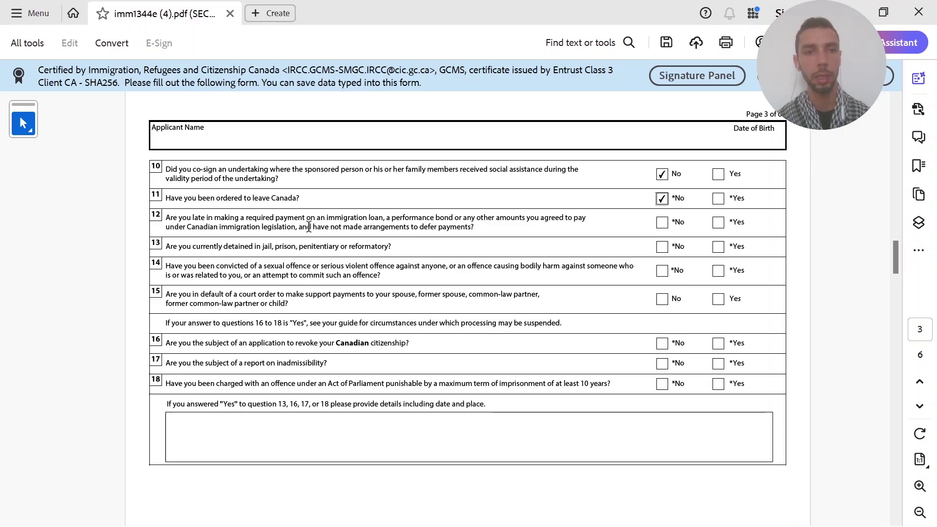
{"action": "left_click", "coordinate": [662, 223]}
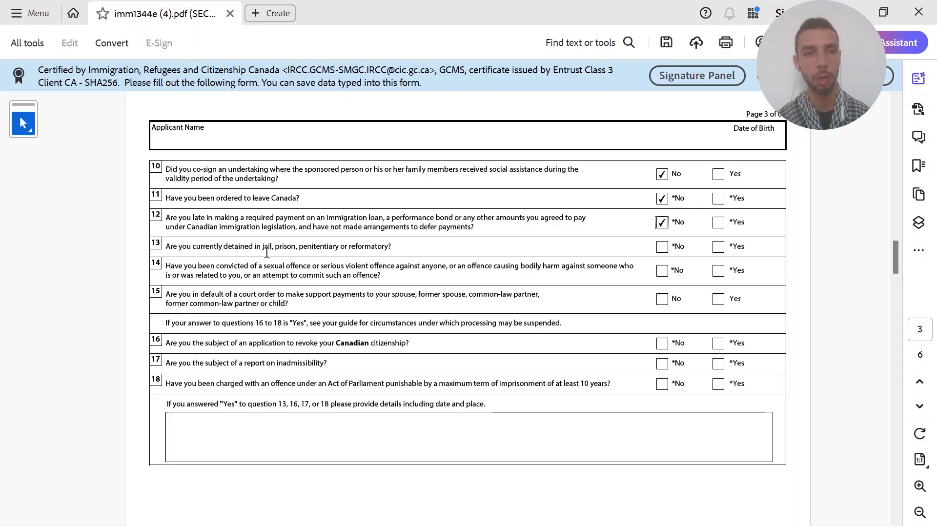
{"action": "left_click", "coordinate": [662, 247]}
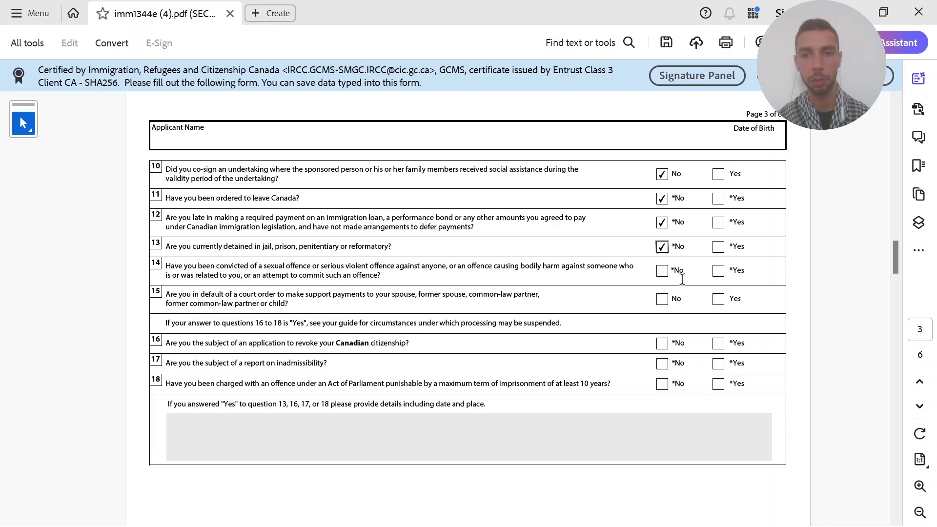
{"action": "left_click", "coordinate": [661, 272]}
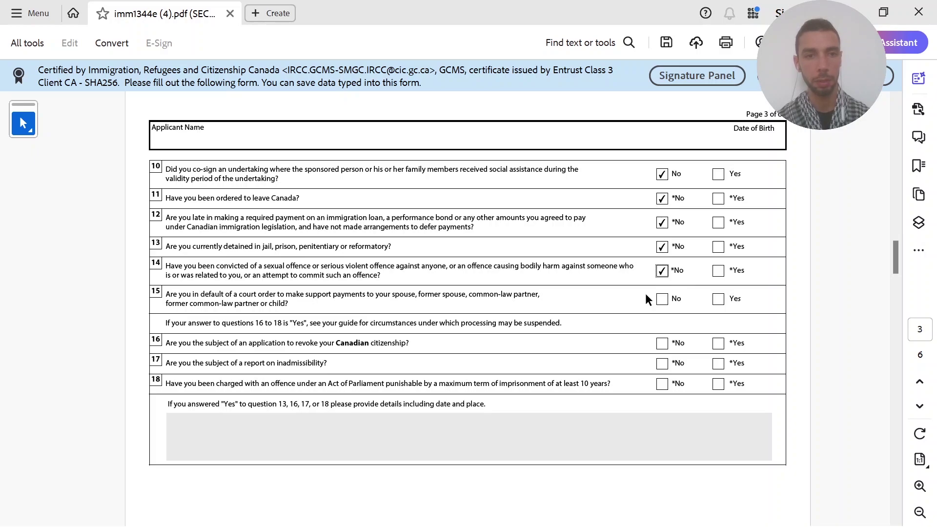
{"action": "left_click", "coordinate": [662, 299]}
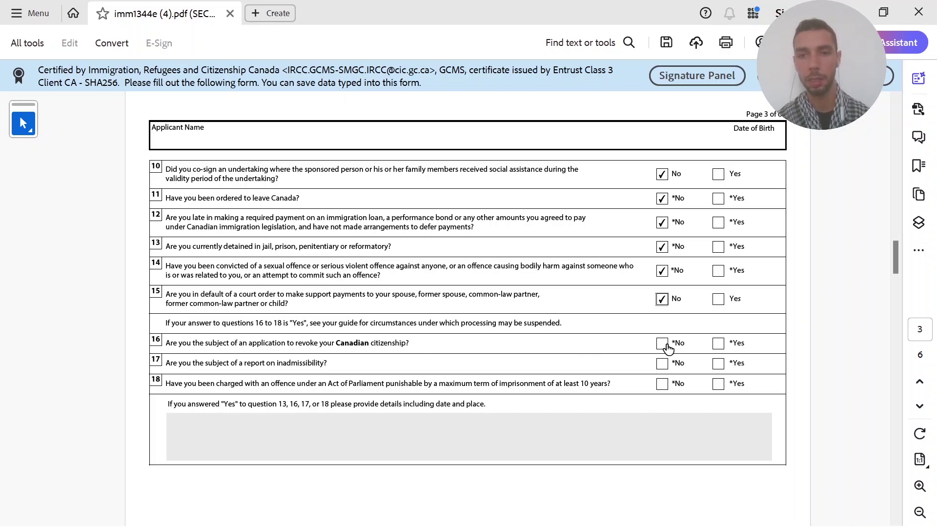
{"action": "left_click", "coordinate": [662, 344]}
{"action": "left_click", "coordinate": [663, 365]}
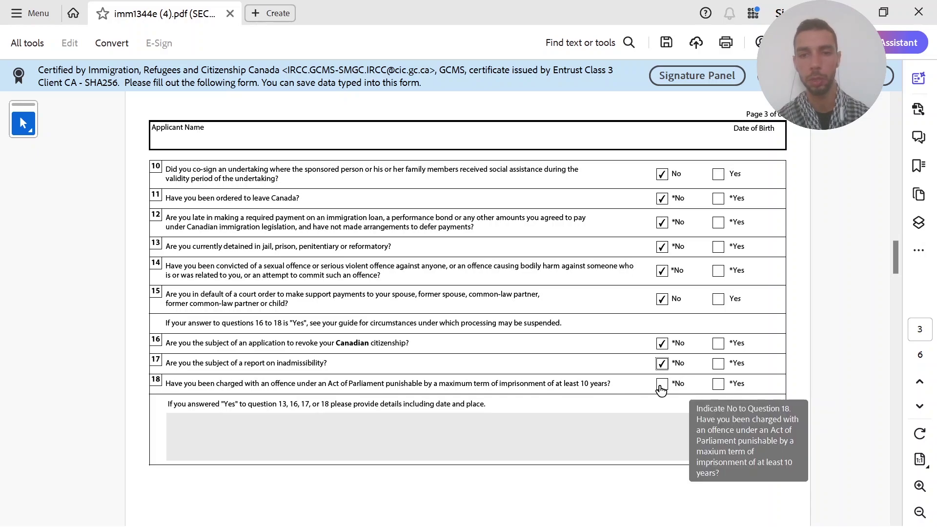
{"action": "left_click", "coordinate": [661, 386]}
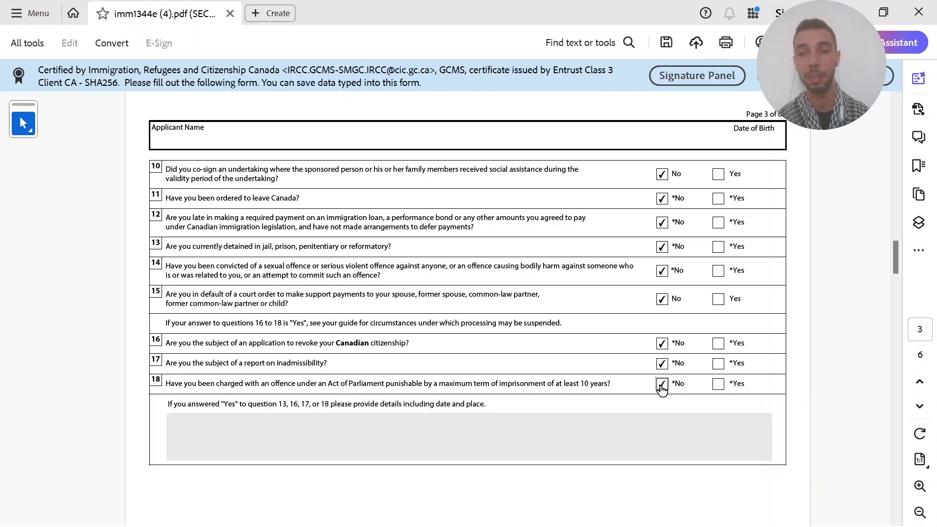
Look through the undertaking pages, and check the applicant name and birth date heading page 2 of the completed French form imm1344f-COMPLETE
{"action": "left_click_drag", "start_coordinate": [894, 257], "coordinate": [900, 366]}
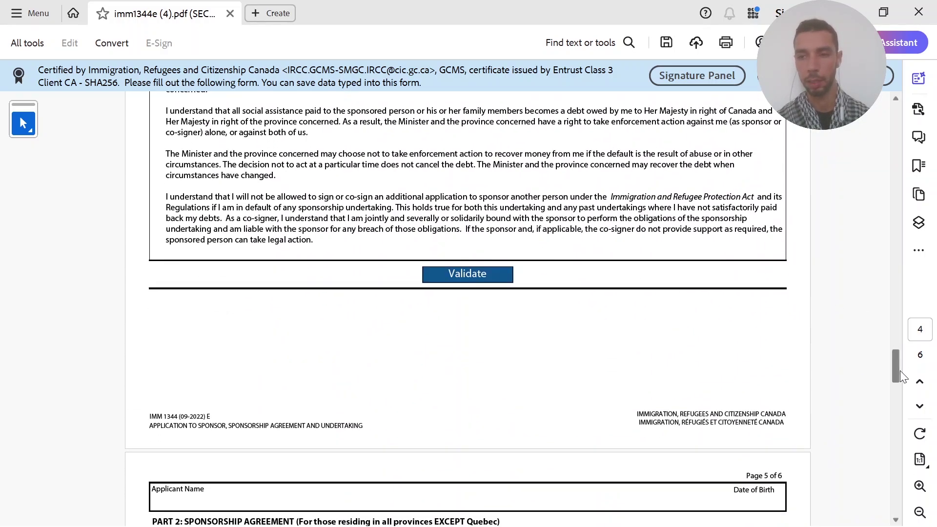
{"action": "mouse_move", "coordinate": [896, 366]}
{"action": "left_mouse_down"}
{"action": "mouse_move", "coordinate": [873, 220]}
{"action": "mouse_move", "coordinate": [874, 136]}
{"action": "mouse_move", "coordinate": [893, 364]}
{"action": "left_mouse_up"}
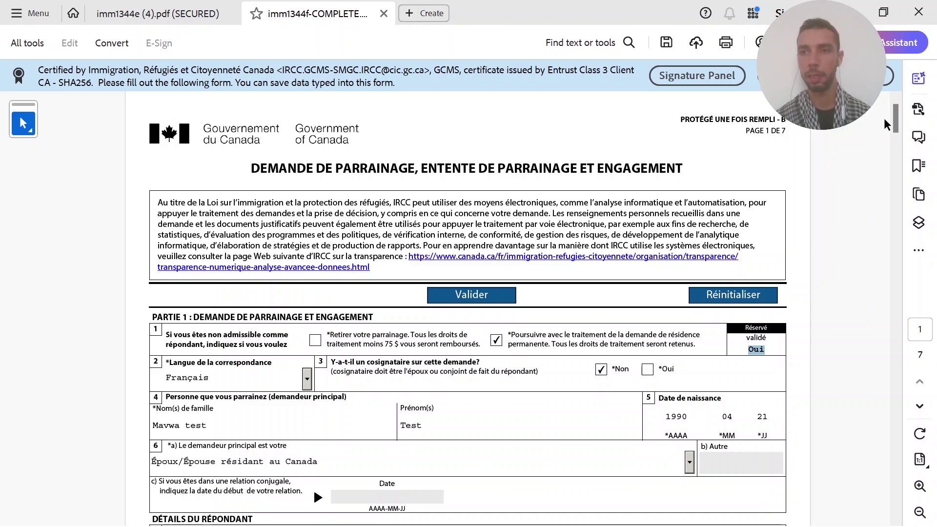
{"action": "left_click_drag", "start_coordinate": [897, 120], "coordinate": [894, 176]}
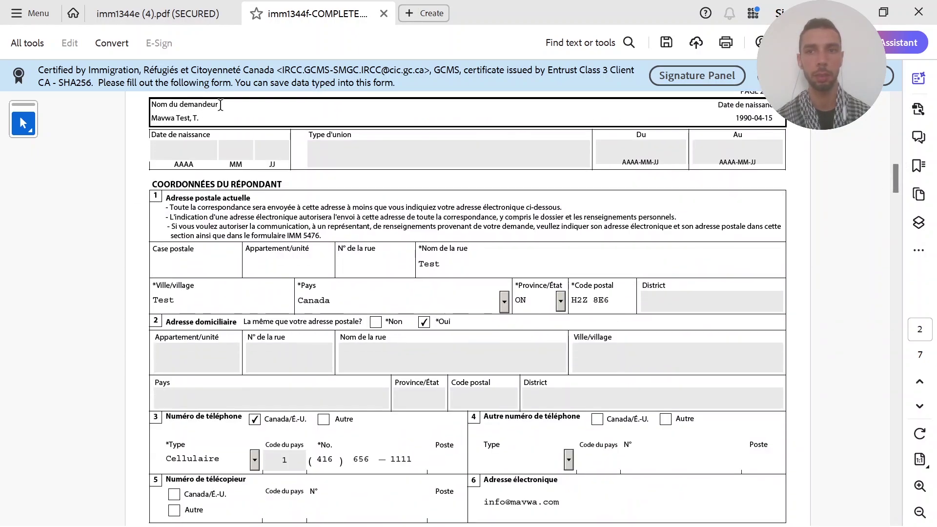
{"action": "double_click", "coordinate": [166, 120]}
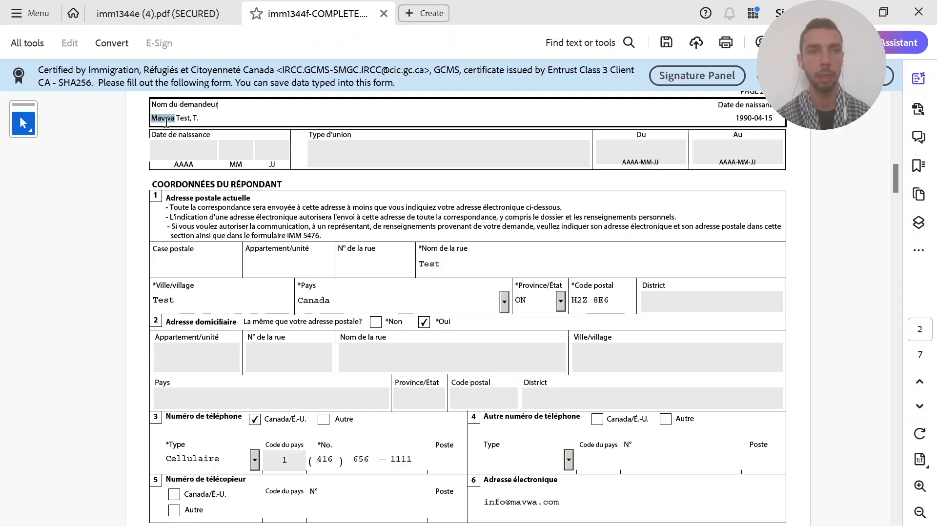
{"action": "left_click_drag", "start_coordinate": [167, 122], "coordinate": [197, 119]}
{"action": "left_click", "coordinate": [200, 118]}
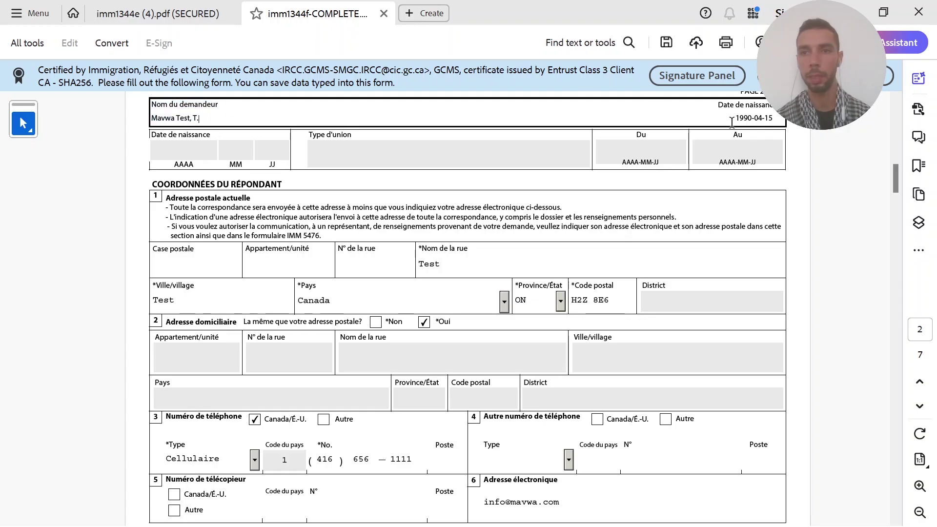
{"action": "left_click_drag", "start_coordinate": [734, 120], "coordinate": [767, 114]}
Examine the sponsor's typed signature and date on page 6 of the completed French form, and the barcodes on page 7
{"action": "left_click_drag", "start_coordinate": [897, 180], "coordinate": [892, 411]}
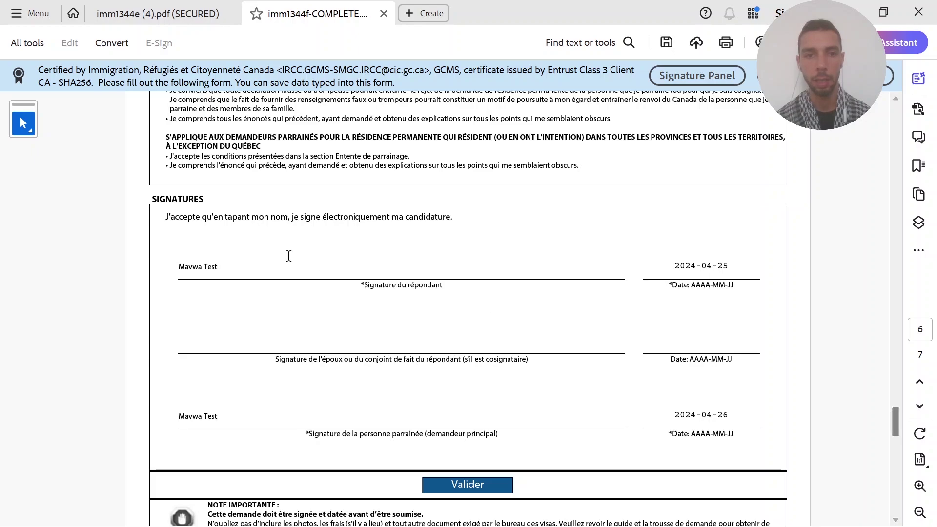
{"action": "left_click_drag", "start_coordinate": [230, 264], "coordinate": [140, 264]}
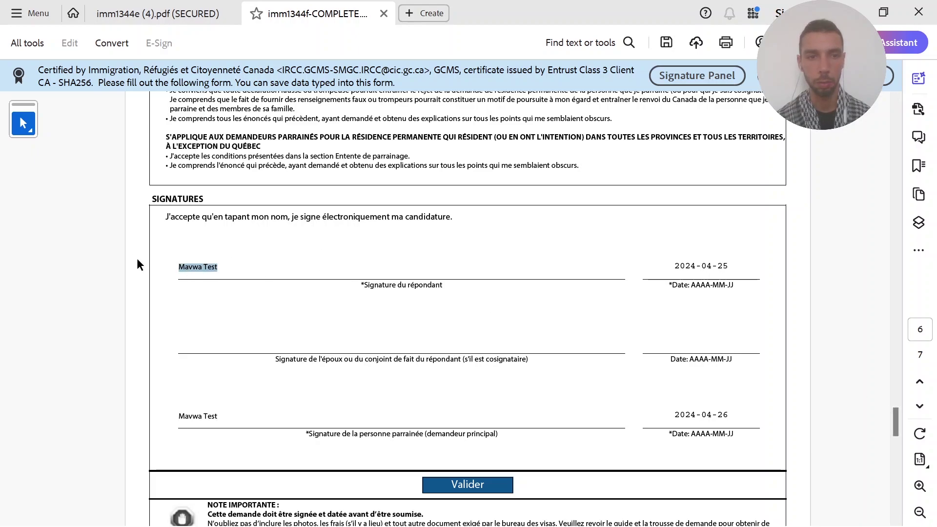
{"action": "left_click", "coordinate": [688, 271]}
{"action": "scroll", "coordinate": [894, 437], "scroll_direction": "down", "scroll_amount": 15}
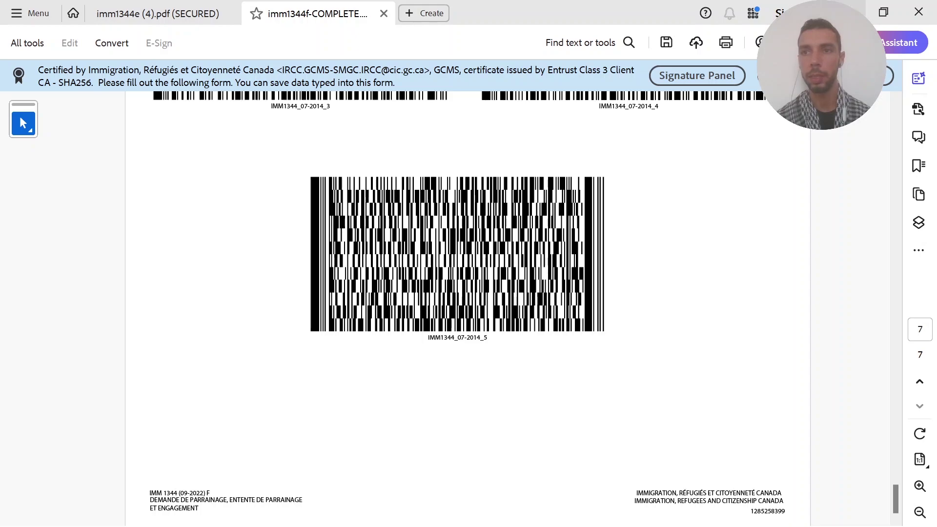
Switch to the permanent residence application in Chrome and upload imm1344f-COMPLETE as the IMM 1344 attachment
{"action": "left_click", "coordinate": [500, 509]}
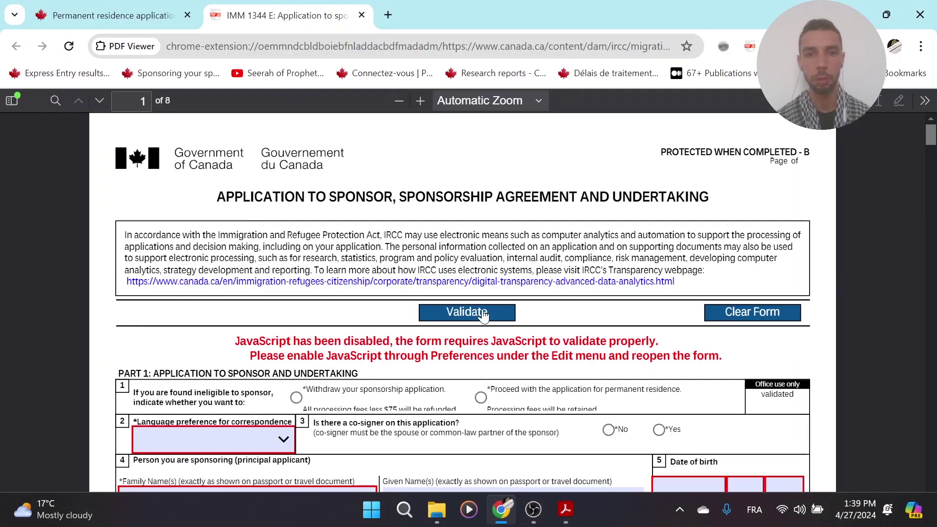
{"action": "left_click", "coordinate": [117, 15]}
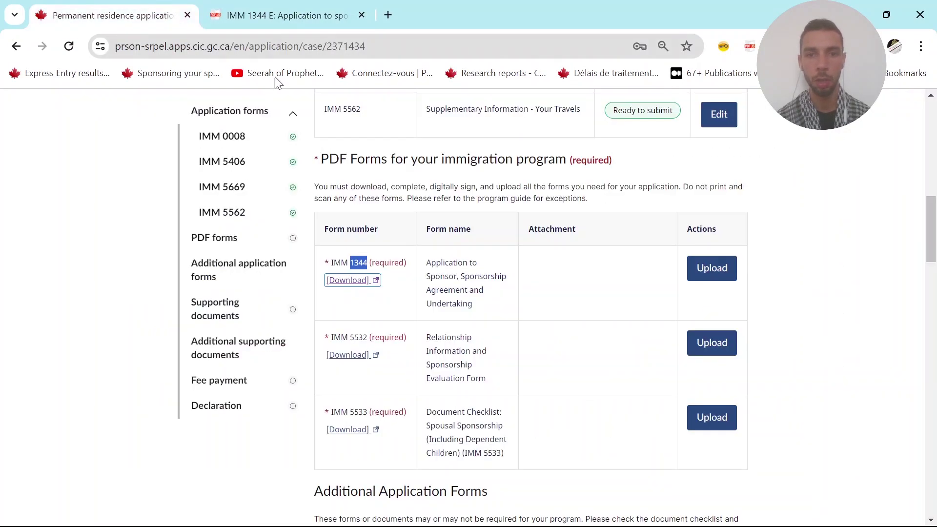
{"action": "left_click", "coordinate": [715, 264]}
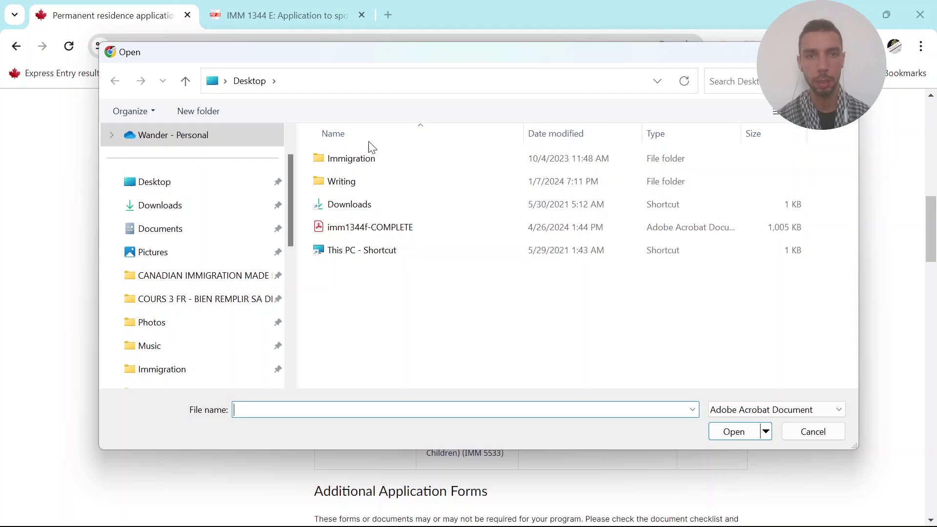
{"action": "double_click", "coordinate": [362, 228]}
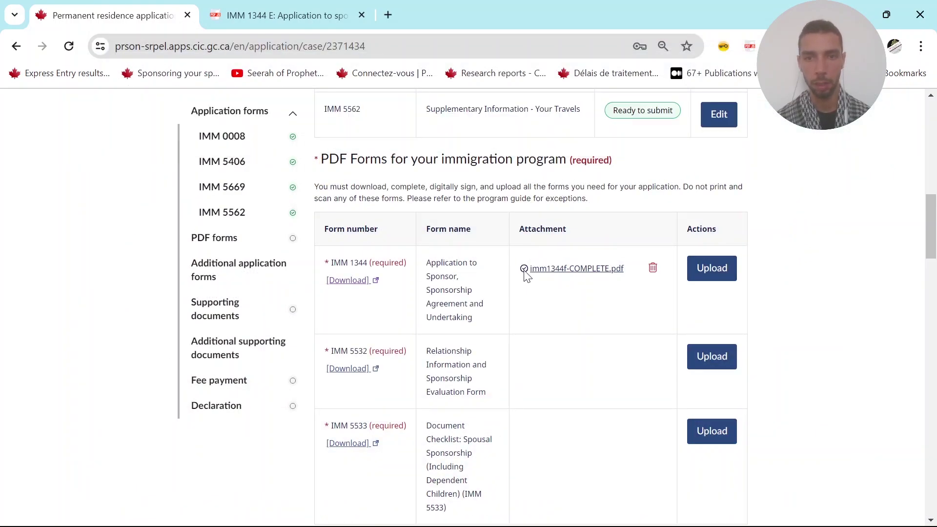
{"action": "double_click", "coordinate": [524, 270]}
{"action": "left_click", "coordinate": [524, 271]}
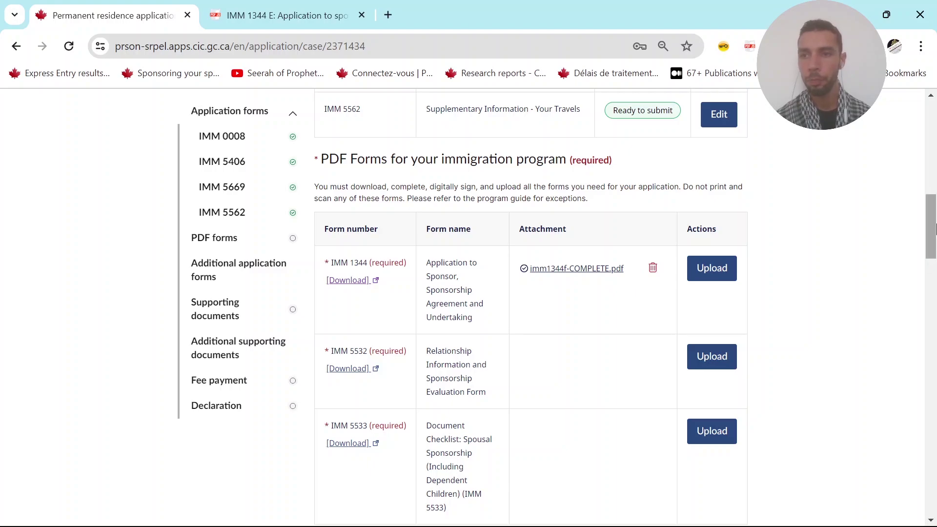
Download the IMM 5532 Relationship Information and Sponsorship Evaluation form and replace the completed French form with it in Acrobat
{"action": "scroll", "coordinate": [530, 307], "scroll_direction": "down", "scroll_amount": 2}
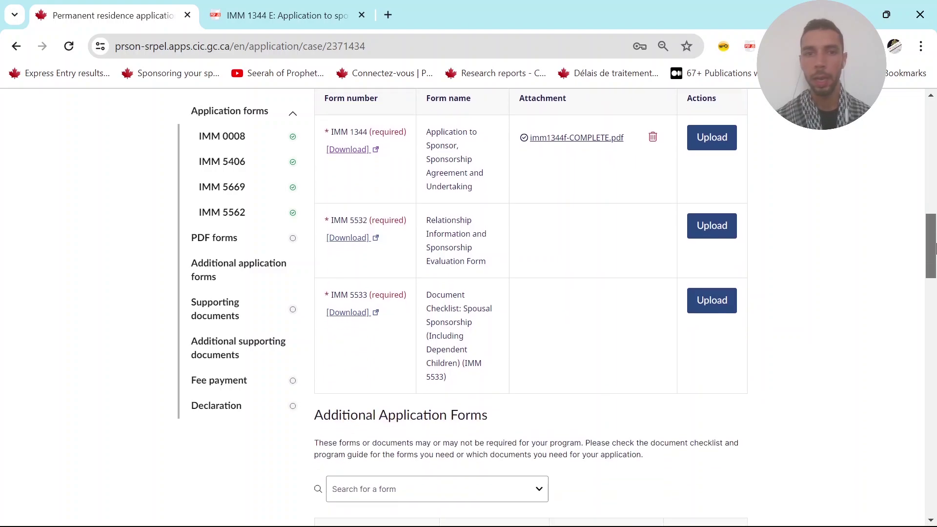
{"action": "double_click", "coordinate": [358, 132]}
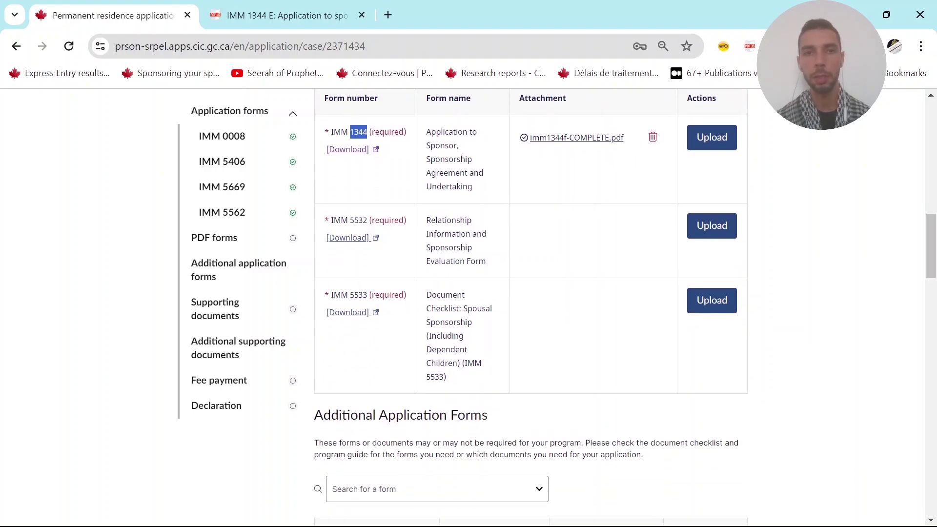
{"action": "left_click", "coordinate": [358, 132]}
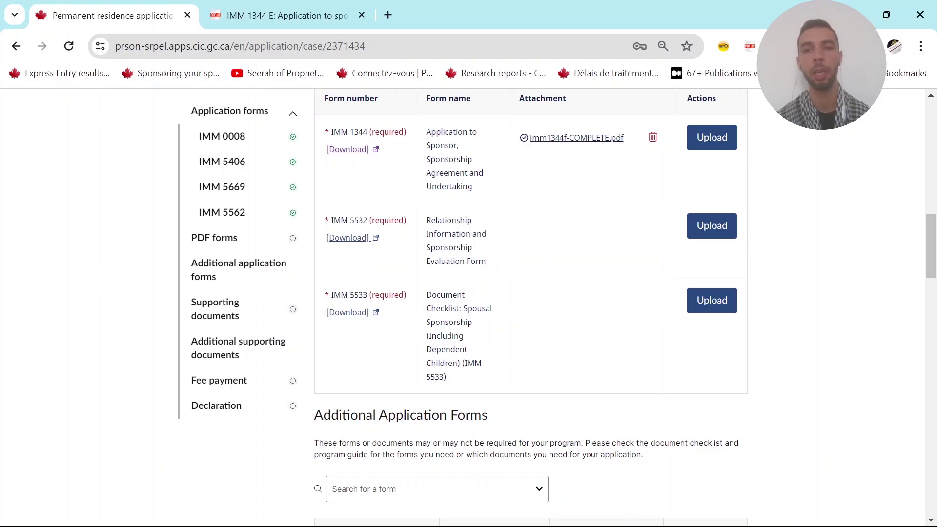
{"action": "left_click_drag", "start_coordinate": [465, 172], "coordinate": [484, 190]}
{"action": "left_click", "coordinate": [472, 187]}
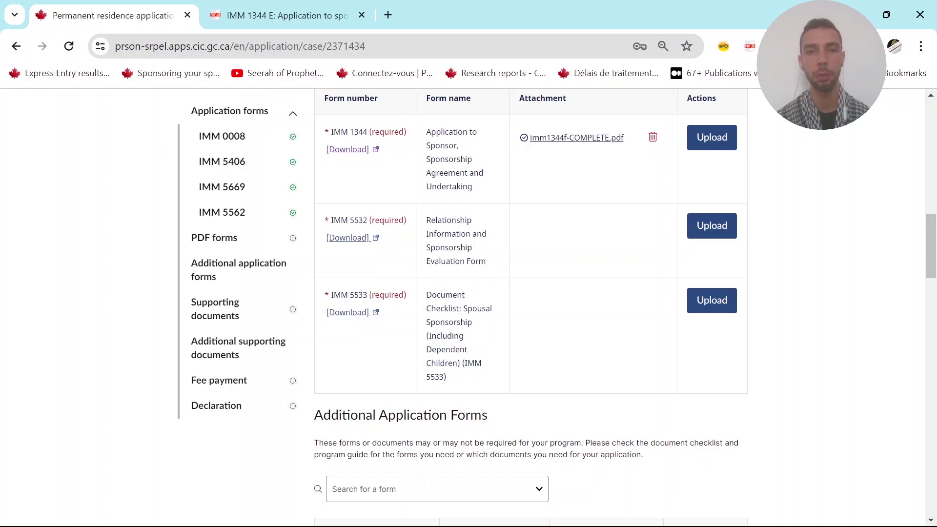
{"action": "left_click_drag", "start_coordinate": [426, 220], "coordinate": [486, 262]}
{"action": "left_click", "coordinate": [439, 258]}
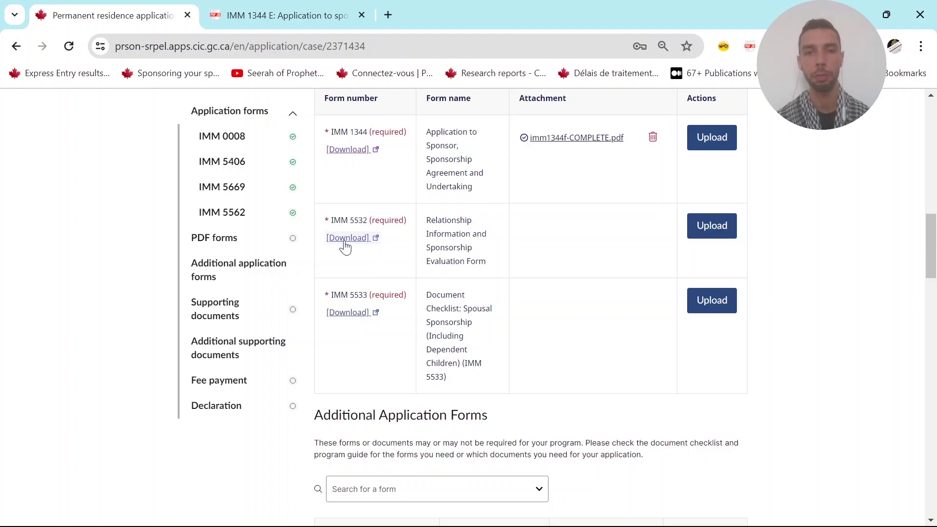
{"action": "left_click", "coordinate": [346, 239]}
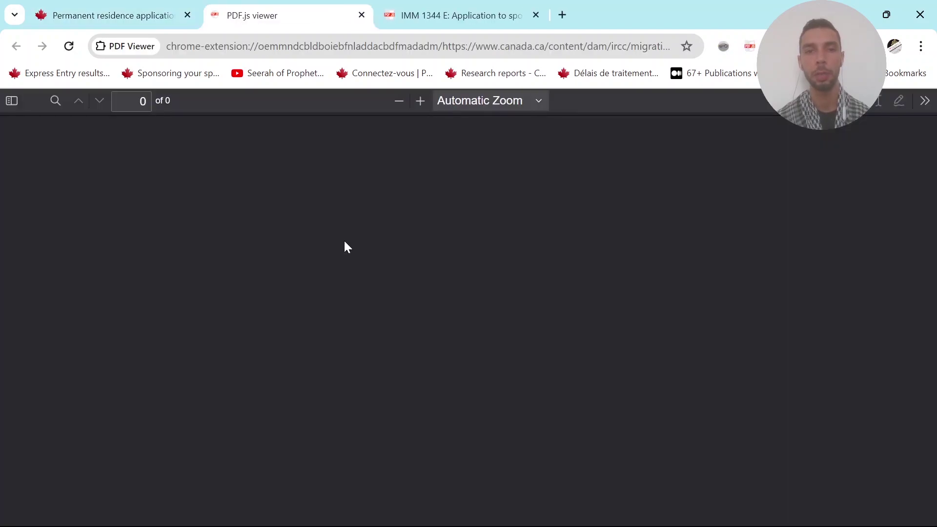
{"action": "left_click", "coordinate": [536, 15]}
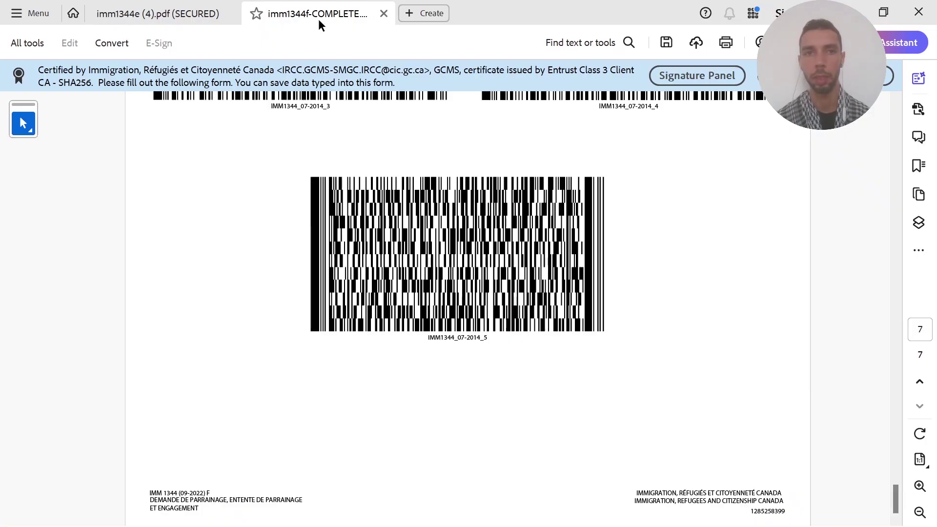
{"action": "left_click", "coordinate": [384, 15]}
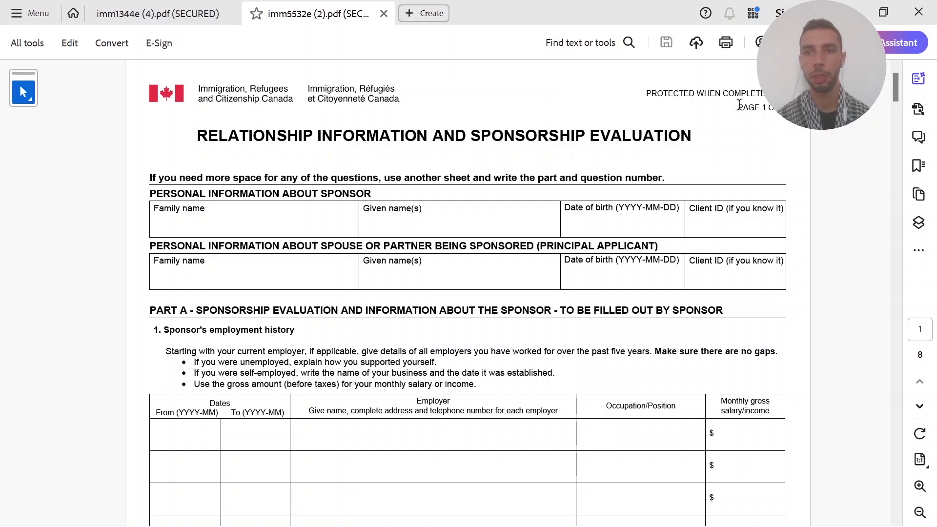
Examine the sponsor and principal applicant sections and the employment history instructions on page 1 of the IMM 5532 form
{"action": "left_click_drag", "start_coordinate": [738, 107], "coordinate": [872, 109]}
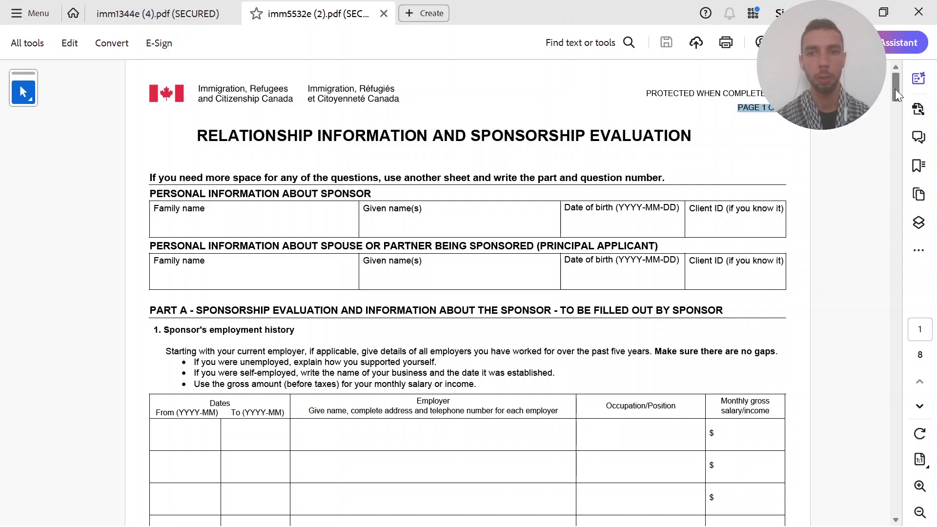
{"action": "scroll", "coordinate": [659, 171], "scroll_direction": "down", "scroll_amount": 1}
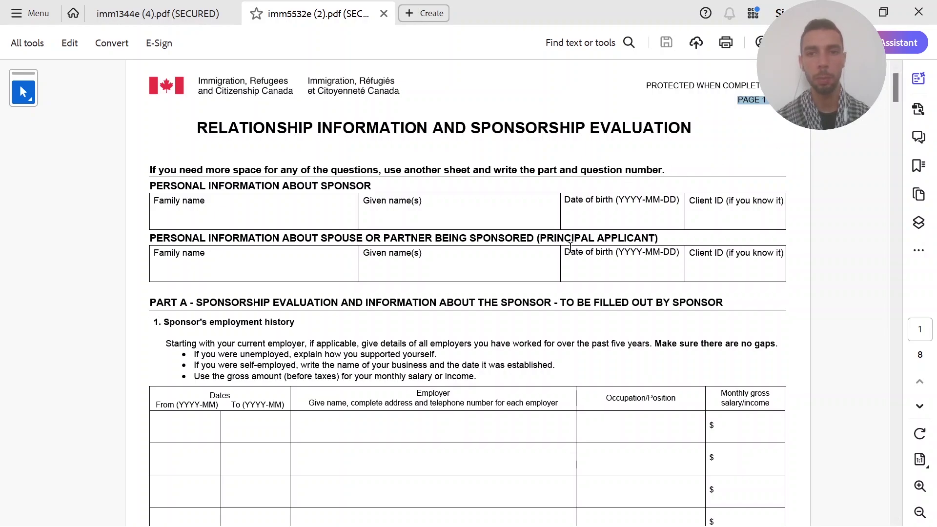
{"action": "left_click_drag", "start_coordinate": [537, 240], "coordinate": [662, 238]}
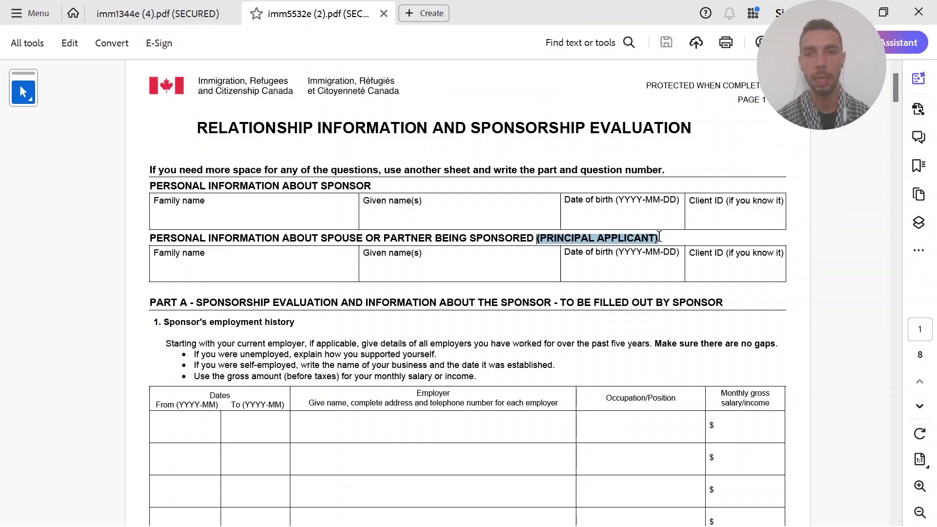
{"action": "left_click_drag", "start_coordinate": [372, 186], "coordinate": [323, 186]}
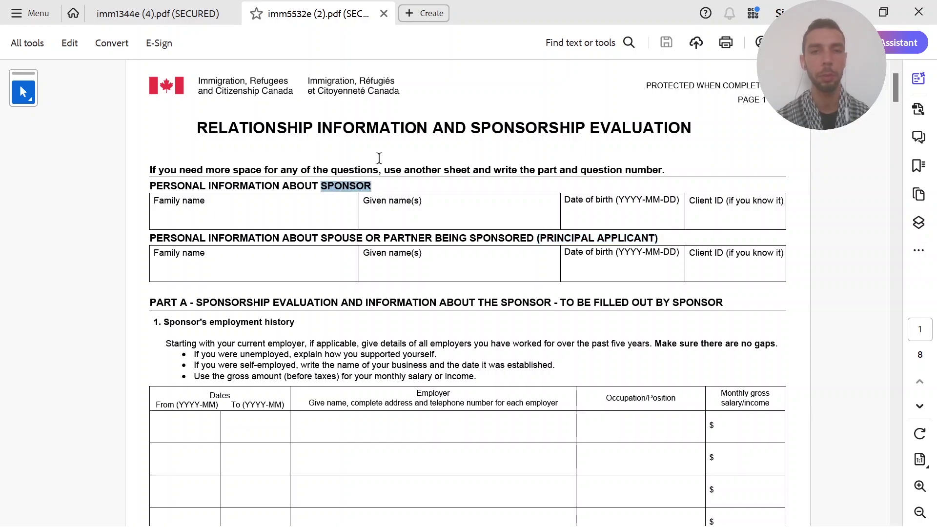
{"action": "scroll", "coordinate": [897, 81], "scroll_direction": "up", "scroll_amount": 1}
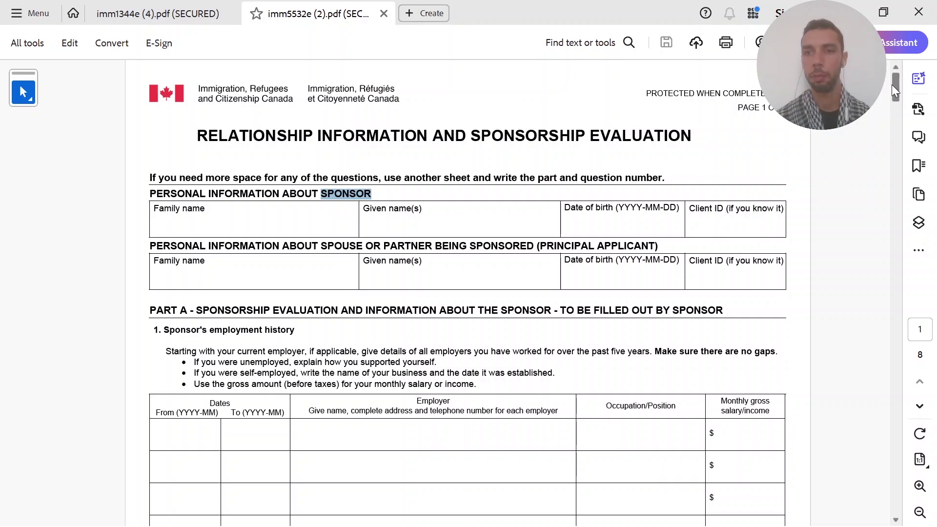
{"action": "left_click_drag", "start_coordinate": [892, 84], "coordinate": [894, 98]}
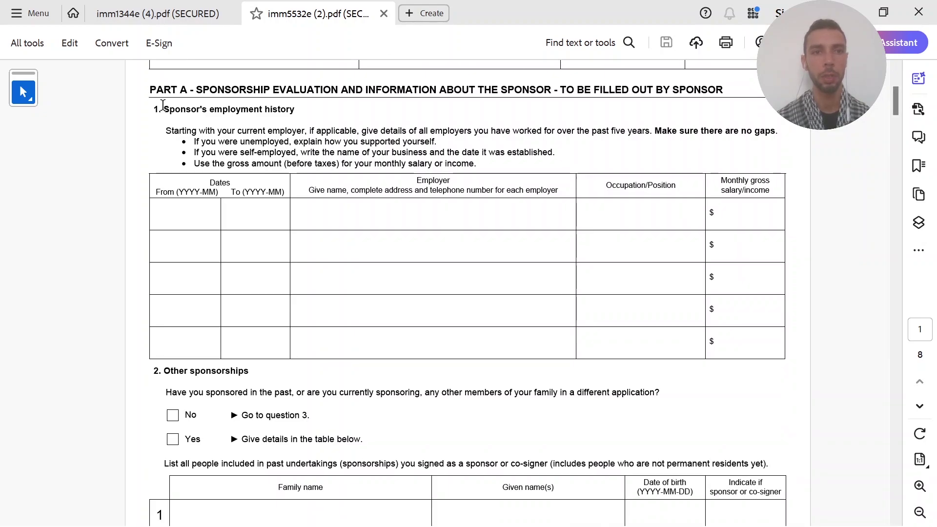
{"action": "left_click_drag", "start_coordinate": [162, 109], "coordinate": [297, 113]}
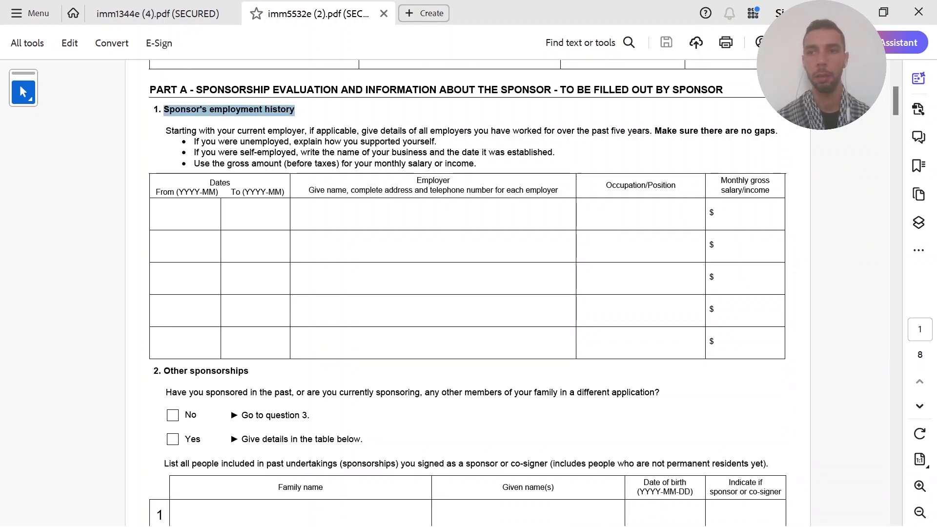
{"action": "left_click_drag", "start_coordinate": [895, 101], "coordinate": [892, 104]}
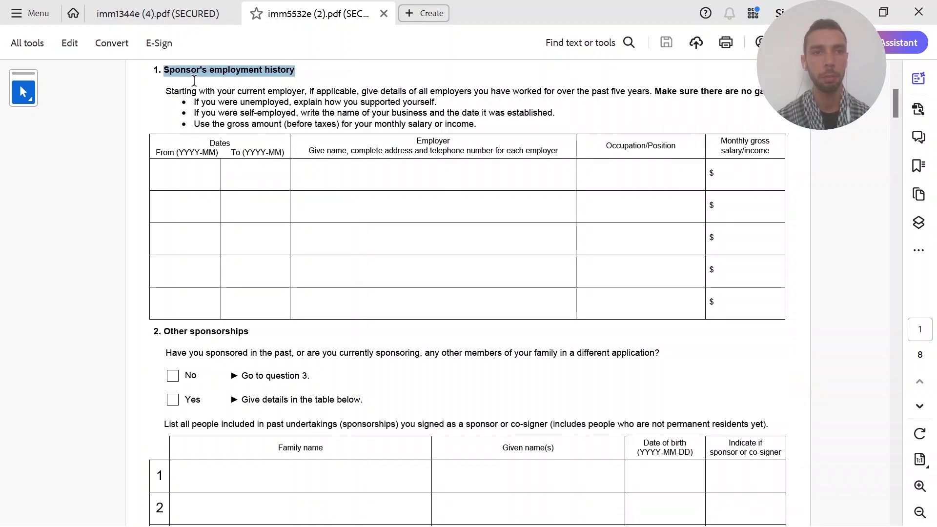
{"action": "left_click_drag", "start_coordinate": [164, 91], "coordinate": [480, 129]}
Answer No to question 2 on other sponsorships and check which question follows that answer
{"action": "left_click_drag", "start_coordinate": [895, 98], "coordinate": [895, 113]}
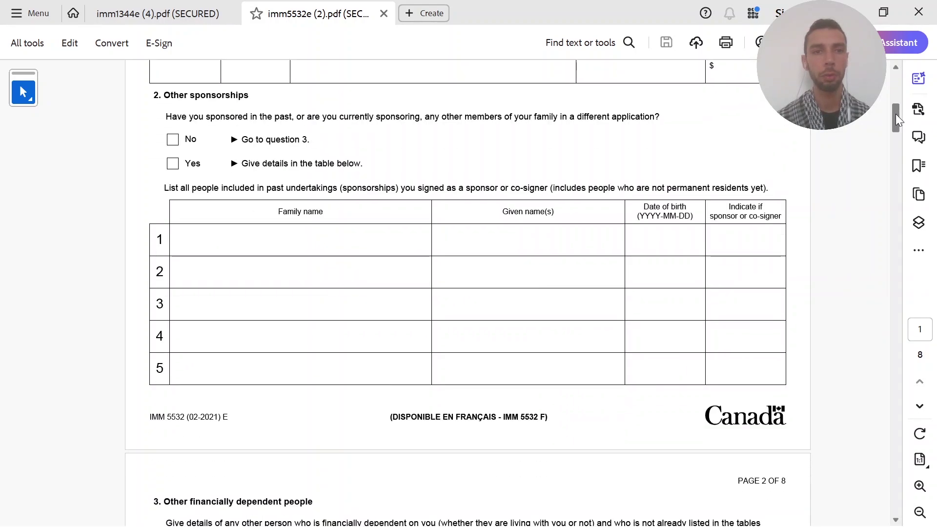
{"action": "left_click", "coordinate": [170, 140]}
{"action": "left_click_drag", "start_coordinate": [240, 139], "coordinate": [318, 136]}
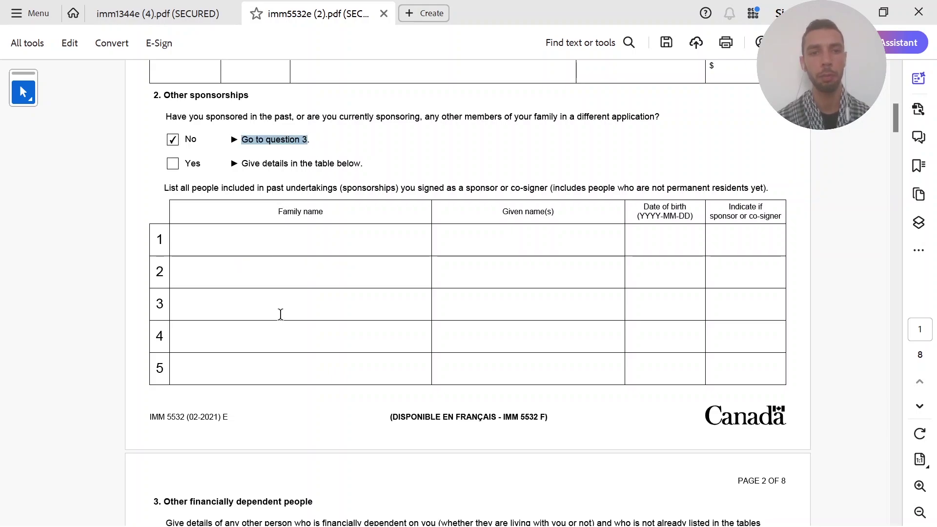
Look through the dependent people and education questions on page 2, and read the address history instructions in question 5
{"action": "left_click_drag", "start_coordinate": [899, 115], "coordinate": [889, 139]}
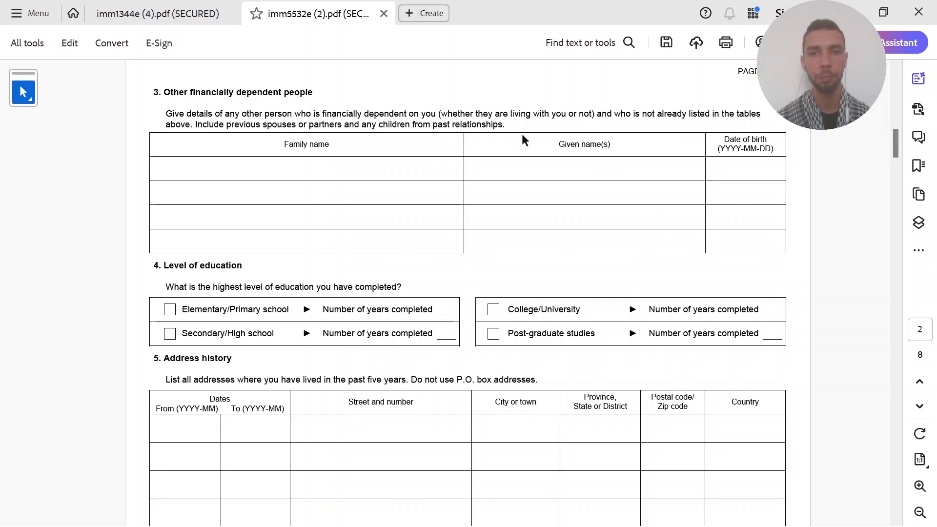
{"action": "left_click_drag", "start_coordinate": [891, 135], "coordinate": [891, 149]}
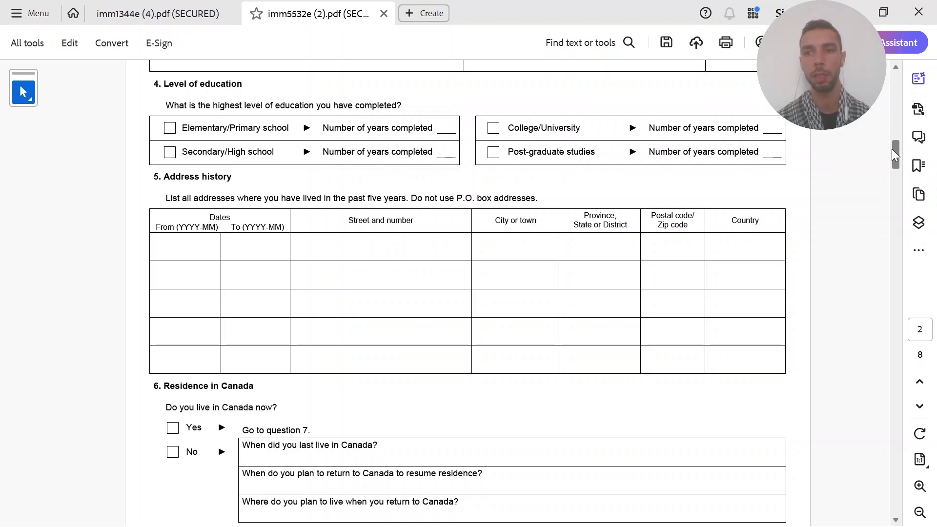
{"action": "left_click_drag", "start_coordinate": [891, 149], "coordinate": [894, 154]}
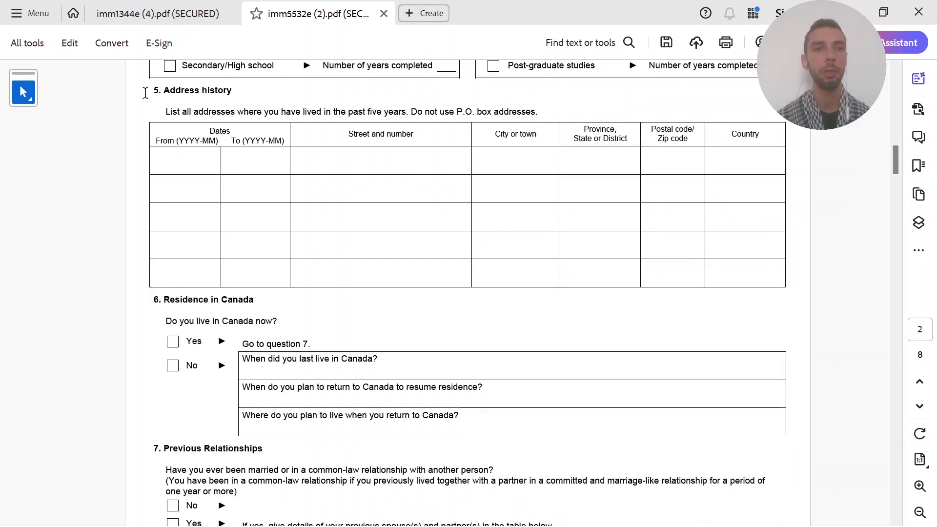
{"action": "left_click_drag", "start_coordinate": [157, 90], "coordinate": [235, 100]}
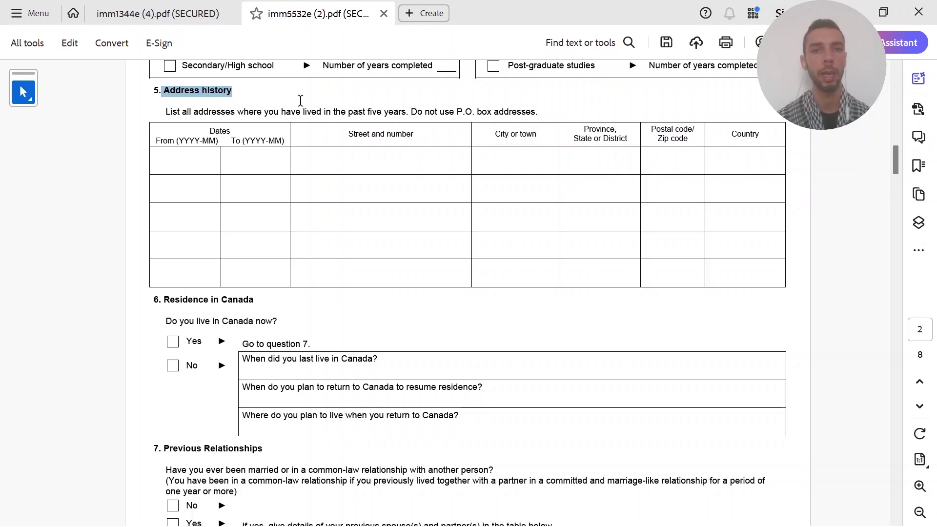
{"action": "left_click_drag", "start_coordinate": [349, 113], "coordinate": [408, 113]}
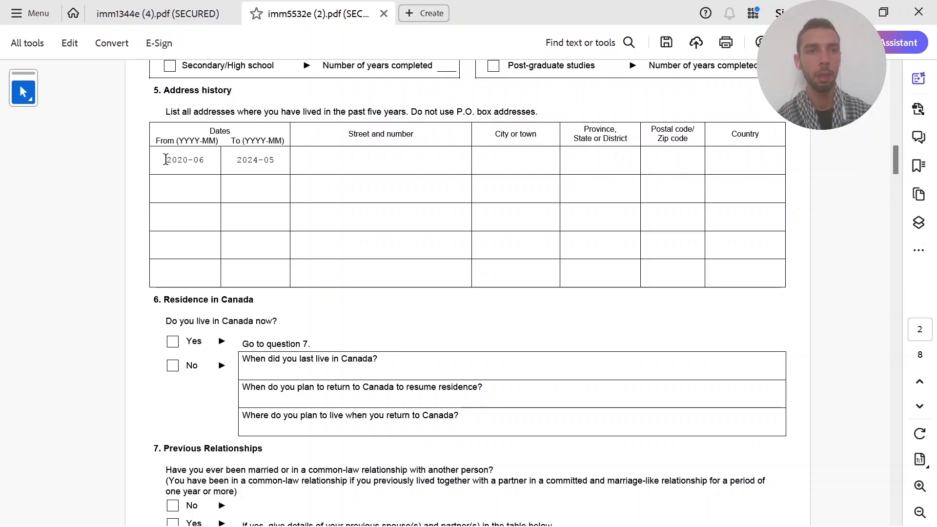
Fill in the second address history row of question 5 with the period from 2018-07 to 2020-06
{"action": "left_click", "coordinate": [165, 158]}
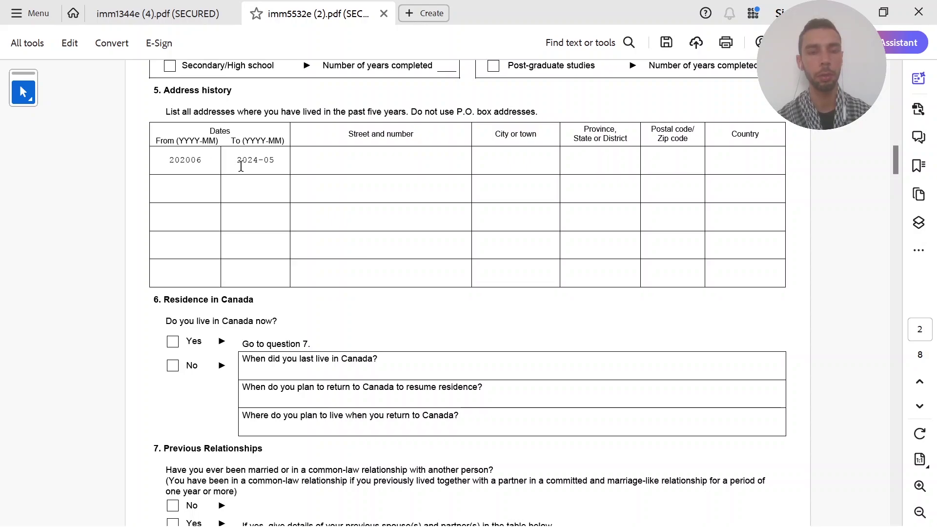
{"action": "left_click", "coordinate": [171, 187]}
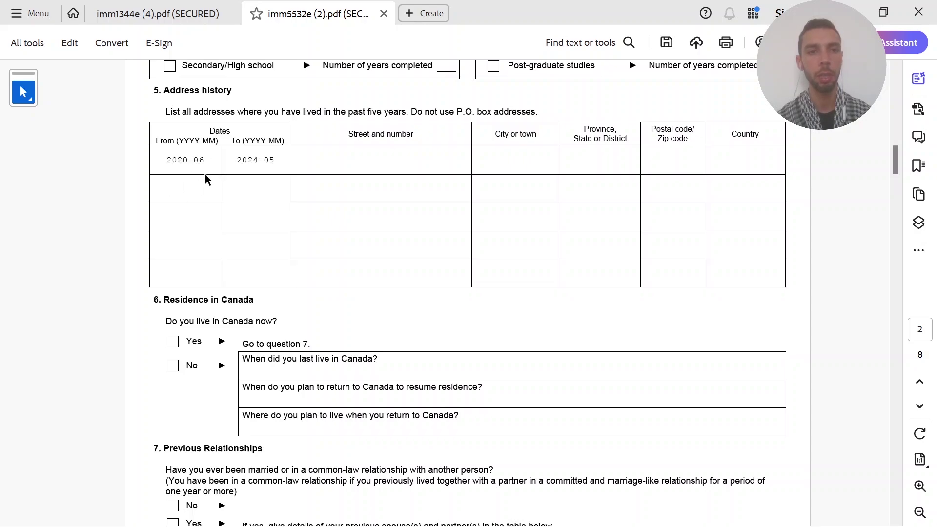
{"action": "left_click", "coordinate": [247, 190]}
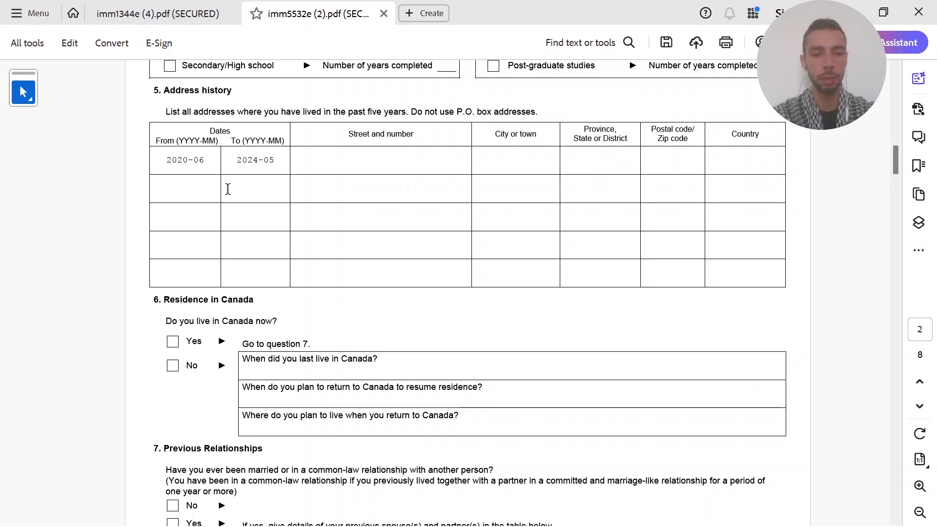
{"action": "type", "text": "2020"}
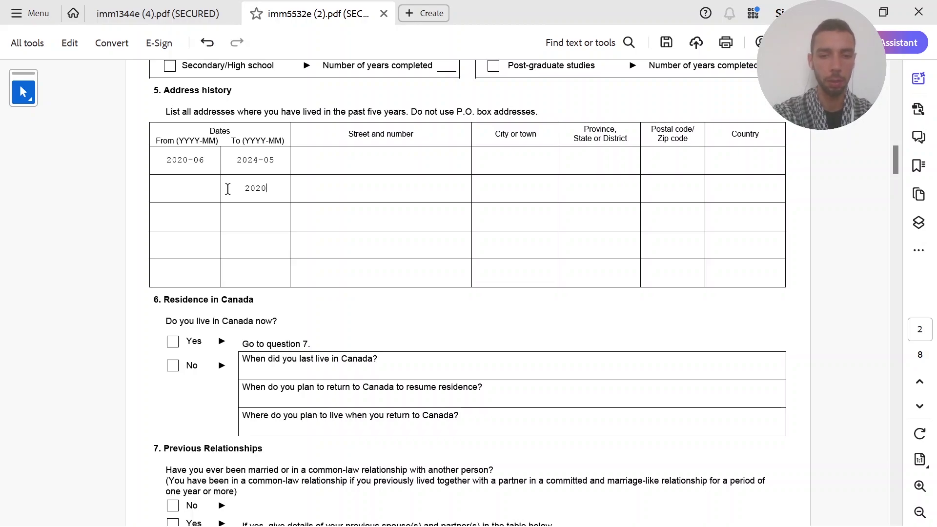
{"action": "type", "text": "06"}
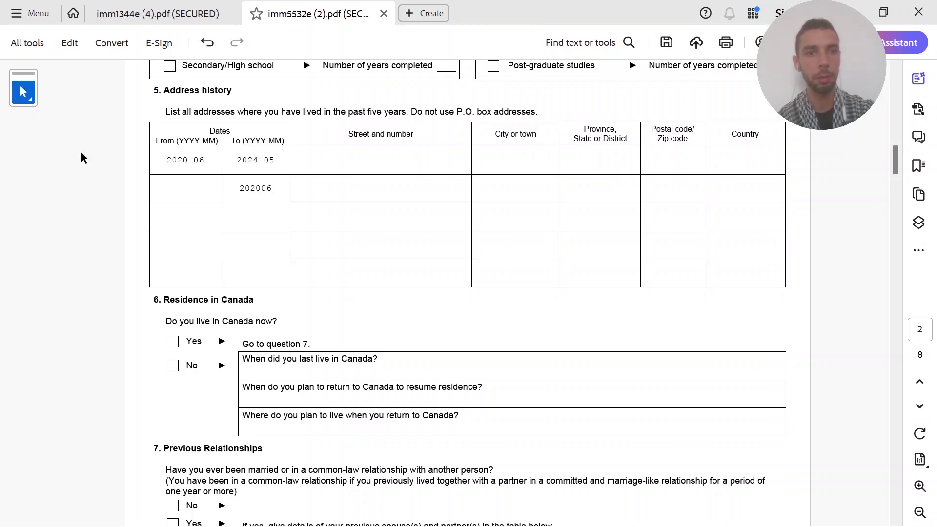
{"action": "left_click", "coordinate": [173, 188]}
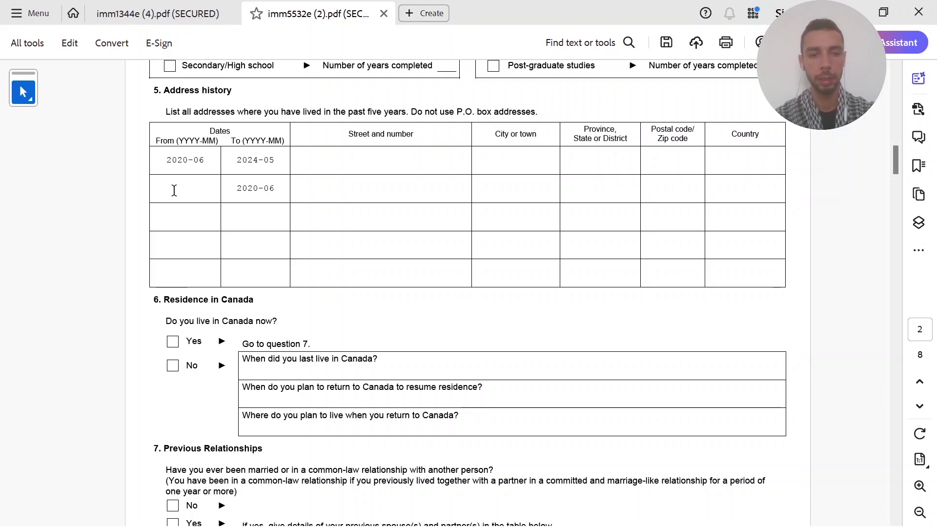
{"action": "type", "text": "2018"}
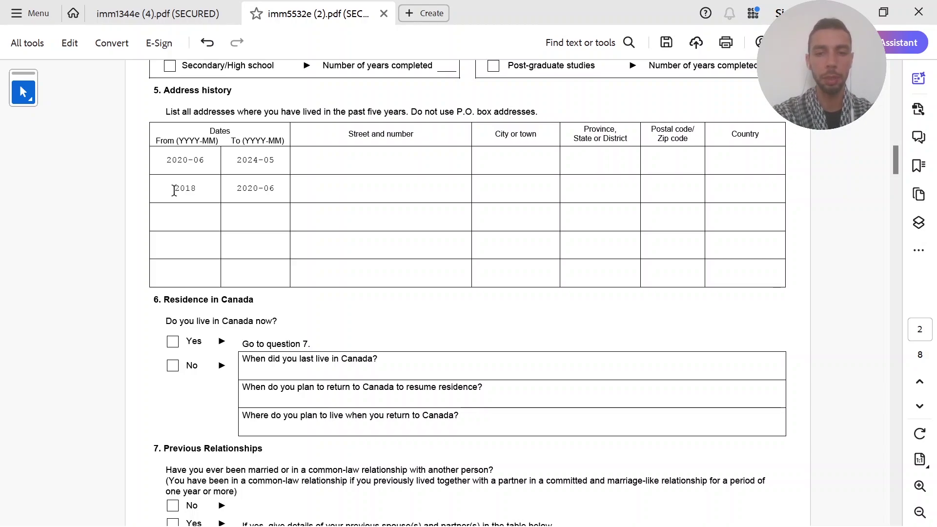
{"action": "type", "text": "07"}
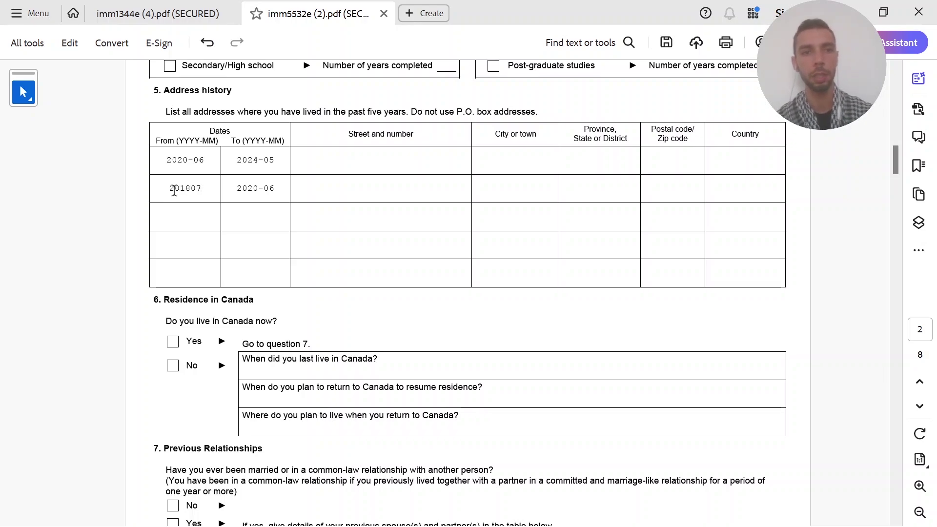
{"action": "left_click", "coordinate": [215, 230]}
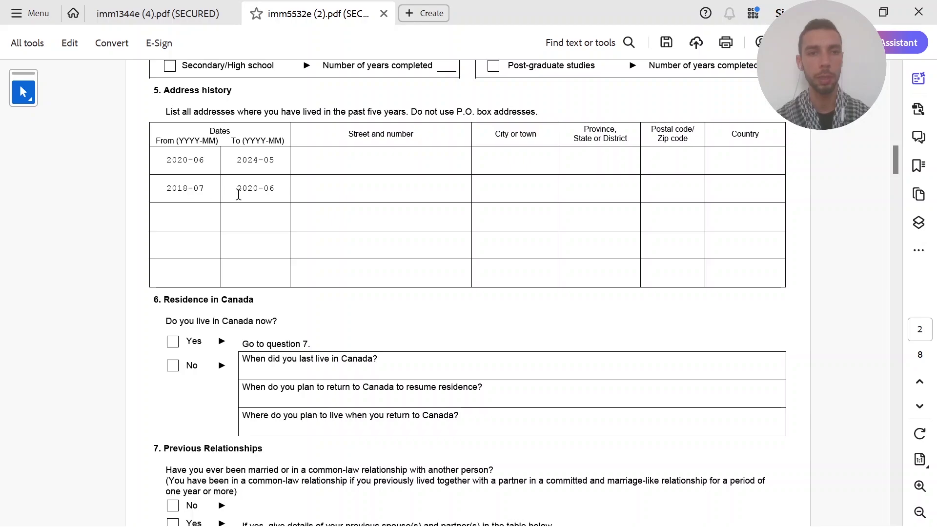
Check that the dates of the two address periods connect without a gap, and review the first row's street and city fields
{"action": "left_click", "coordinate": [178, 186]}
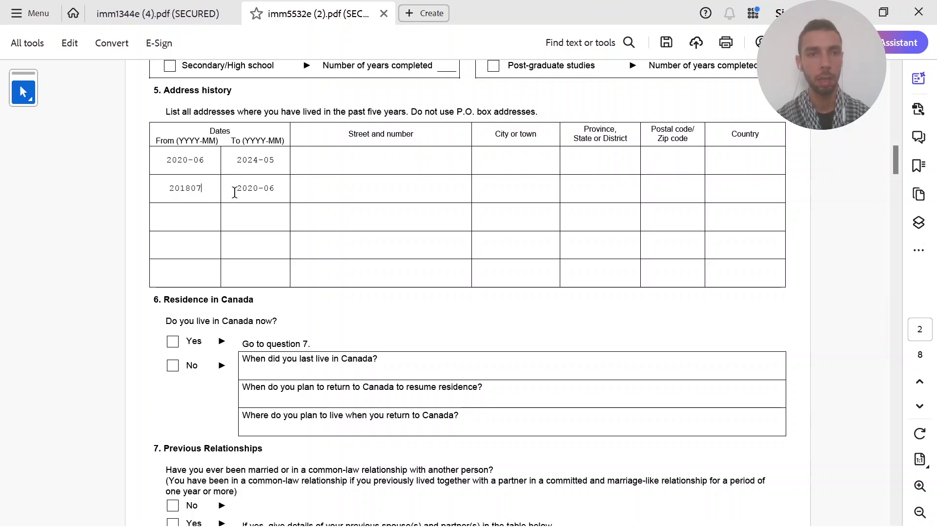
{"action": "key", "text": "Tab"}
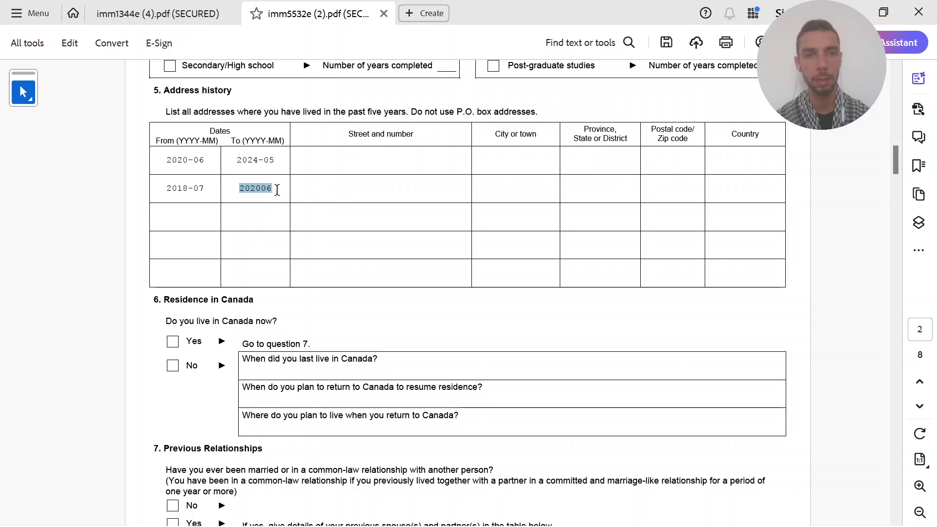
{"action": "left_click", "coordinate": [276, 189]}
{"action": "double_click", "coordinate": [163, 163]}
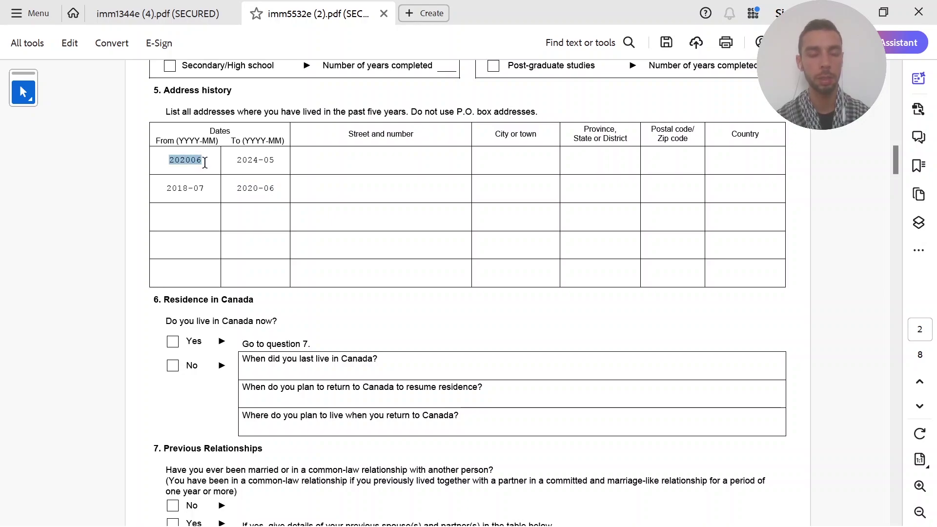
{"action": "left_click", "coordinate": [371, 158]}
{"action": "left_click", "coordinate": [533, 159]}
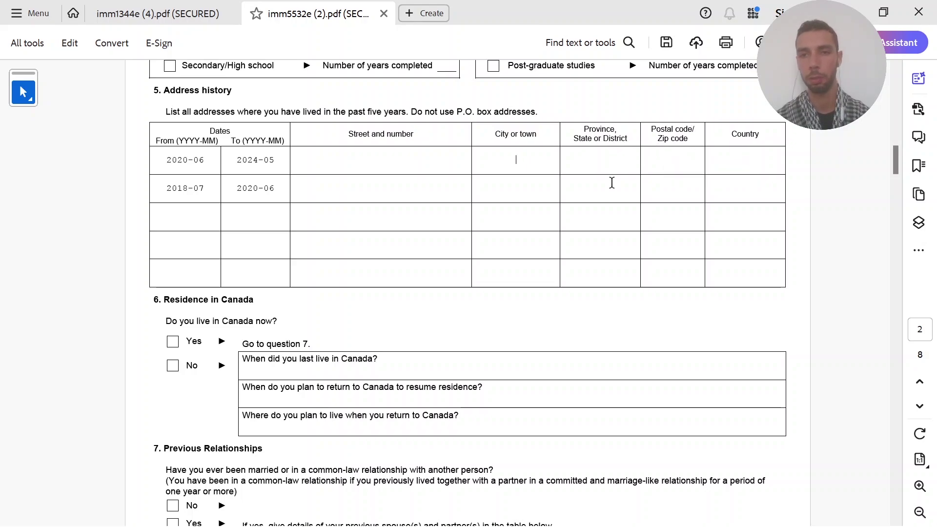
Answer No to living in Canada now in question 6 and enter 2025-06 as the planned return date
{"action": "left_click_drag", "start_coordinate": [895, 157], "coordinate": [896, 172]}
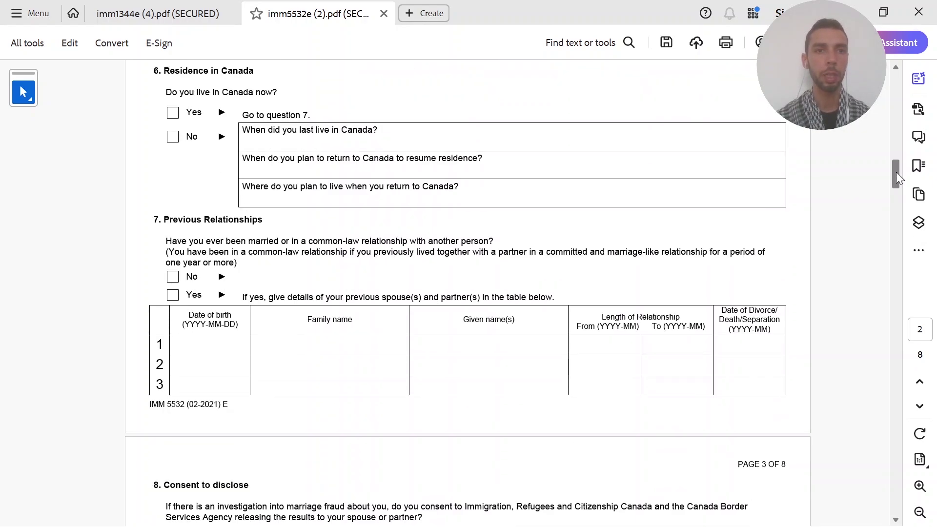
{"action": "left_click", "coordinate": [173, 137]}
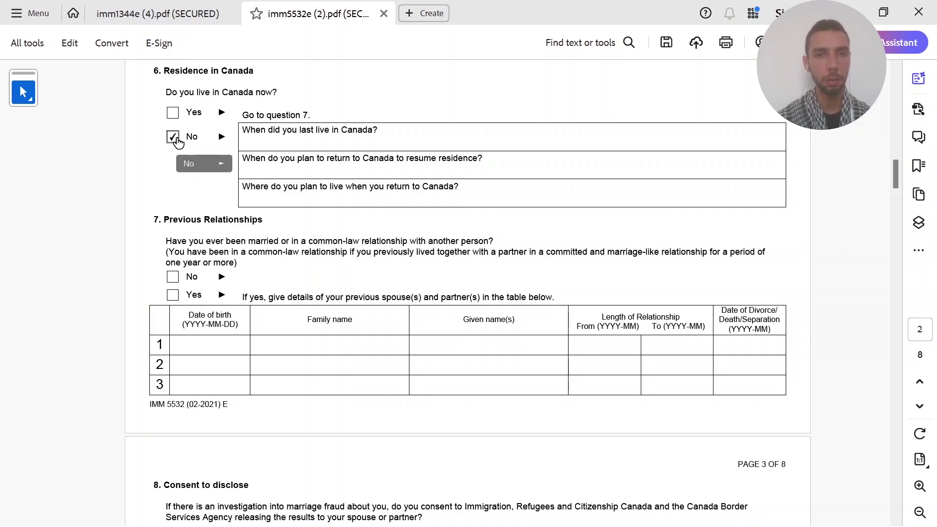
{"action": "left_click", "coordinate": [248, 138]}
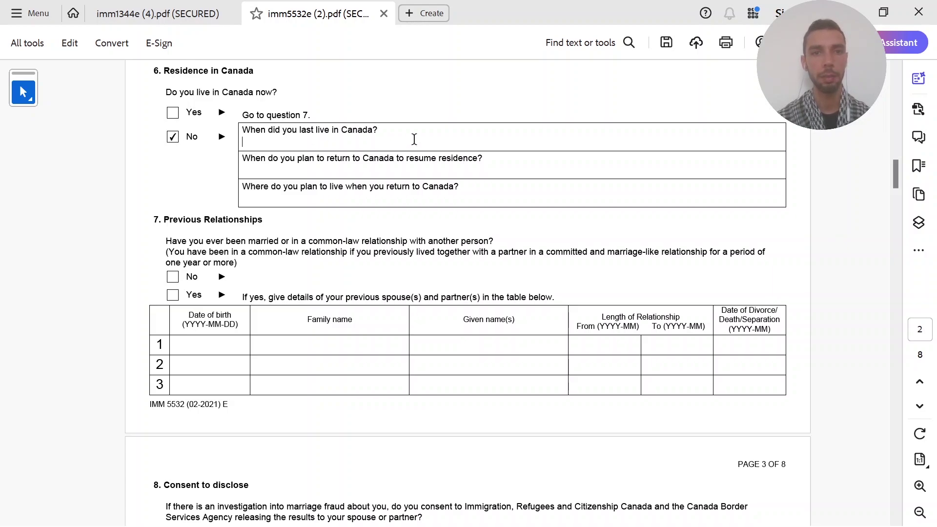
{"action": "left_click", "coordinate": [285, 165]}
{"action": "left_click_drag", "start_coordinate": [378, 159], "coordinate": [246, 162]}
{"action": "left_click", "coordinate": [470, 180]}
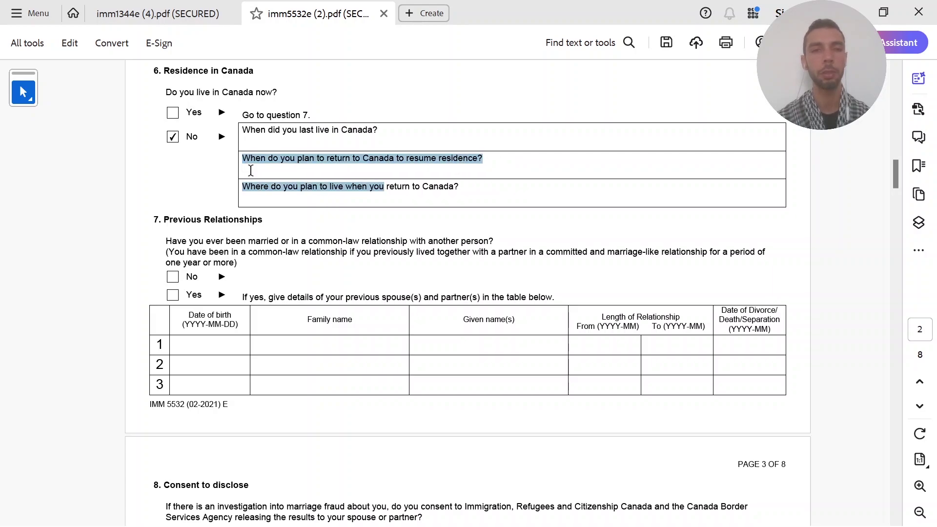
{"action": "left_click", "coordinate": [251, 171]}
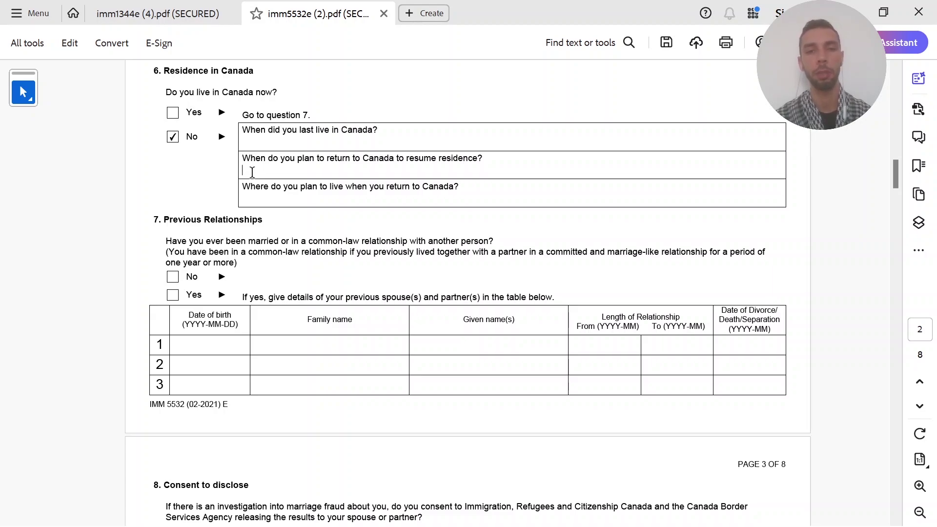
{"action": "type", "text": "2025-06"}
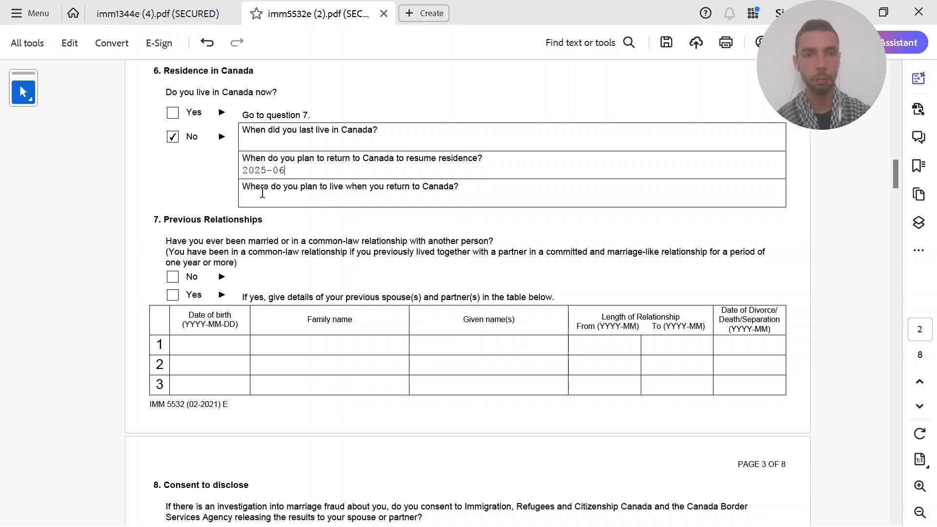
{"action": "left_click", "coordinate": [262, 193]}
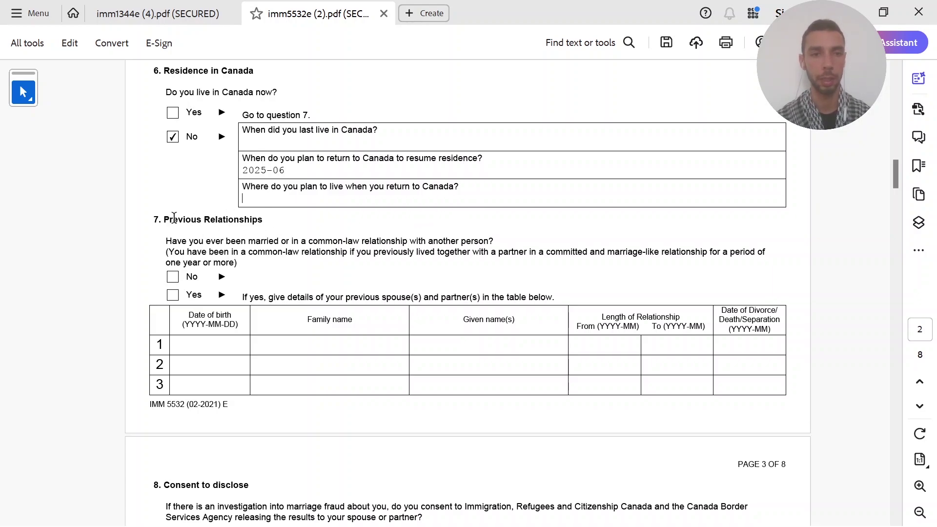
Answer Yes to the sponsor's consent to disclose in question 8, and check the signature and date fields of the sponsor's declaration
{"action": "left_click_drag", "start_coordinate": [309, 232], "coordinate": [167, 213]}
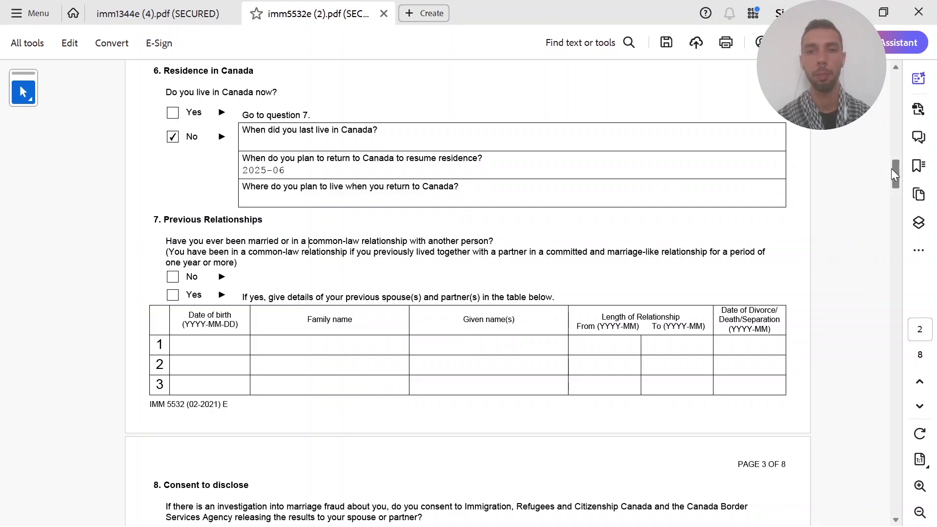
{"action": "left_click_drag", "start_coordinate": [891, 169], "coordinate": [891, 175]}
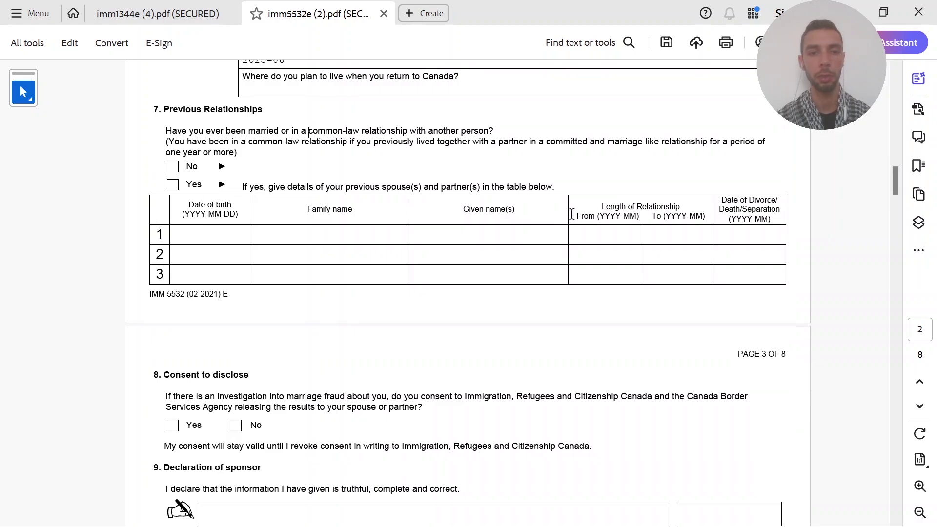
{"action": "scroll", "coordinate": [845, 200], "scroll_direction": "down", "scroll_amount": 3}
{"action": "left_click", "coordinate": [173, 300]}
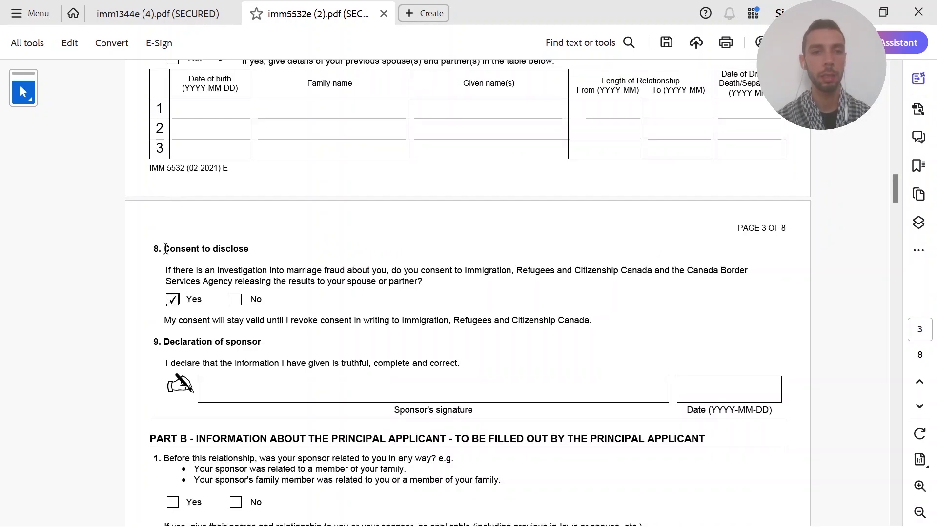
{"action": "left_click", "coordinate": [228, 389]}
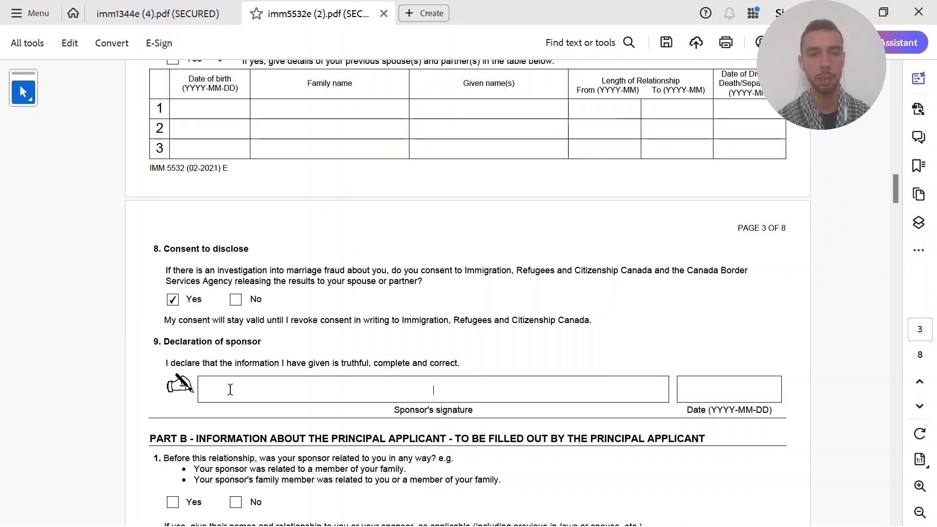
{"action": "left_click", "coordinate": [727, 389]}
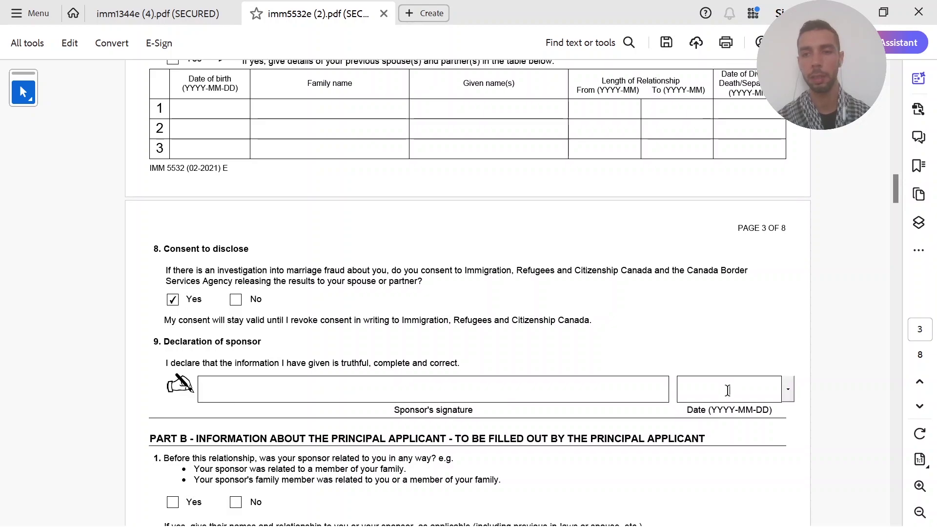
Answer No to Part B question 1 on whether the sponsor was related to the principal applicant before this relationship
{"action": "scroll", "coordinate": [898, 188], "scroll_direction": "down", "scroll_amount": 6}
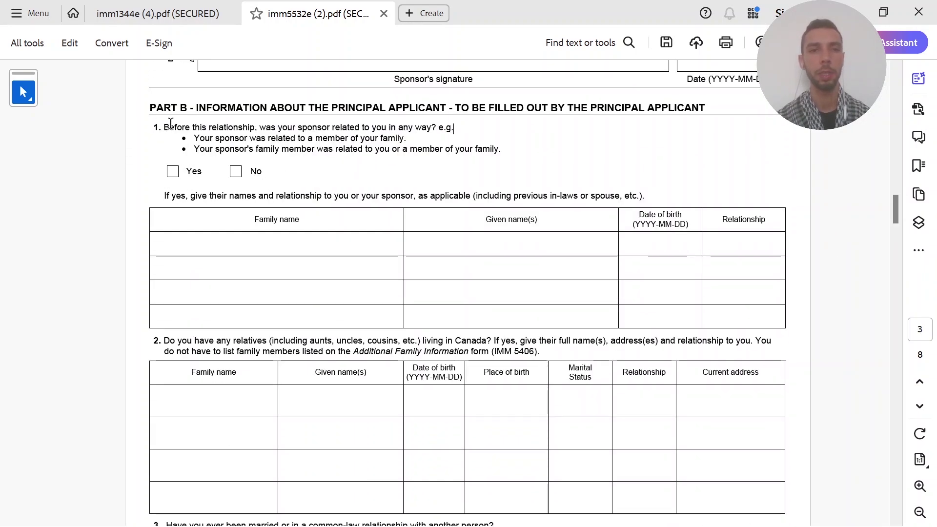
{"action": "left_click_drag", "start_coordinate": [166, 127], "coordinate": [457, 133]}
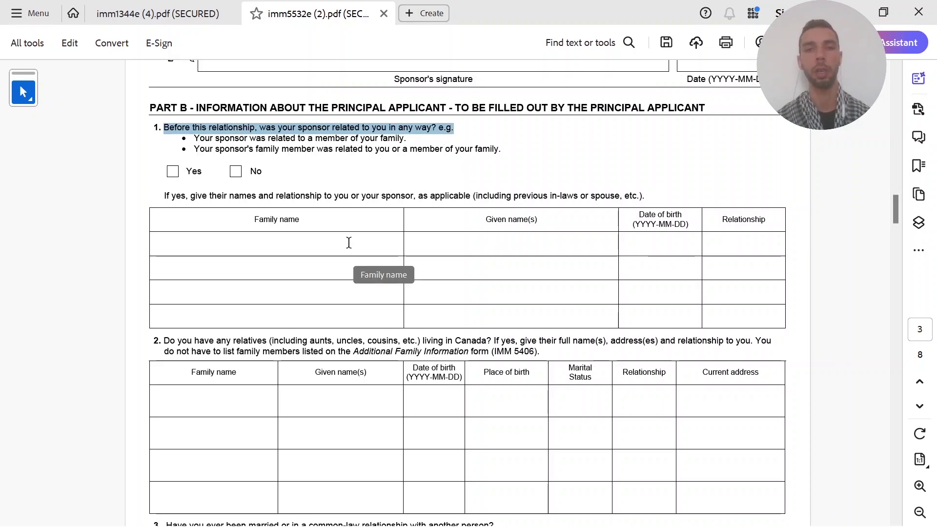
{"action": "left_click", "coordinate": [278, 139]}
{"action": "left_click", "coordinate": [234, 172]}
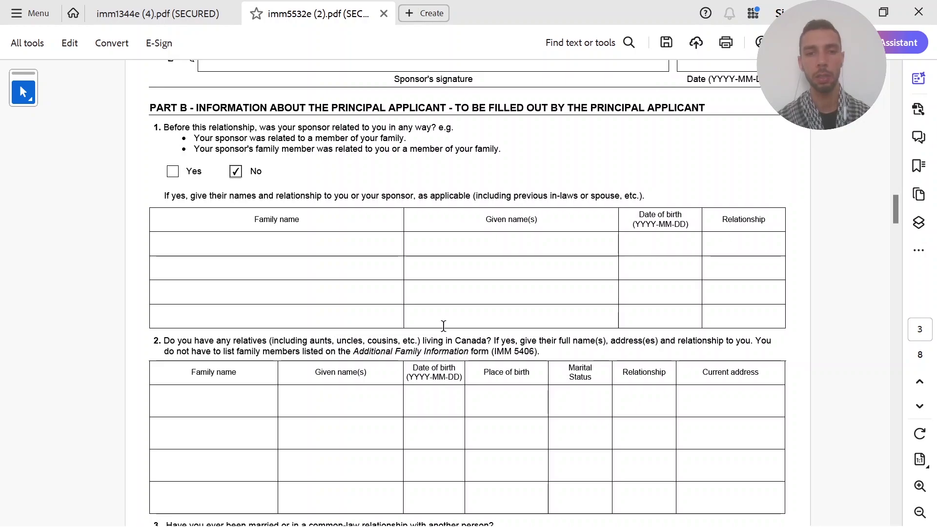
Answer No to Part B question 3 on previous marriages or common-law relationships and Yes to question 4 on consent to disclose
{"action": "left_click_drag", "start_coordinate": [895, 210], "coordinate": [891, 232]}
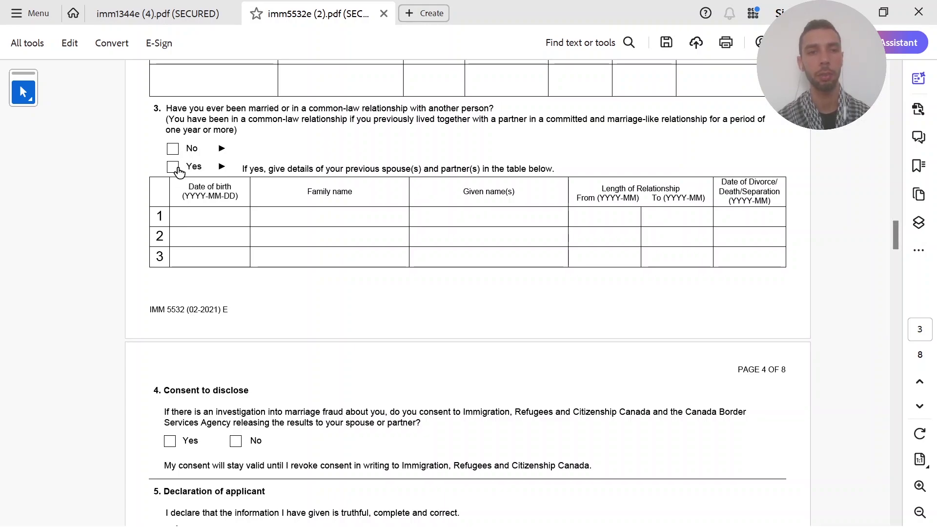
{"action": "left_click", "coordinate": [173, 148]}
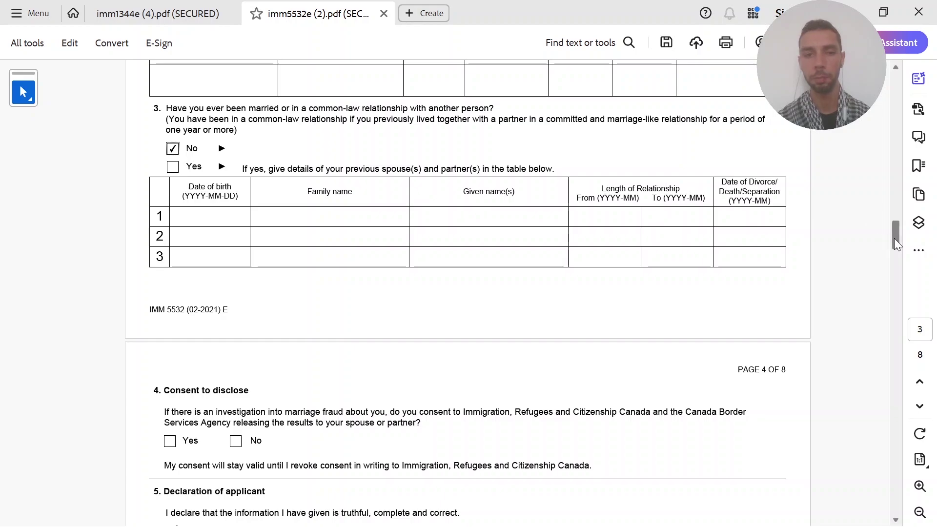
{"action": "left_click_drag", "start_coordinate": [894, 238], "coordinate": [900, 257]}
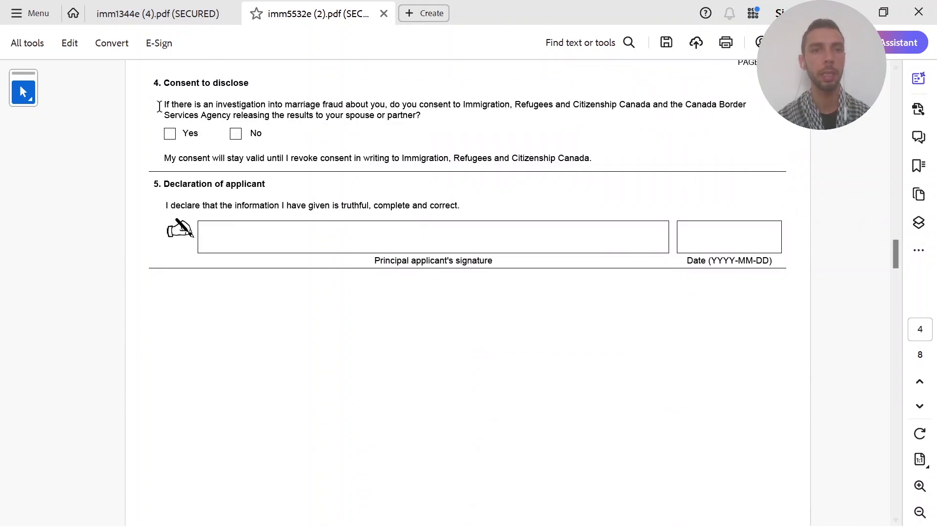
{"action": "left_click", "coordinate": [169, 135]}
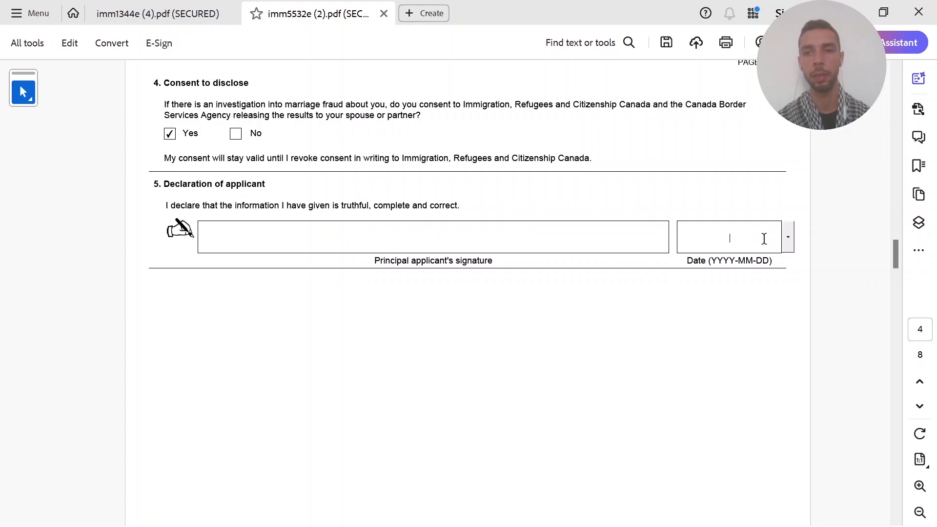
Examine the Part C question 1 fields on the first in-person meeting: date, place, circumstances and who introduced the couple
{"action": "left_click_drag", "start_coordinate": [897, 253], "coordinate": [908, 309]}
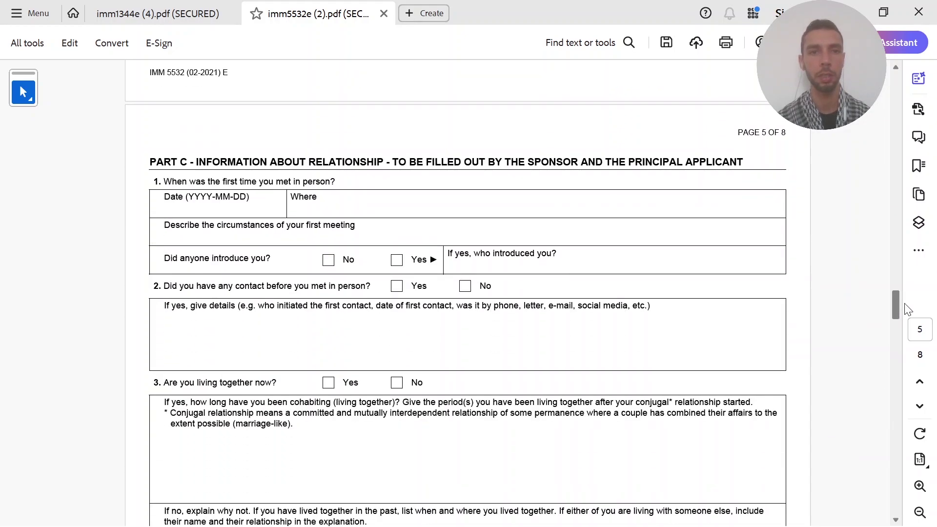
{"action": "scroll", "coordinate": [907, 310], "scroll_direction": "down", "scroll_amount": 1}
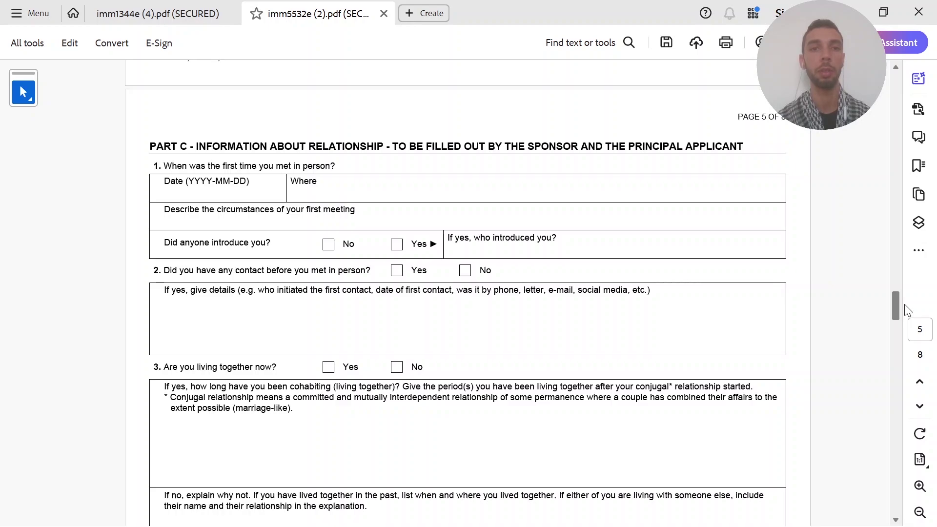
{"action": "left_click_drag", "start_coordinate": [905, 304], "coordinate": [904, 307]}
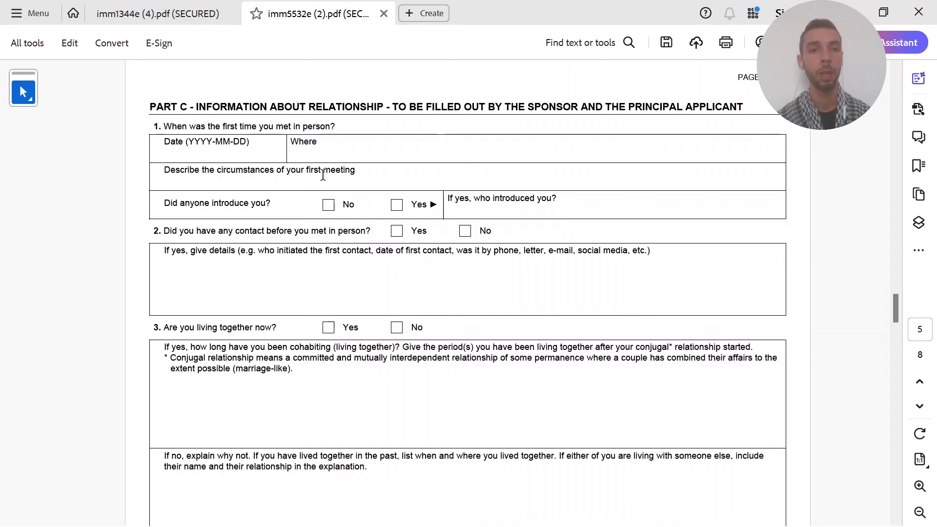
{"action": "left_click_drag", "start_coordinate": [165, 129], "coordinate": [325, 125]}
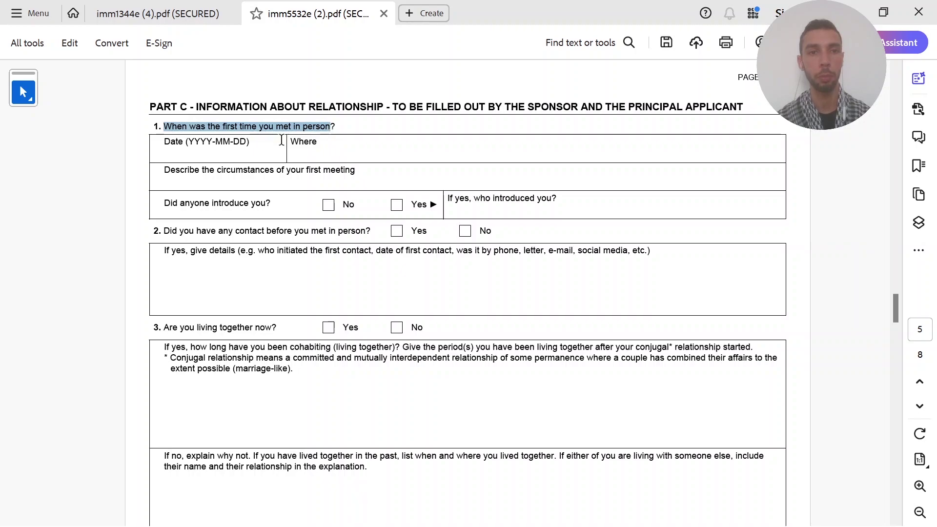
{"action": "left_click", "coordinate": [241, 155]}
{"action": "left_click", "coordinate": [339, 147]}
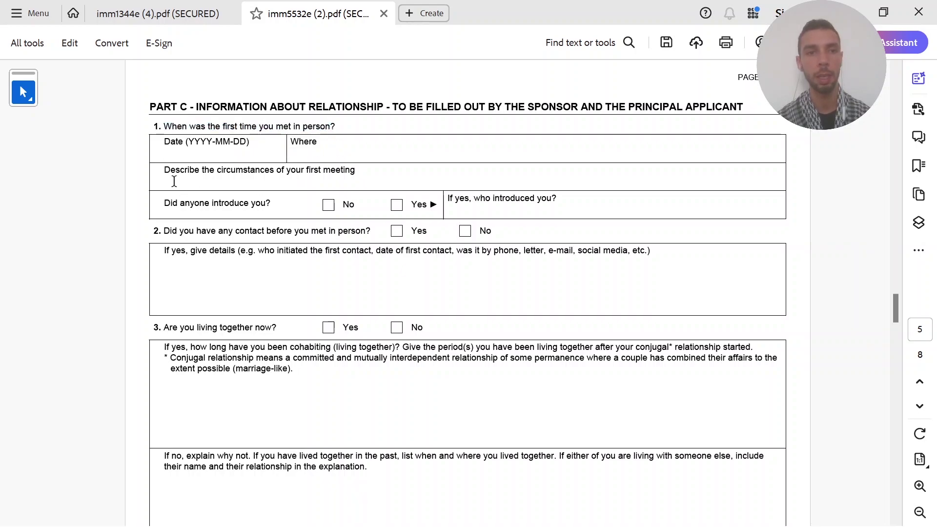
{"action": "left_click_drag", "start_coordinate": [161, 172], "coordinate": [366, 170]}
{"action": "left_click", "coordinate": [352, 180]}
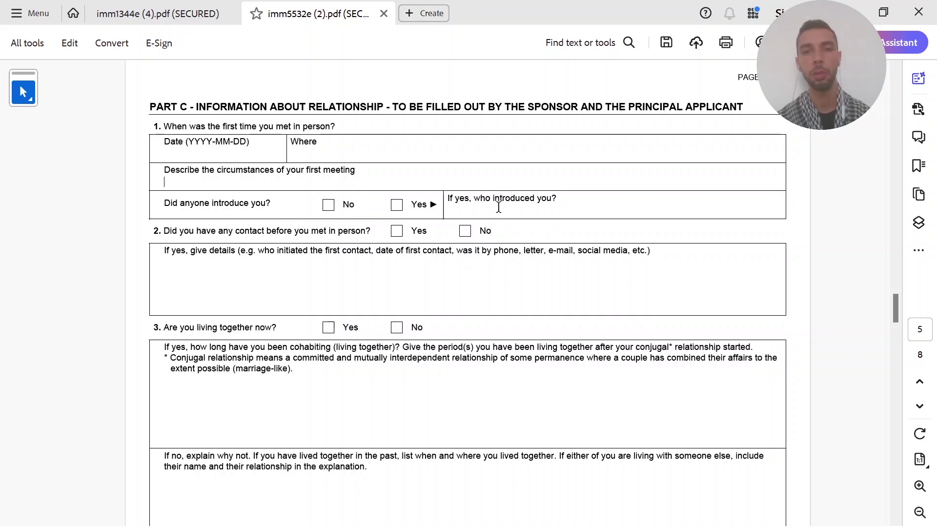
{"action": "left_click", "coordinate": [543, 203]}
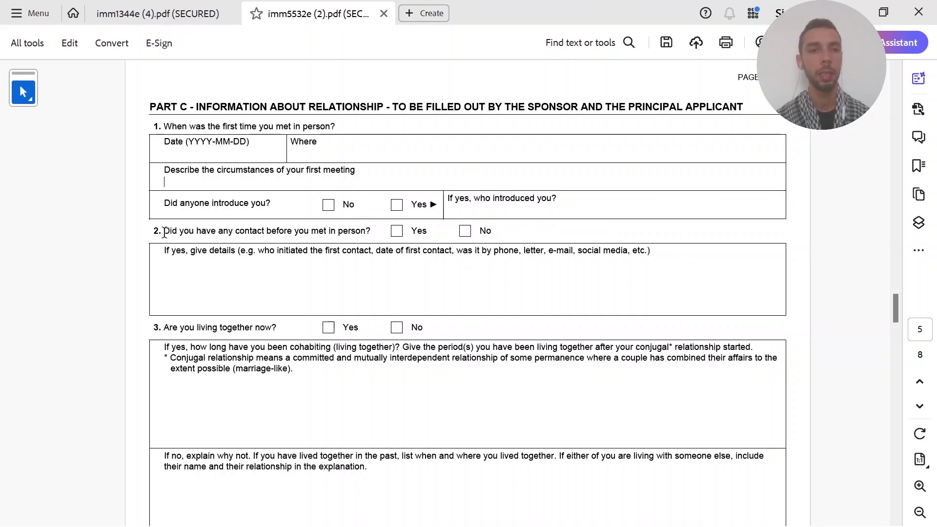
Examine Part C question 2 on contact before meeting in person and question 3 on living together, including their explanation boxes
{"action": "left_click_drag", "start_coordinate": [163, 231], "coordinate": [374, 227]}
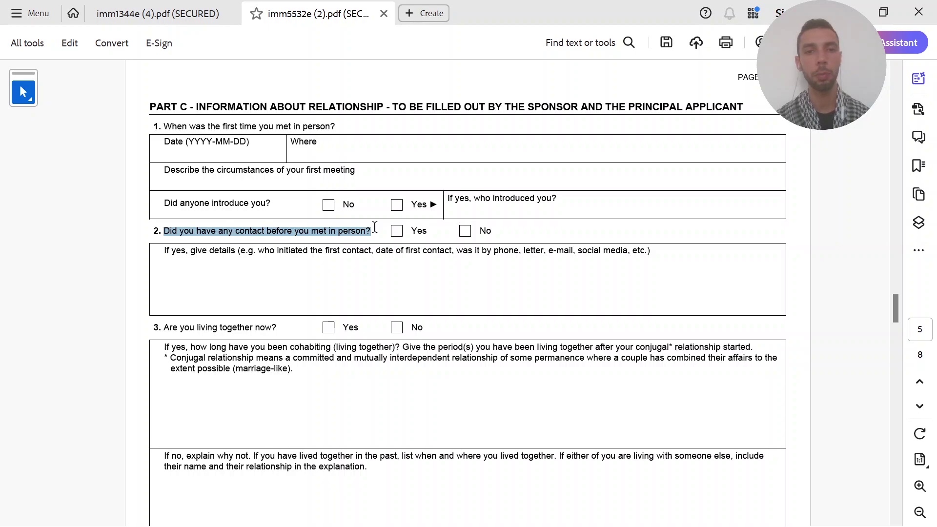
{"action": "left_click_drag", "start_coordinate": [895, 304], "coordinate": [894, 312]}
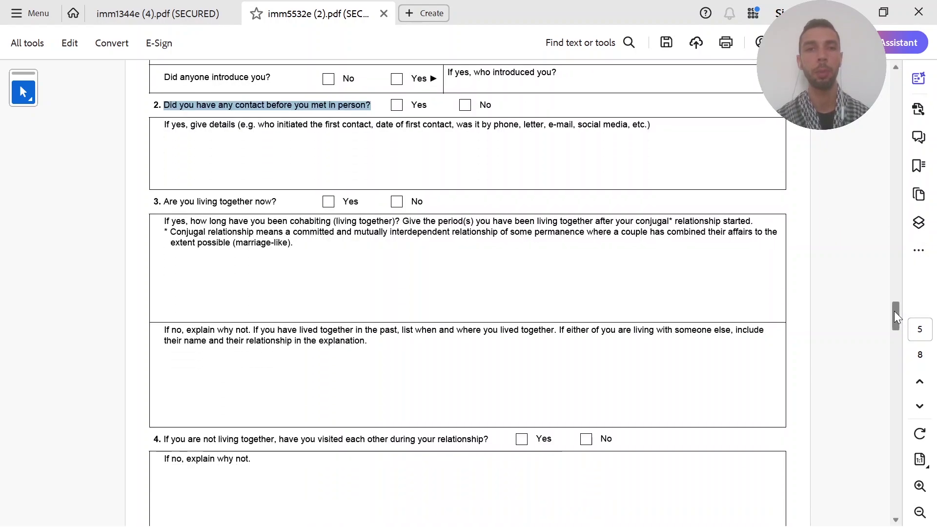
{"action": "left_click", "coordinate": [405, 136]}
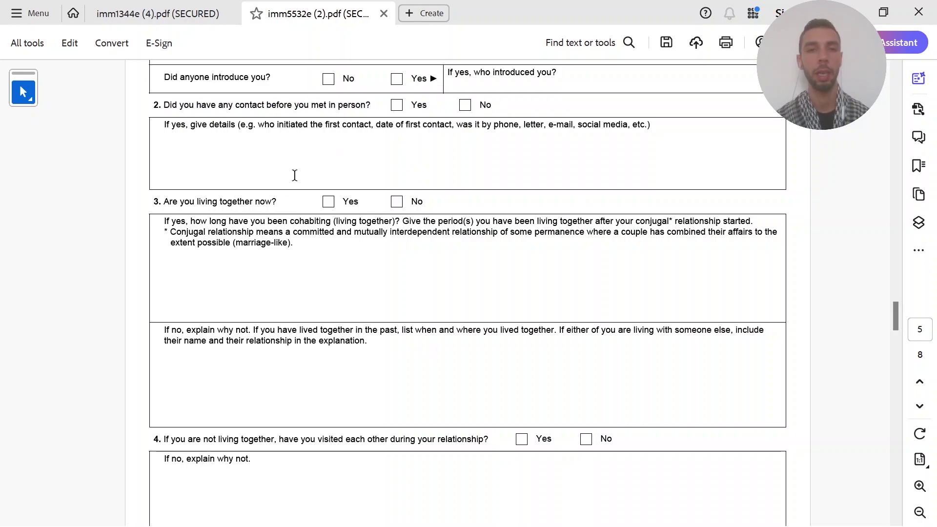
{"action": "scroll", "coordinate": [153, 224], "scroll_direction": "down", "scroll_amount": 2}
{"action": "left_click_drag", "start_coordinate": [164, 147], "coordinate": [282, 147]}
{"action": "left_click", "coordinate": [240, 198]}
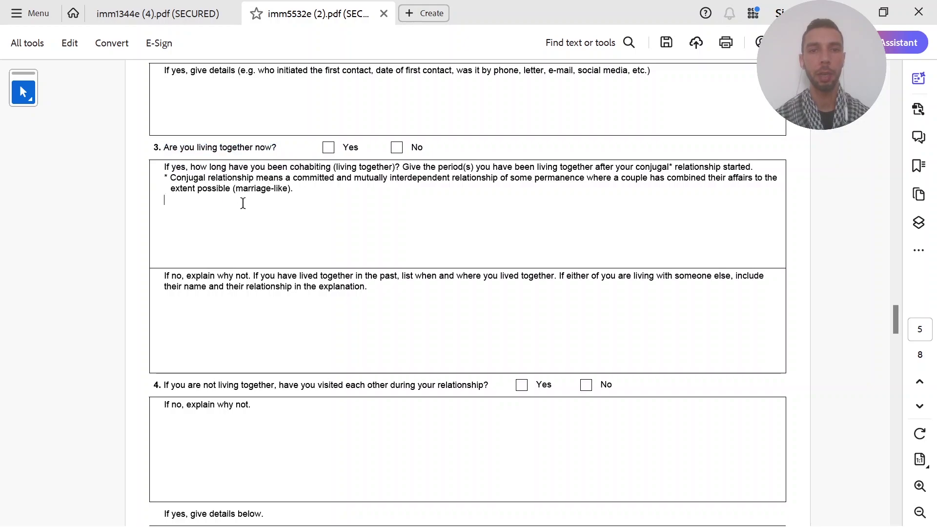
{"action": "left_click_drag", "start_coordinate": [191, 167], "coordinate": [754, 168]}
{"action": "left_click", "coordinate": [230, 188]}
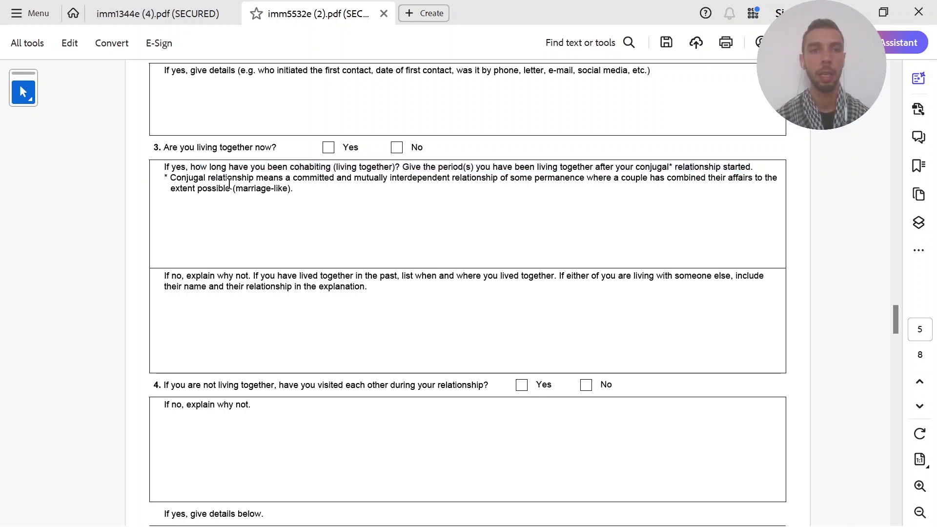
{"action": "left_click", "coordinate": [316, 212]}
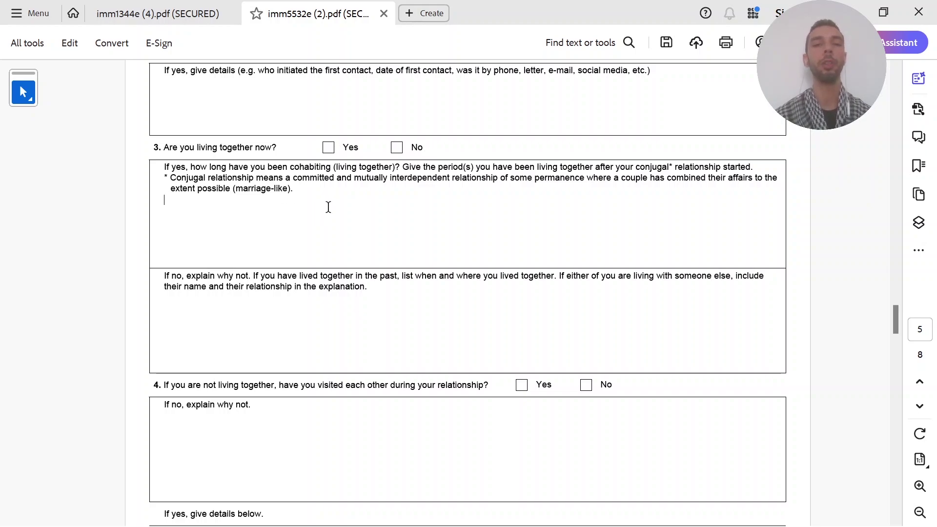
{"action": "left_click", "coordinate": [346, 299]}
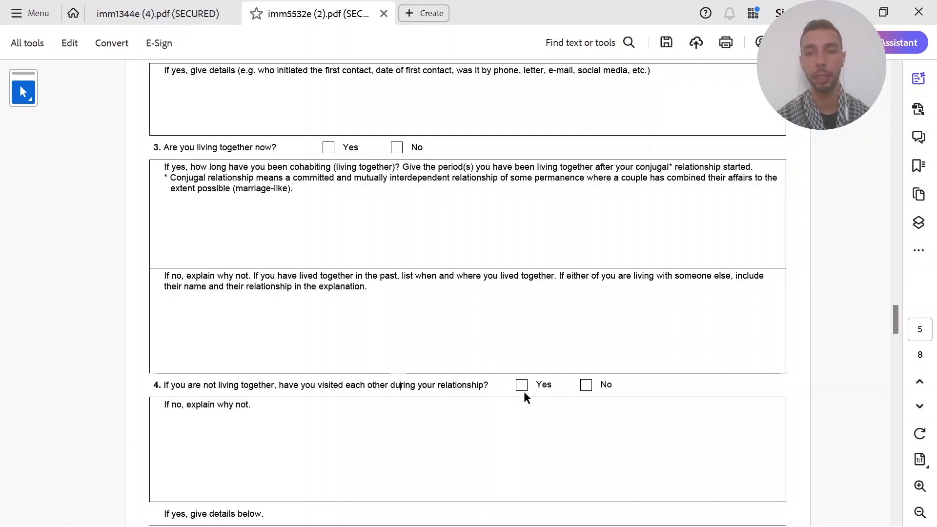
Read Part C questions 4 to 7 on visits, languages, communication and whether friends and family know about the relationship
{"action": "left_click_drag", "start_coordinate": [898, 321], "coordinate": [894, 332]}
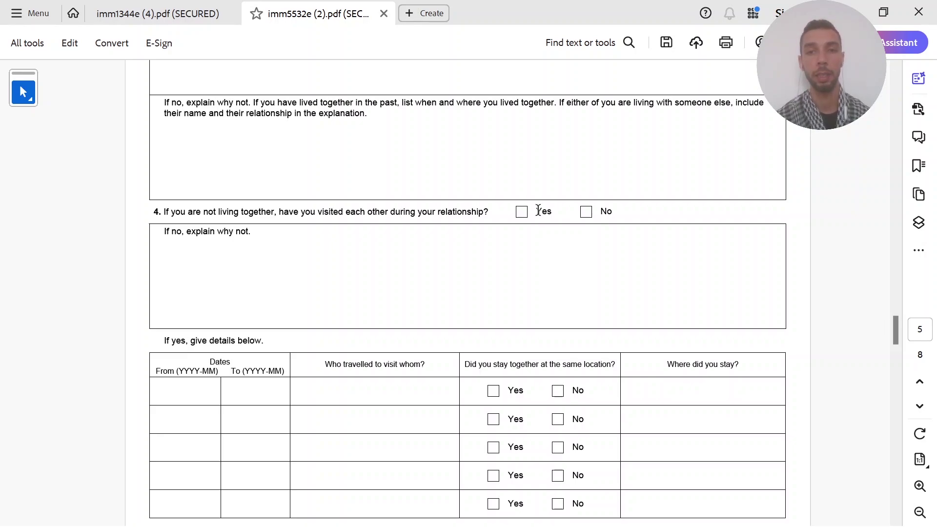
{"action": "scroll", "coordinate": [890, 332], "scroll_direction": "down", "scroll_amount": 3}
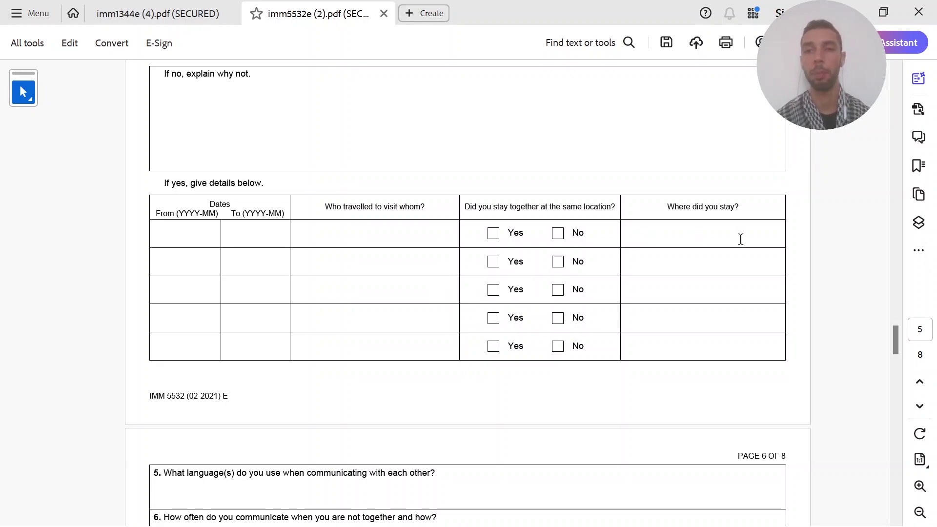
{"action": "left_click_drag", "start_coordinate": [894, 340], "coordinate": [895, 358]}
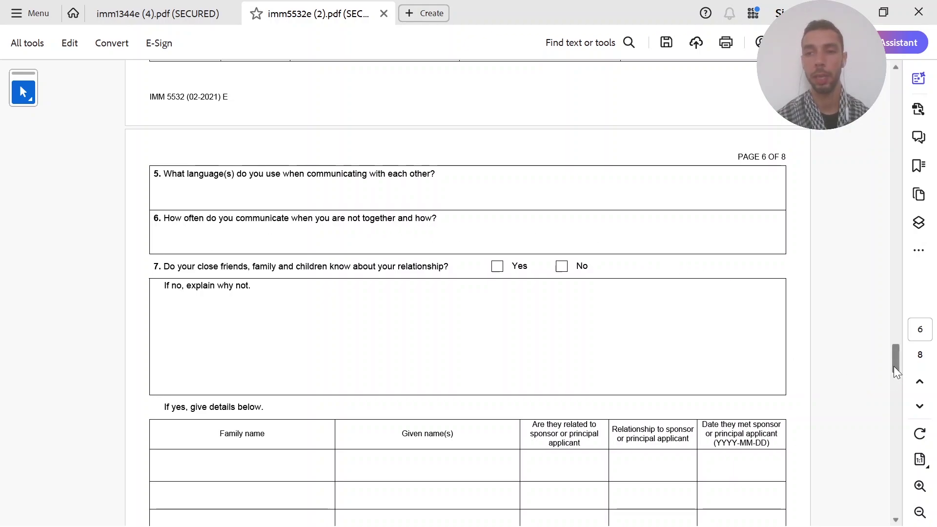
{"action": "scroll", "coordinate": [894, 367], "scroll_direction": "down", "scroll_amount": 2}
{"action": "scroll", "coordinate": [894, 369], "scroll_direction": "down", "scroll_amount": 2}
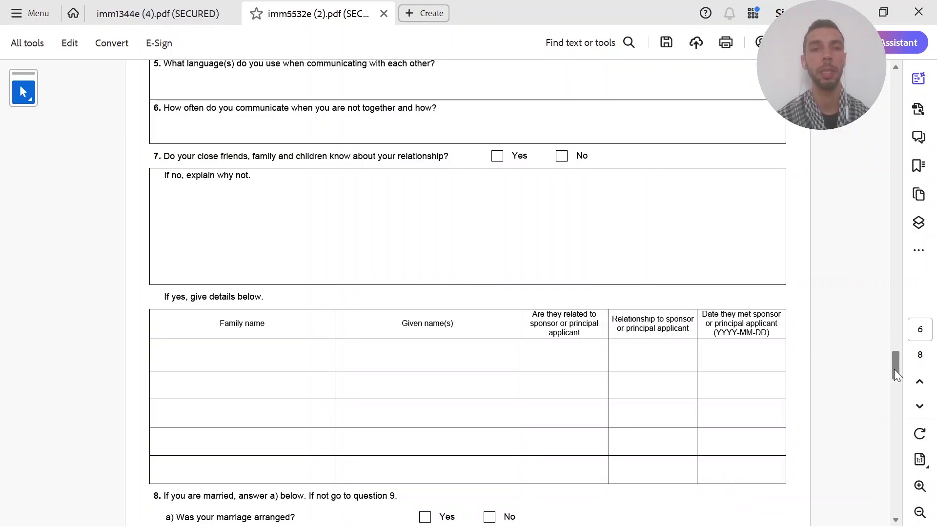
{"action": "scroll", "coordinate": [894, 370], "scroll_direction": "down", "scroll_amount": 3}
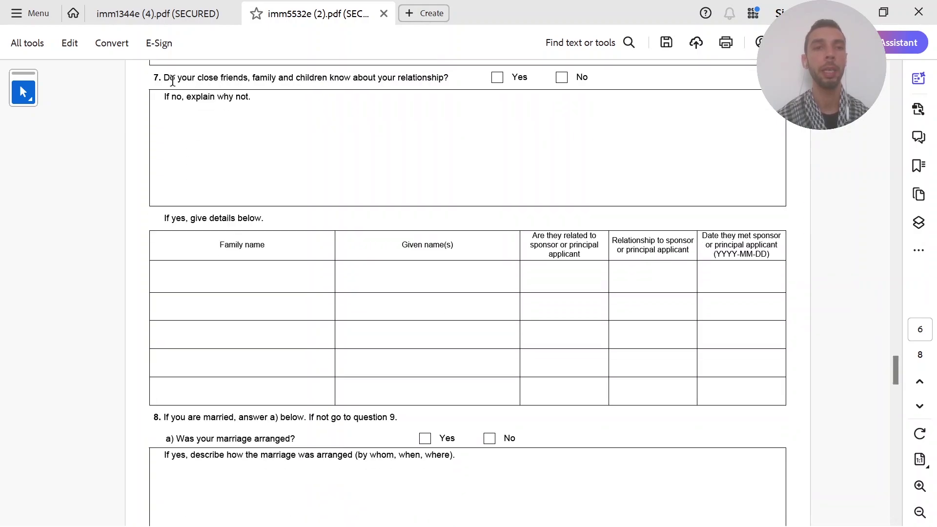
{"action": "left_click_drag", "start_coordinate": [164, 81], "coordinate": [447, 78]}
{"action": "left_click", "coordinate": [450, 78]}
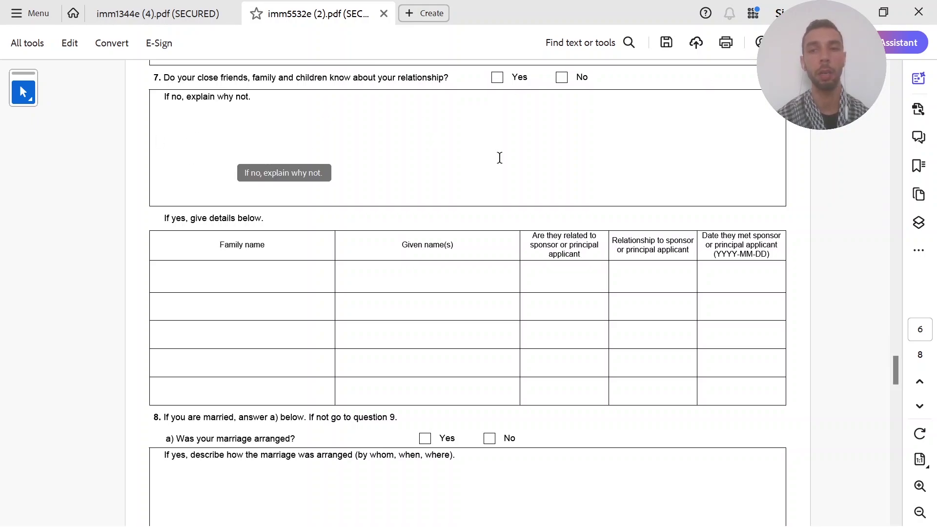
Answer No to Part C question 8a on whether the marriage was arranged
{"action": "left_click_drag", "start_coordinate": [895, 362], "coordinate": [895, 368]}
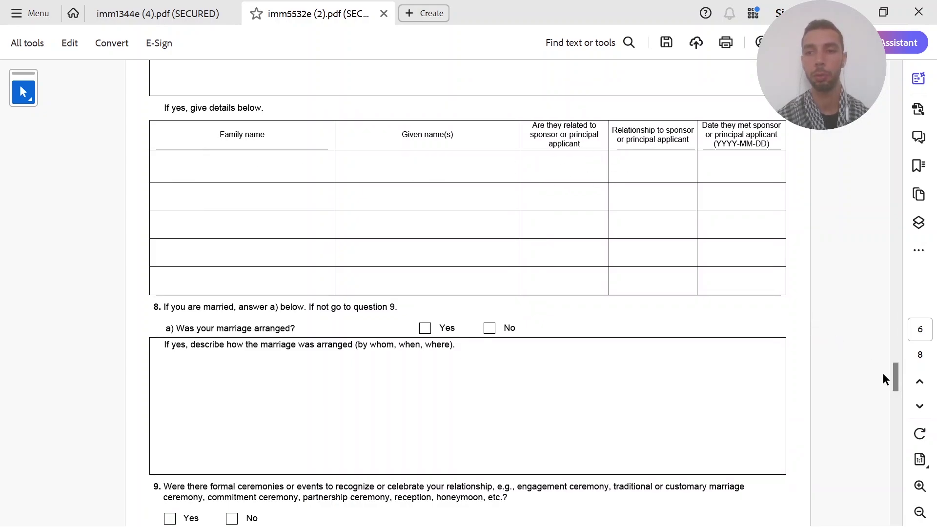
{"action": "left_click_drag", "start_coordinate": [896, 375], "coordinate": [899, 389]}
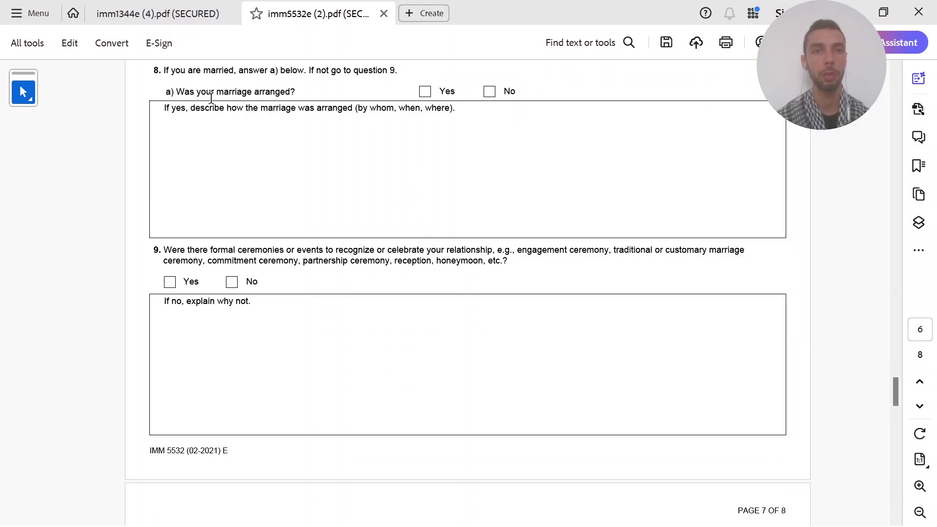
{"action": "left_click", "coordinate": [489, 91]}
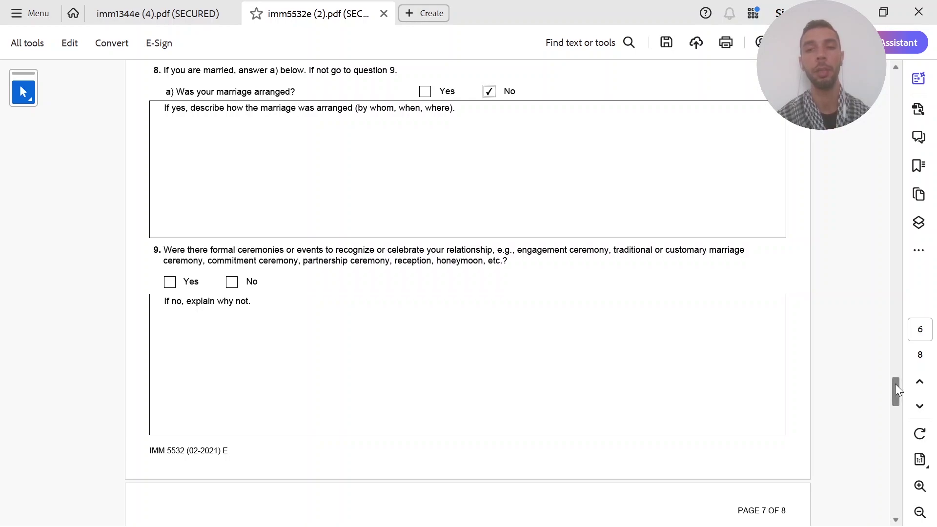
Answer Yes to Part C question 9 on formal ceremonies or events celebrating the relationship, and check its explanation box
{"action": "left_click_drag", "start_coordinate": [896, 385], "coordinate": [892, 392]}
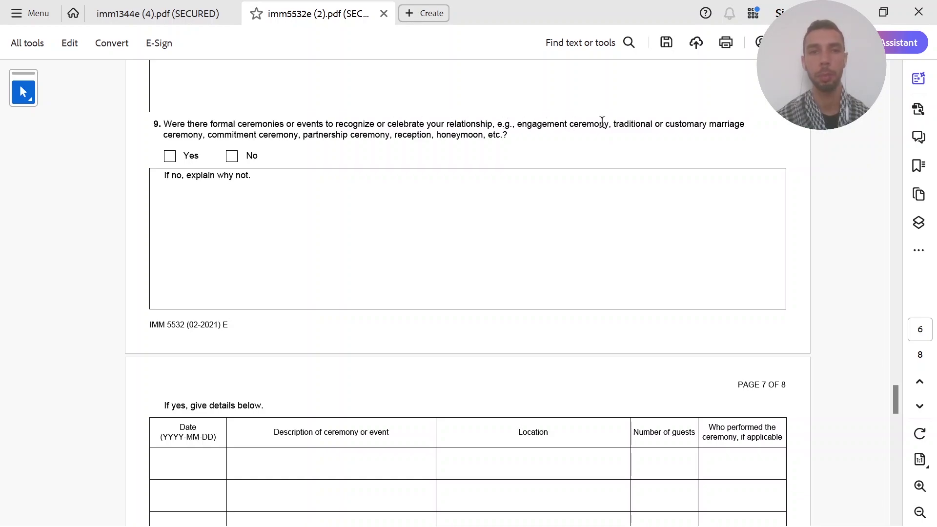
{"action": "left_click", "coordinate": [171, 156]}
{"action": "left_click", "coordinate": [218, 213]}
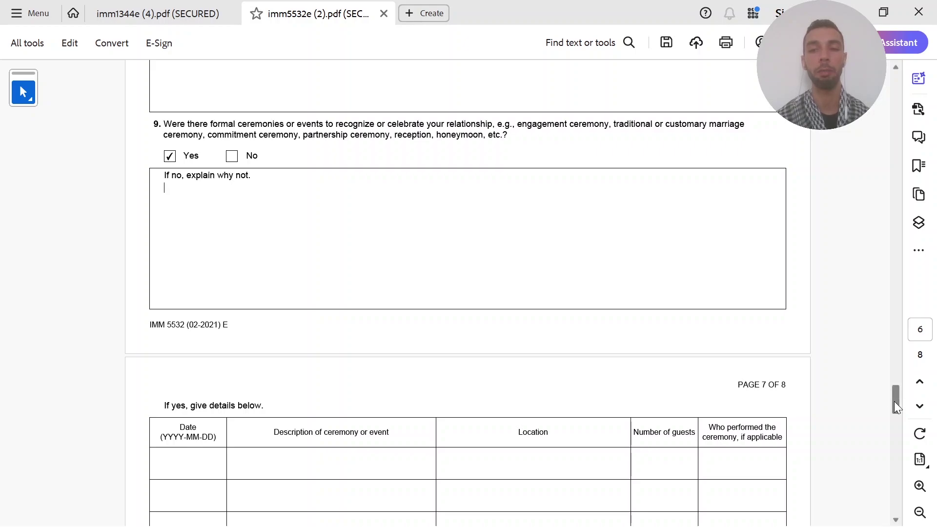
Examine the ceremony details table under question 9, the family attendance questions and the explanation box for those who did not participate
{"action": "left_click_drag", "start_coordinate": [894, 401], "coordinate": [896, 419]}
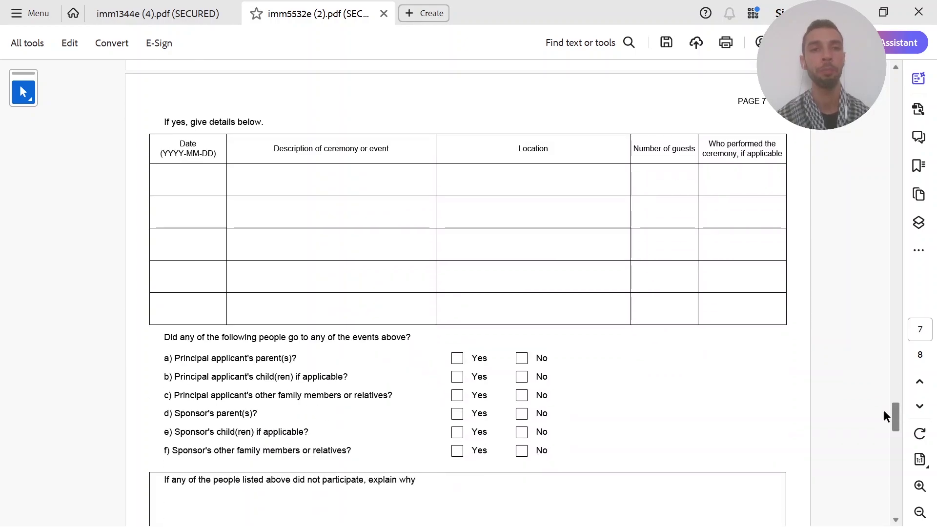
{"action": "left_click", "coordinate": [197, 180]}
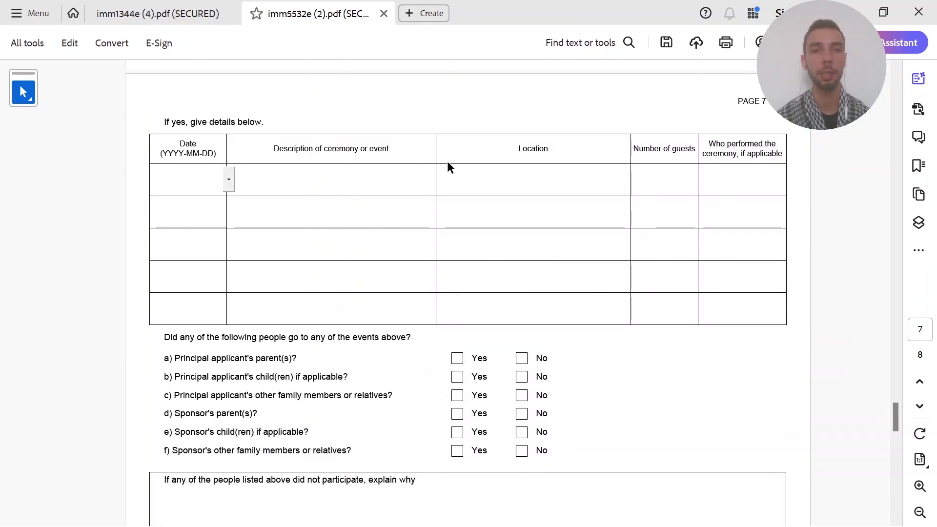
{"action": "left_click", "coordinate": [561, 178]}
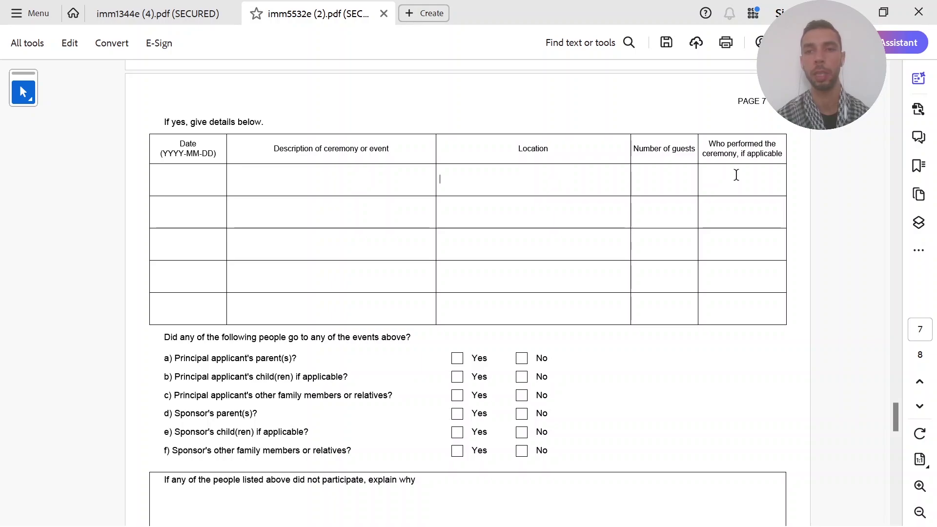
{"action": "left_click", "coordinate": [749, 172]}
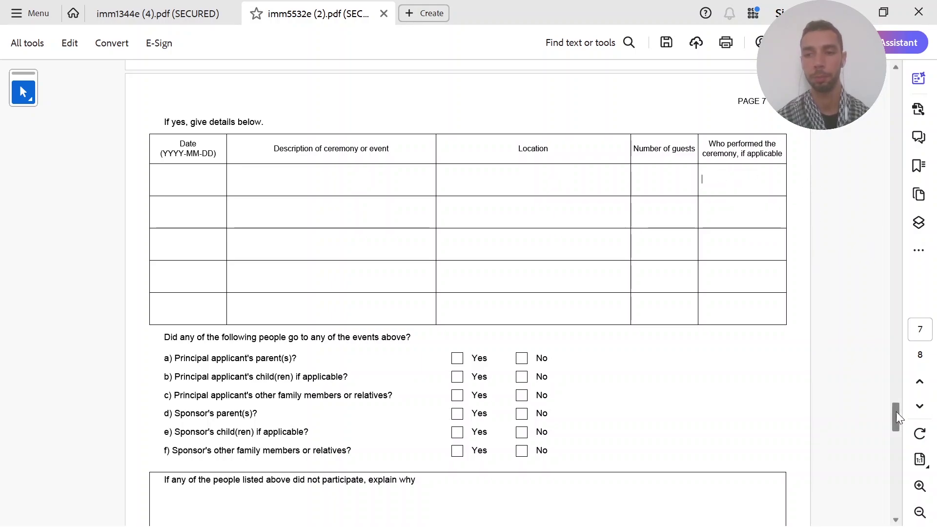
{"action": "left_click_drag", "start_coordinate": [896, 412], "coordinate": [895, 425]}
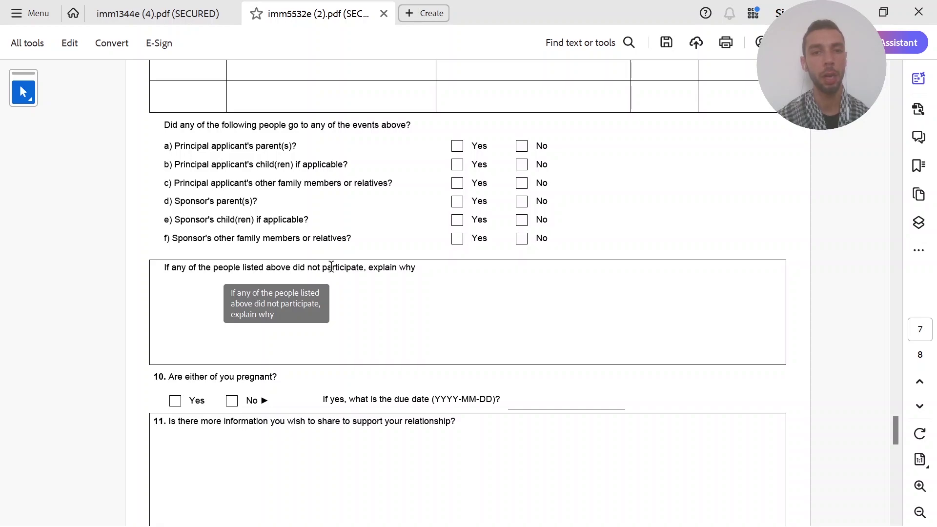
{"action": "left_click_drag", "start_coordinate": [321, 268], "coordinate": [410, 273]}
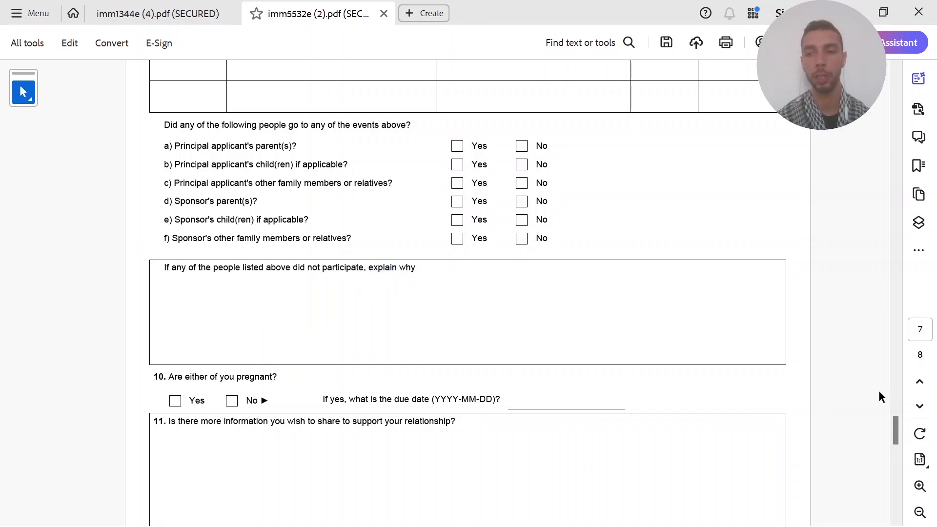
Read Part C questions 10 and 11 and check the sponsor, applicant and interpreter declarations on the last page
{"action": "left_click_drag", "start_coordinate": [898, 426], "coordinate": [897, 442]}
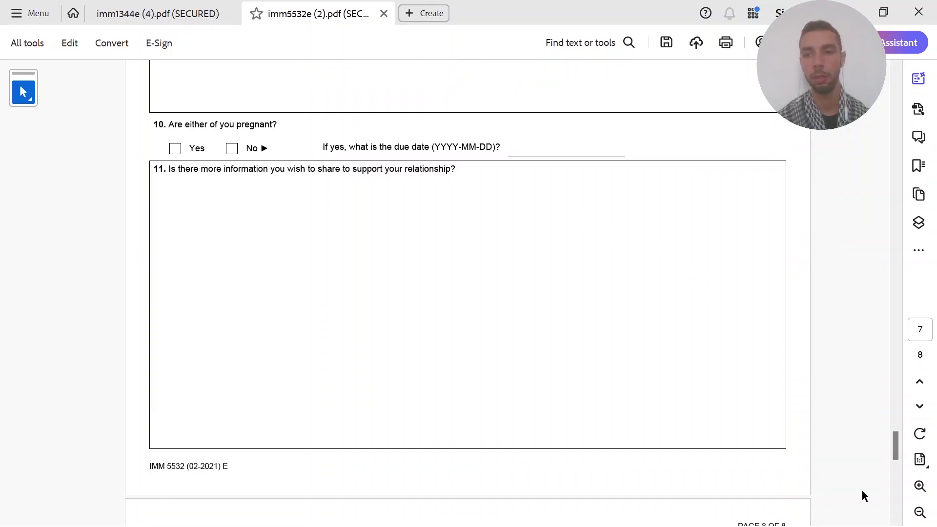
{"action": "left_click_drag", "start_coordinate": [893, 449], "coordinate": [901, 476]}
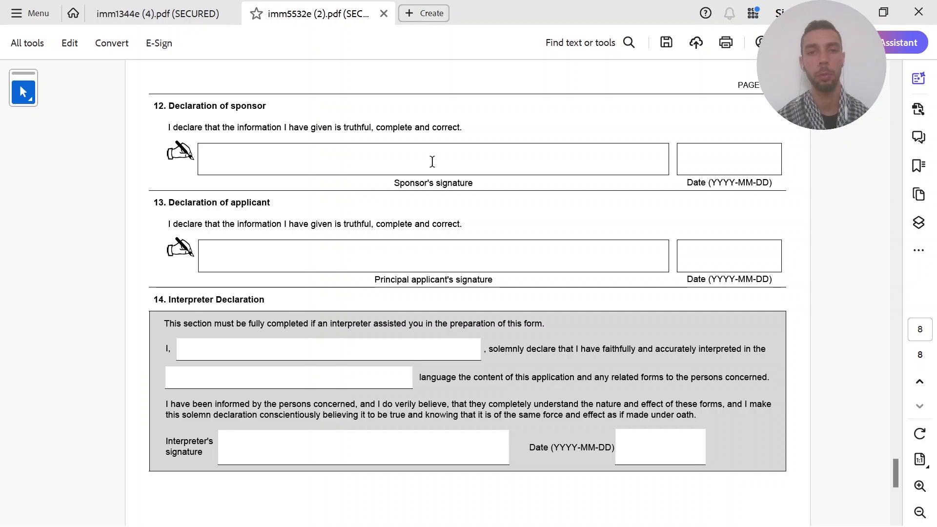
{"action": "left_click", "coordinate": [417, 252]}
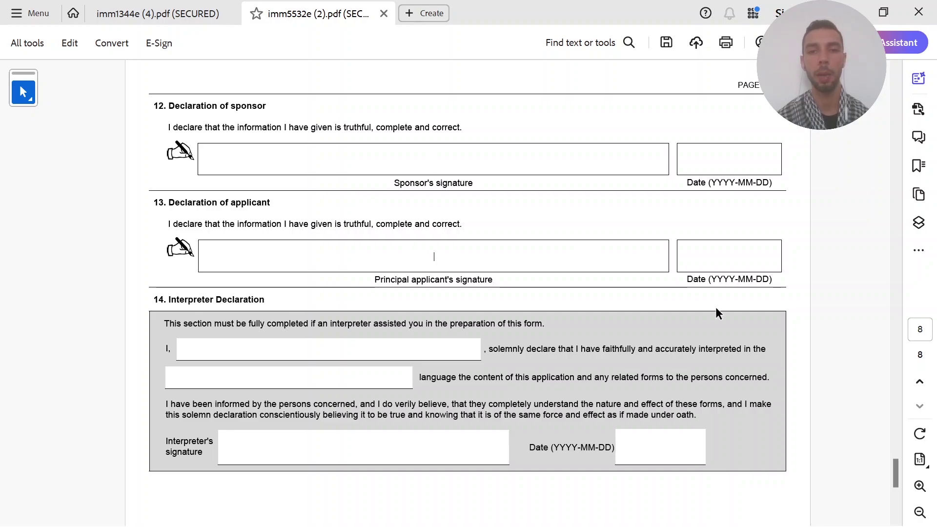
{"action": "left_click_drag", "start_coordinate": [899, 474], "coordinate": [900, 477]}
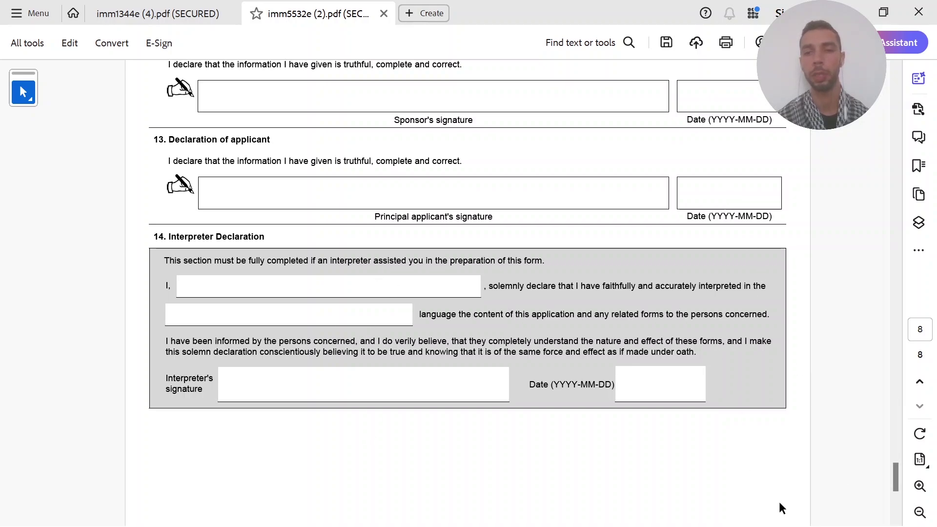
Switch to the permanent residence application portal in Chrome and open the IMM 5533 document checklist from the PDF forms table
{"action": "left_click_drag", "start_coordinate": [898, 470], "coordinate": [897, 511]}
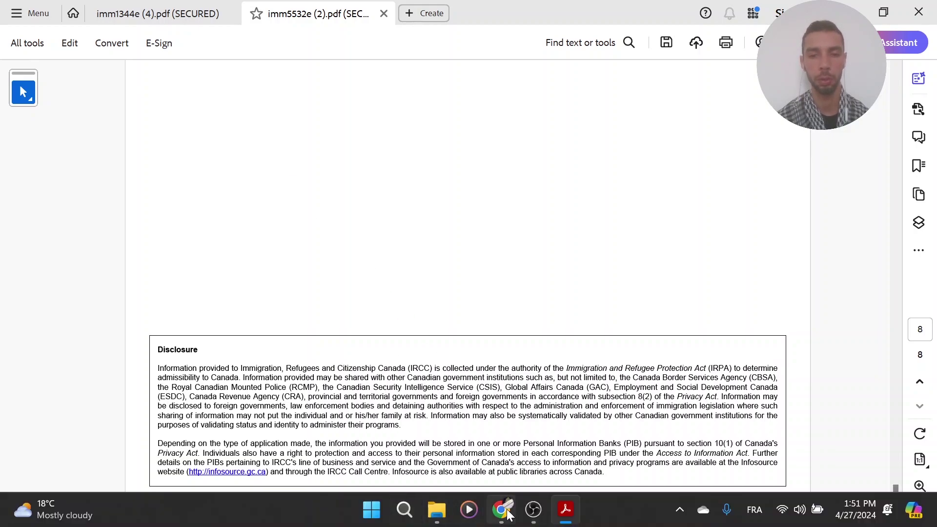
{"action": "left_click", "coordinate": [501, 509]}
{"action": "left_click", "coordinate": [154, 19]}
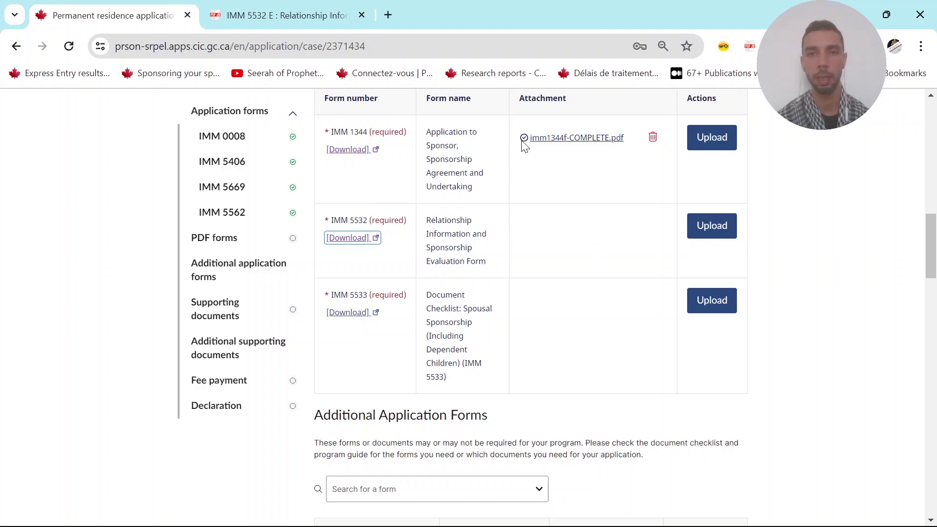
{"action": "left_click", "coordinate": [576, 252]}
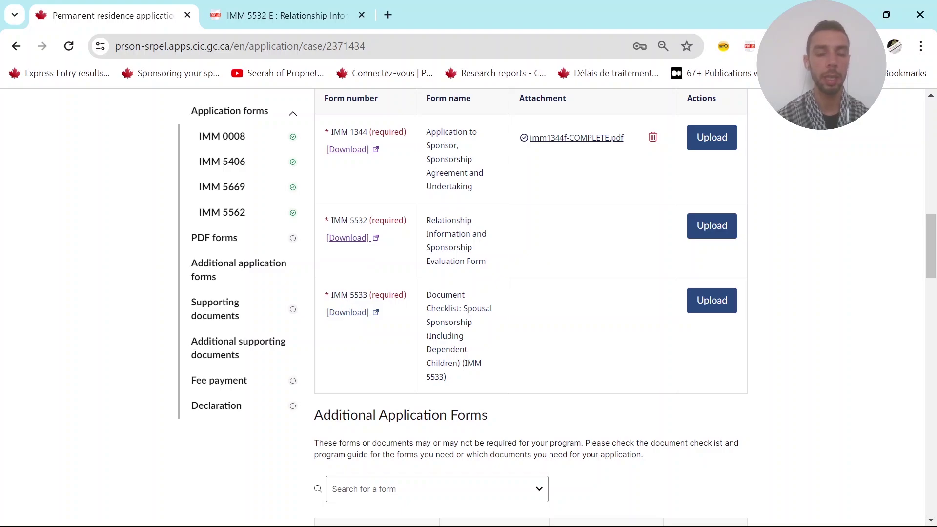
{"action": "left_click", "coordinate": [356, 311]}
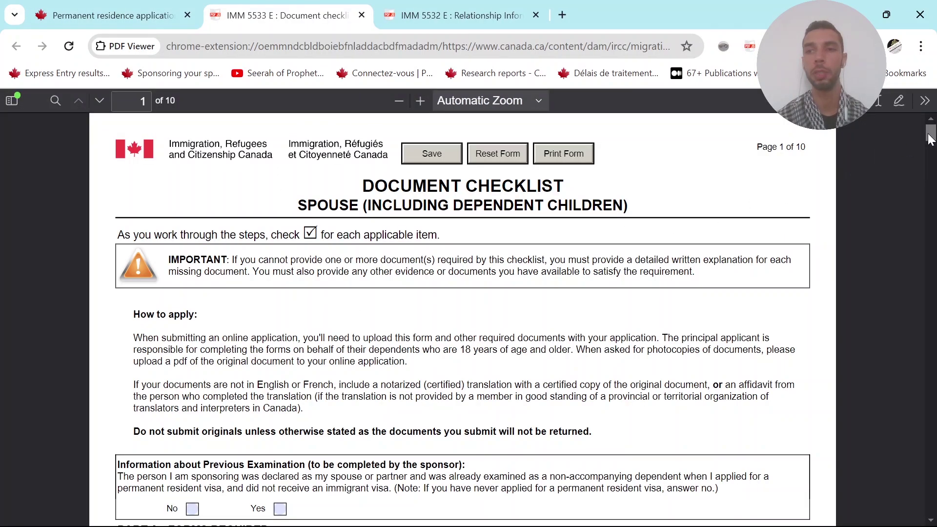
Read the IMM 5533 checklist from the Part A required forms to the sponsored persons' identity documents on page 5
{"action": "scroll", "coordinate": [770, 137], "scroll_direction": "down", "scroll_amount": 6}
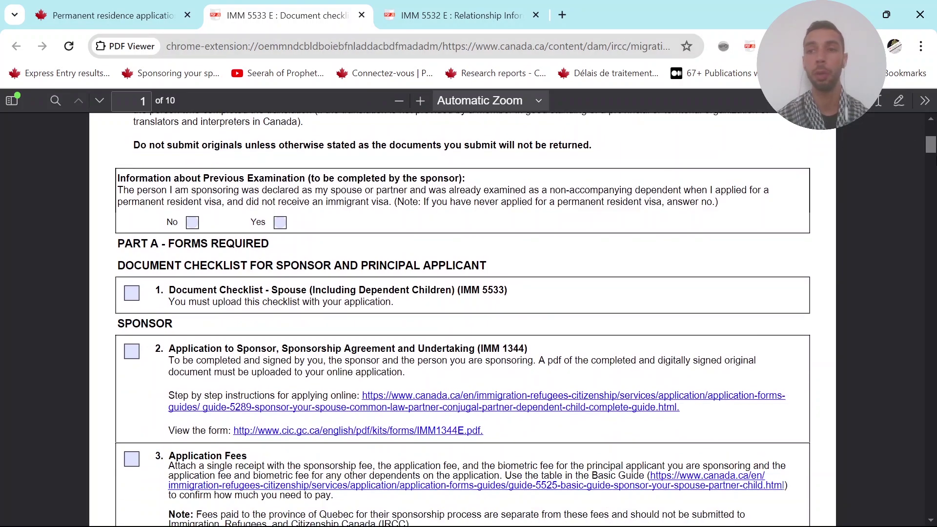
{"action": "scroll", "coordinate": [933, 151], "scroll_direction": "up", "scroll_amount": 2}
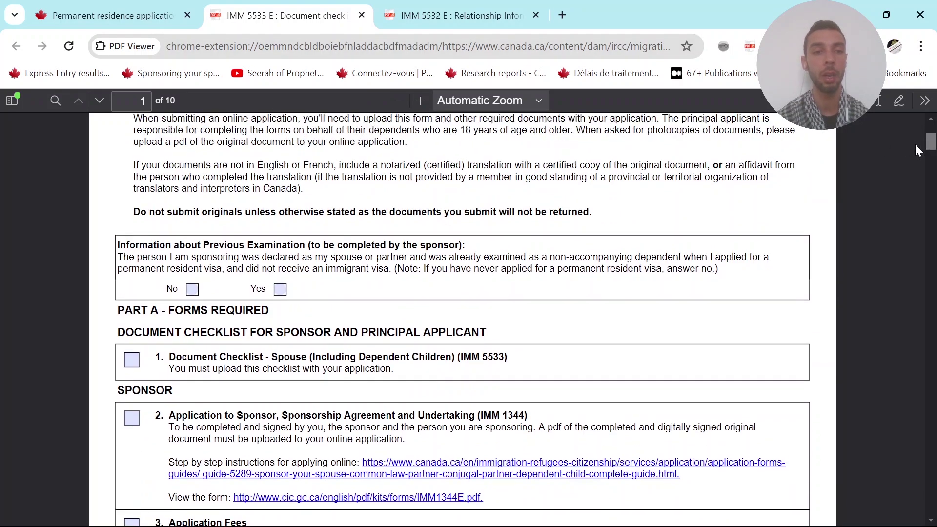
{"action": "left_click_drag", "start_coordinate": [117, 333], "coordinate": [494, 336]}
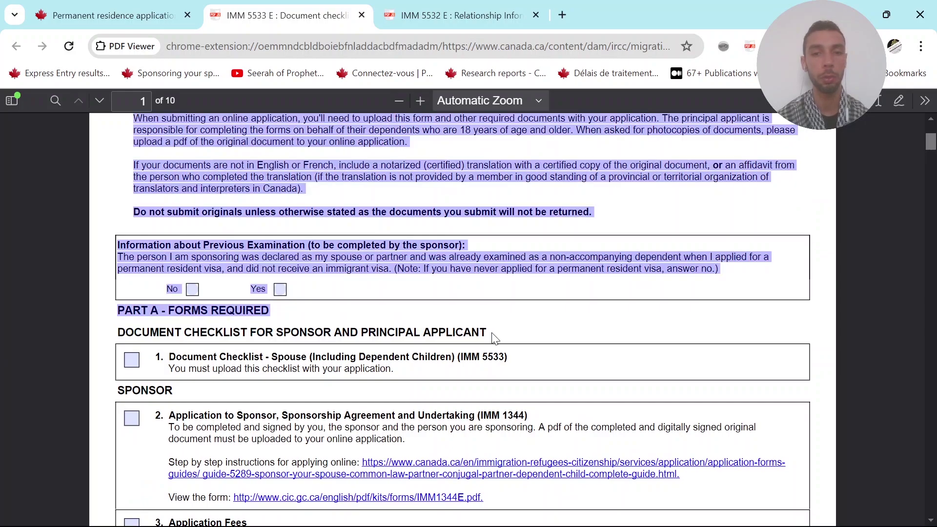
{"action": "left_click", "coordinate": [486, 338]}
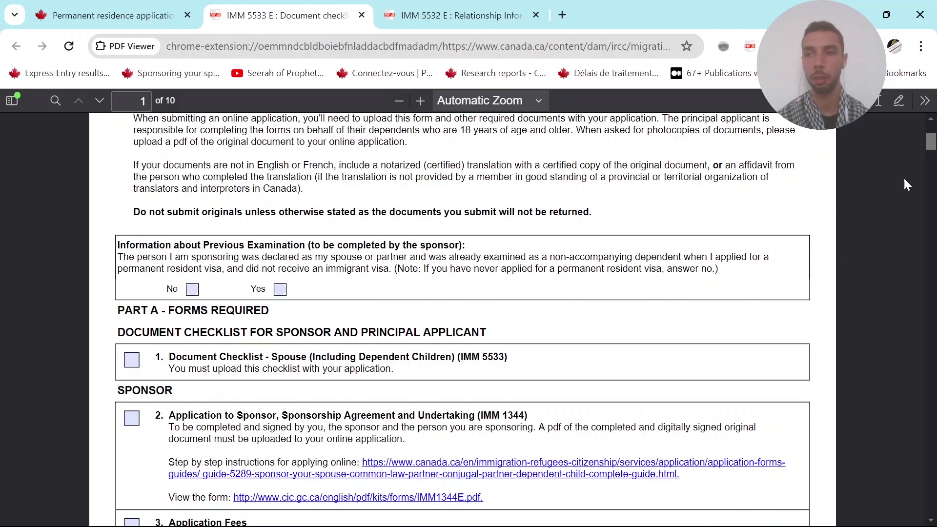
{"action": "left_click_drag", "start_coordinate": [931, 149], "coordinate": [931, 157]}
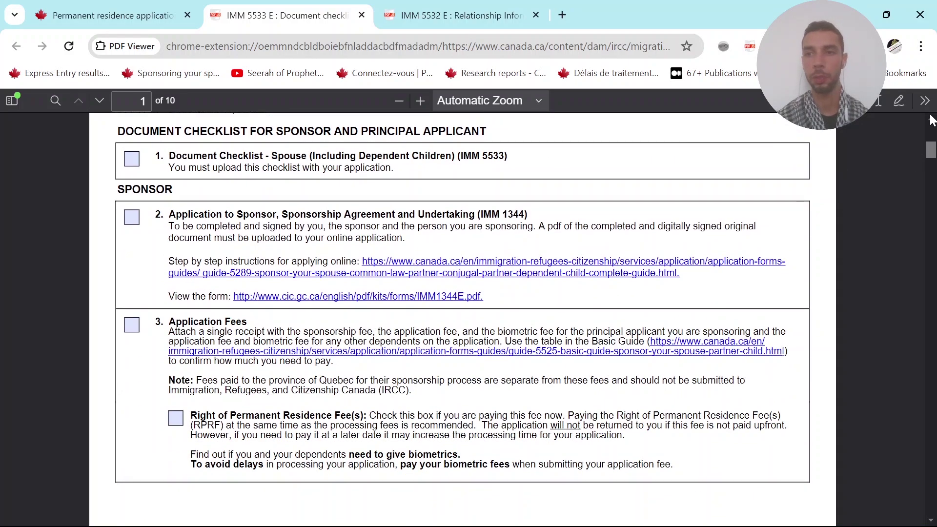
{"action": "left_click_drag", "start_coordinate": [932, 155], "coordinate": [931, 321]}
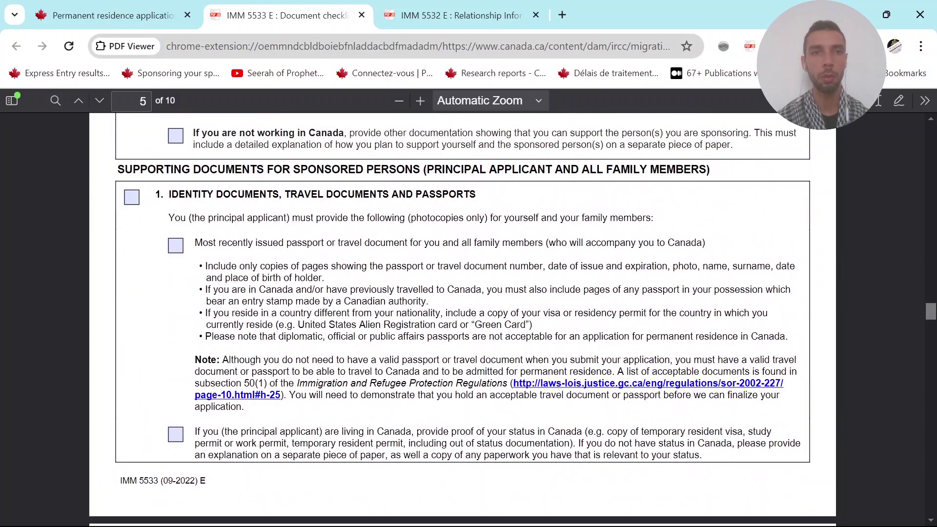
Return to the application portal and review the required supporting documents, including travel documents, passports and birth certificates
{"action": "left_click", "coordinate": [148, 16]}
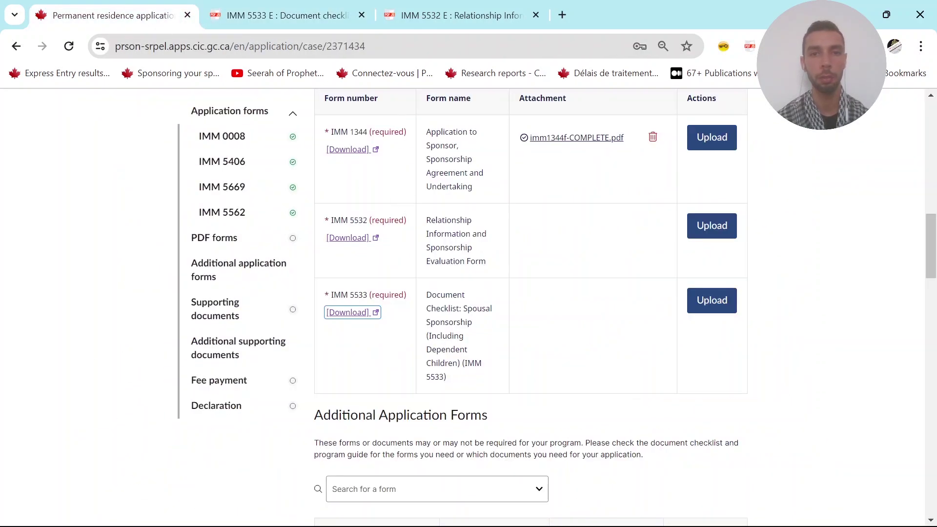
{"action": "left_click_drag", "start_coordinate": [935, 242], "coordinate": [935, 342]}
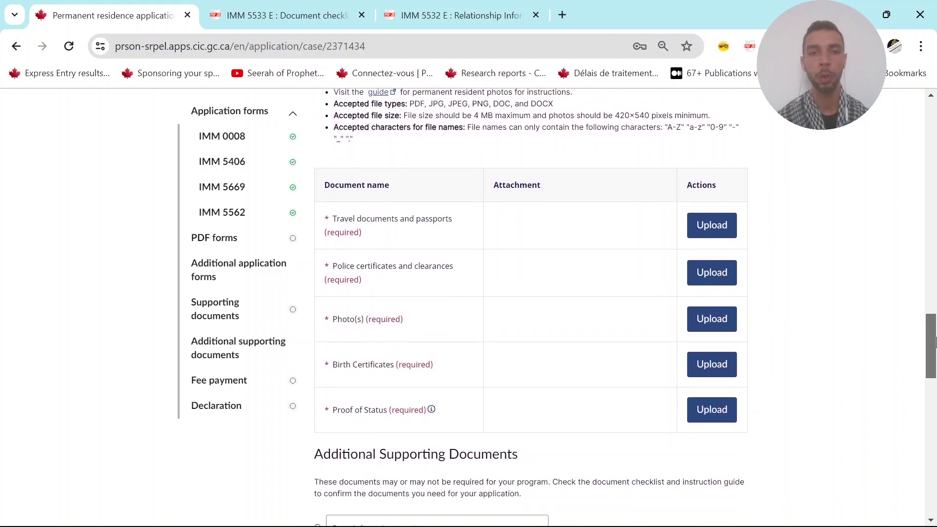
{"action": "left_click_drag", "start_coordinate": [361, 218], "coordinate": [425, 219]}
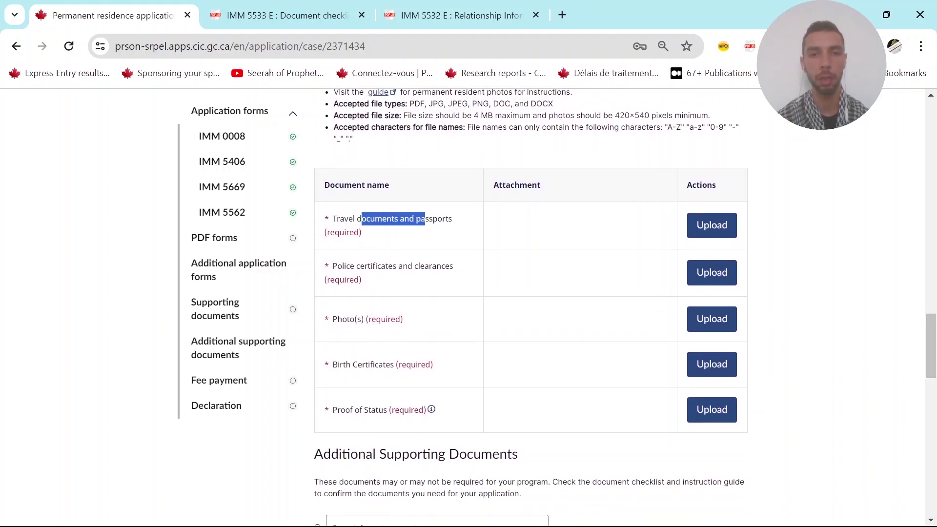
{"action": "left_click", "coordinate": [425, 219]}
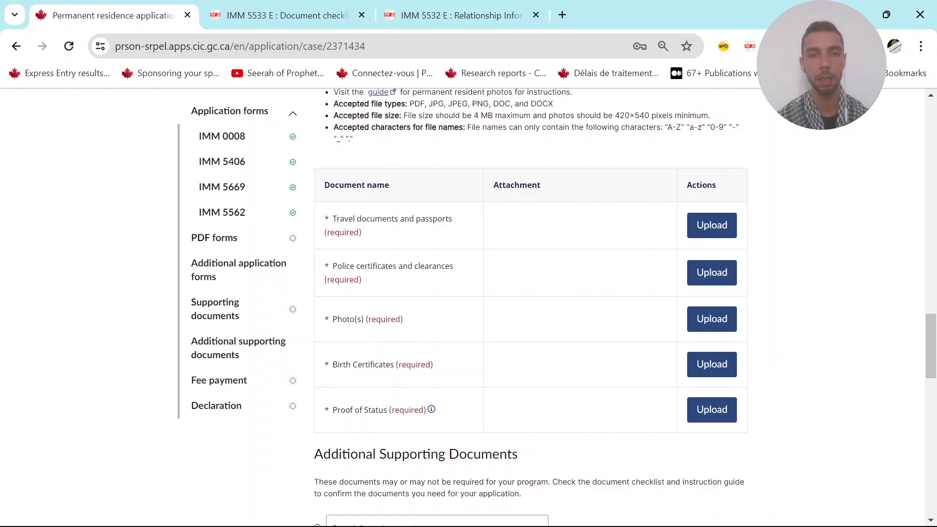
{"action": "left_click_drag", "start_coordinate": [355, 364], "coordinate": [384, 374]}
{"action": "left_click", "coordinate": [384, 374]}
Read the portal's explanation of which documents are accepted as Proof of Status, and close it
{"action": "scroll", "coordinate": [922, 374], "scroll_direction": "down", "scroll_amount": 4}
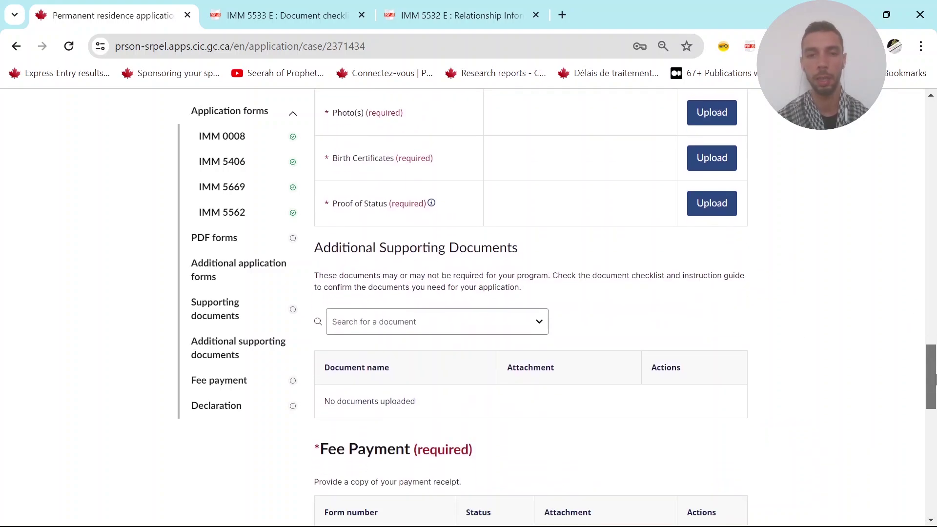
{"action": "left_click", "coordinate": [432, 204]}
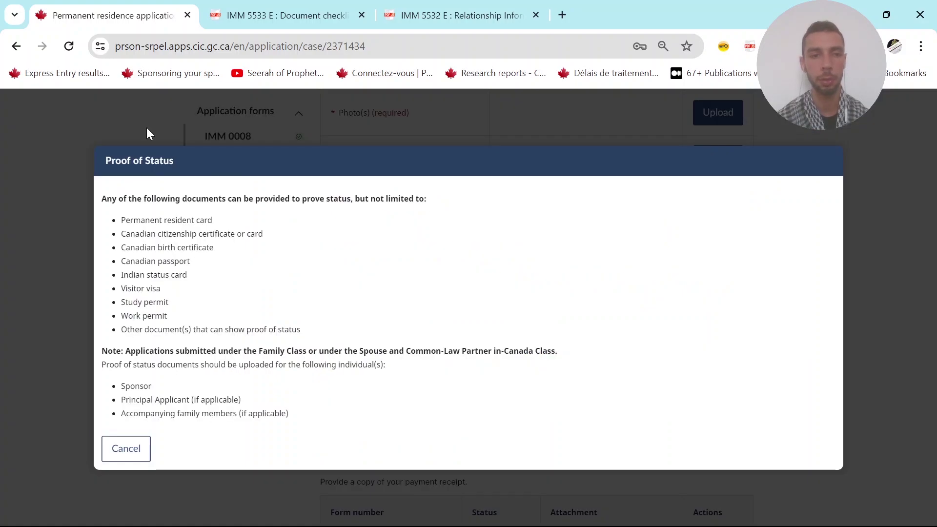
{"action": "left_click", "coordinate": [136, 453]}
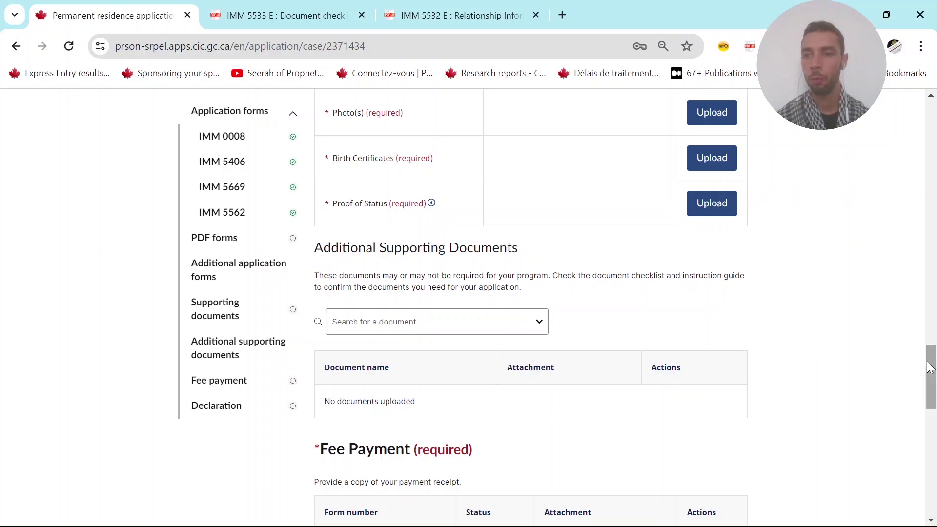
Add a Letter of Support entry to the Additional Supporting Documents table
{"action": "scroll", "coordinate": [917, 361], "scroll_direction": "down", "scroll_amount": 3}
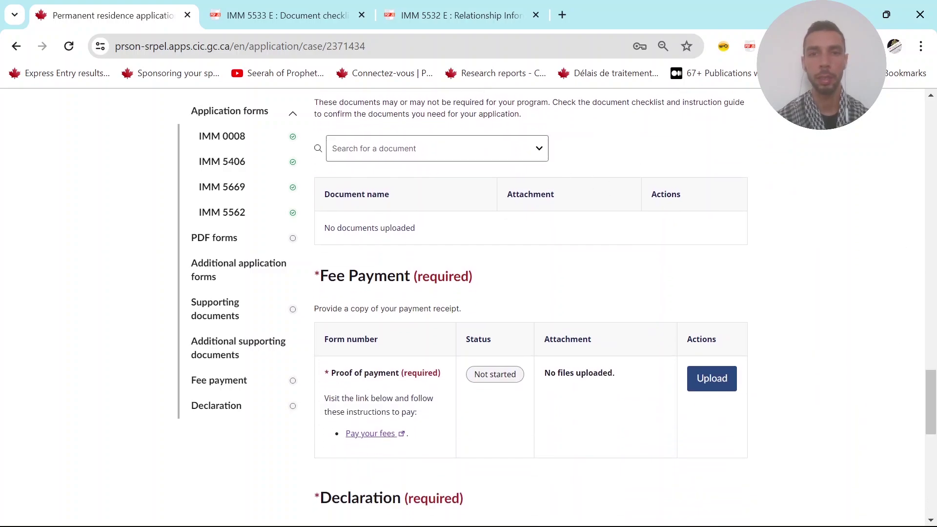
{"action": "left_click", "coordinate": [468, 148]}
{"action": "left_click_drag", "start_coordinate": [546, 179], "coordinate": [545, 212]}
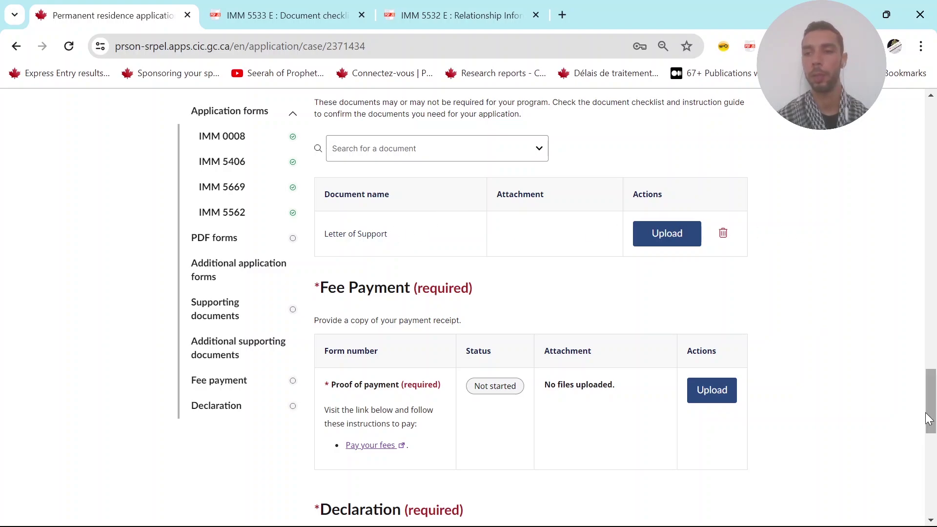
Review the Additional Supporting Documents, Fee Payment and Declaration sections of the application
{"action": "left_click_drag", "start_coordinate": [933, 403], "coordinate": [934, 376]}
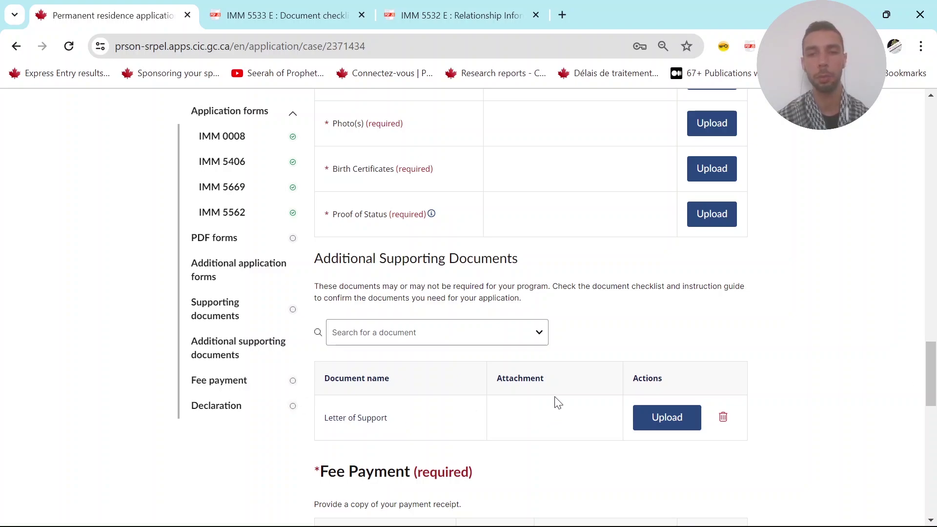
{"action": "left_click_drag", "start_coordinate": [933, 376], "coordinate": [935, 425]}
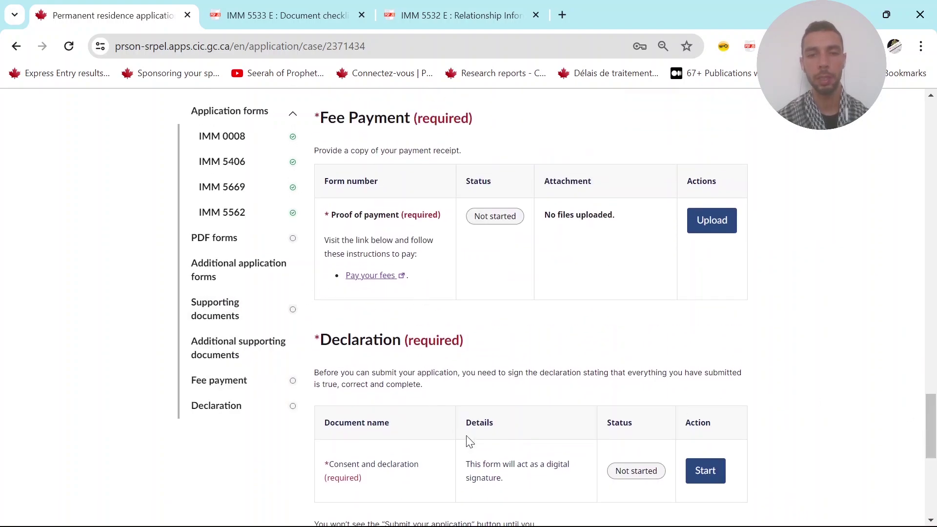
Go to the IMM 0008 entry and recheck every section of the application down to the declaration and submission area
{"action": "left_click_drag", "start_coordinate": [934, 417], "coordinate": [934, 247]}
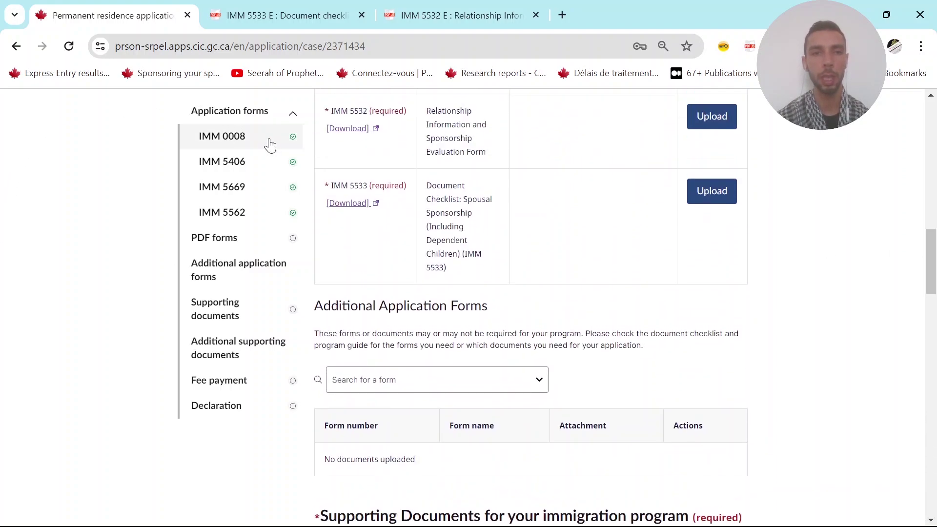
{"action": "left_click", "coordinate": [238, 139]}
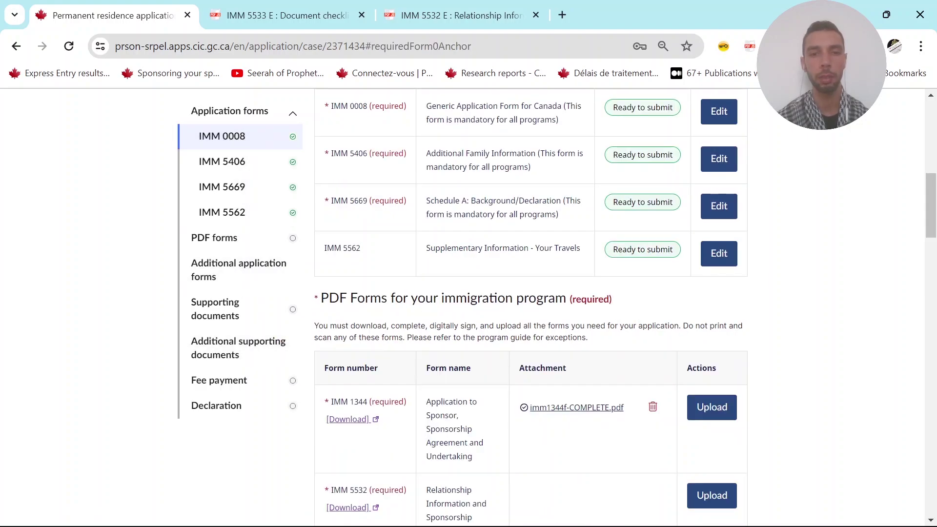
{"action": "scroll", "coordinate": [935, 196], "scroll_direction": "down", "scroll_amount": 5}
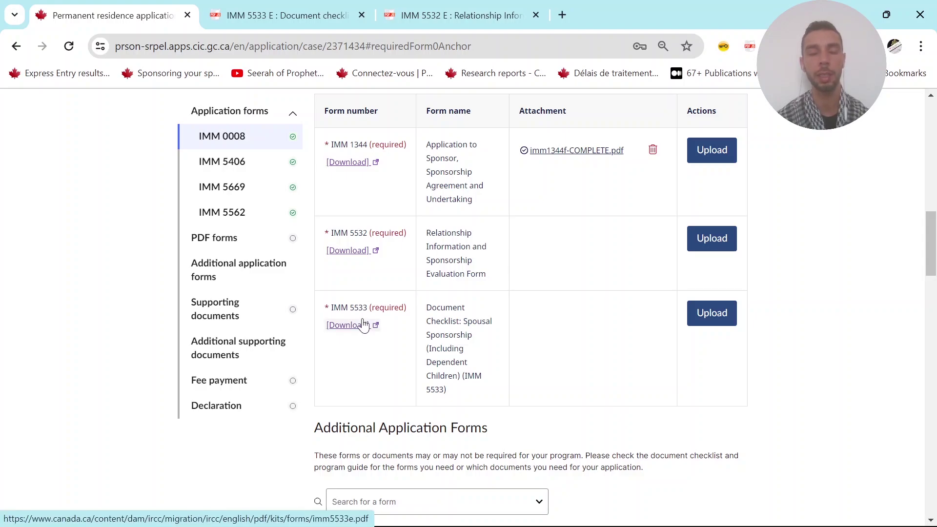
{"action": "scroll", "coordinate": [934, 263], "scroll_direction": "down", "scroll_amount": 5}
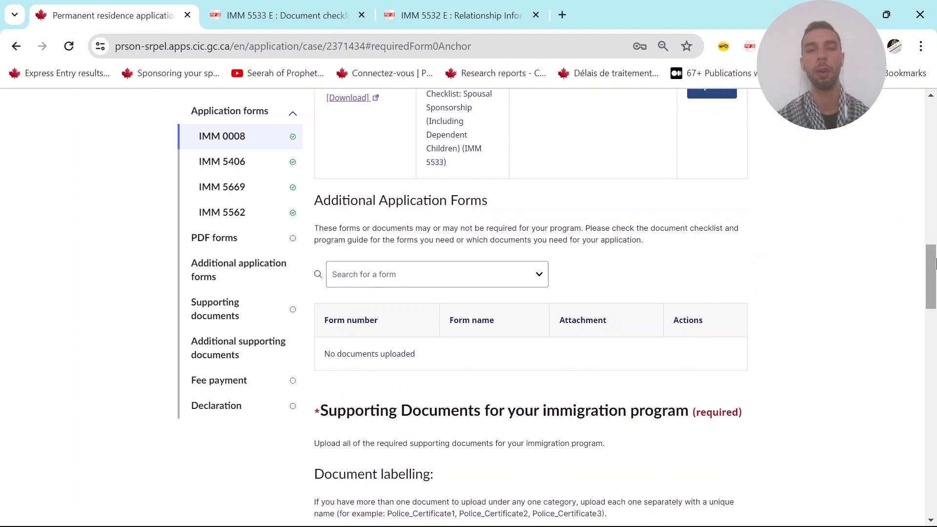
{"action": "left_click_drag", "start_coordinate": [935, 263], "coordinate": [934, 448]}
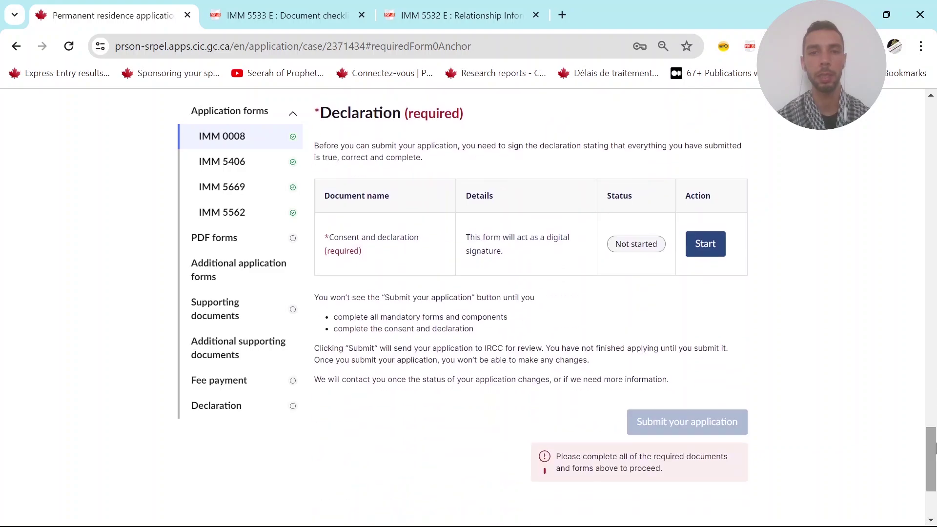